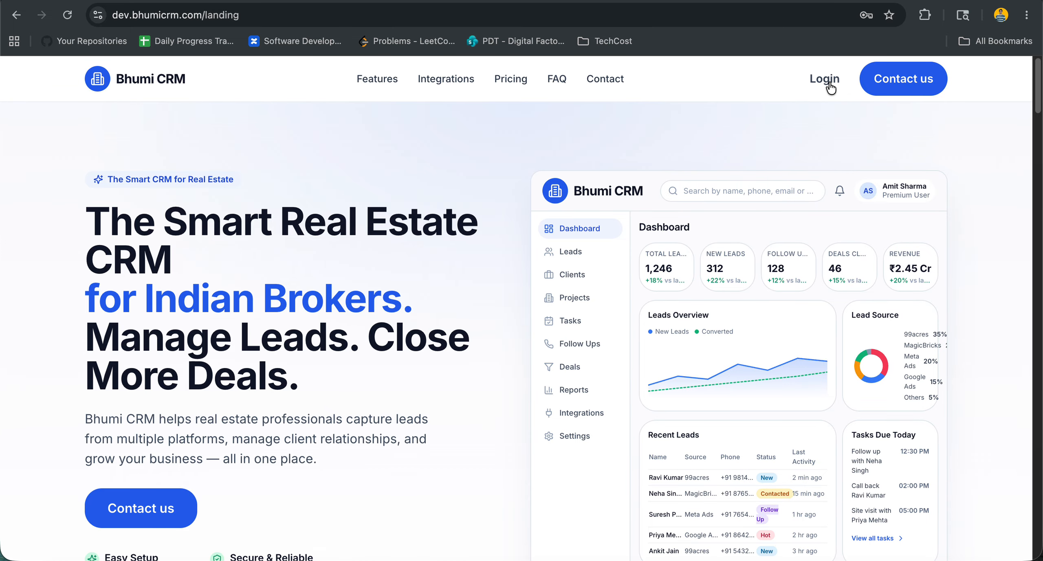
- Open the login page and sign in with the saved account credentials
left_click(827, 81)
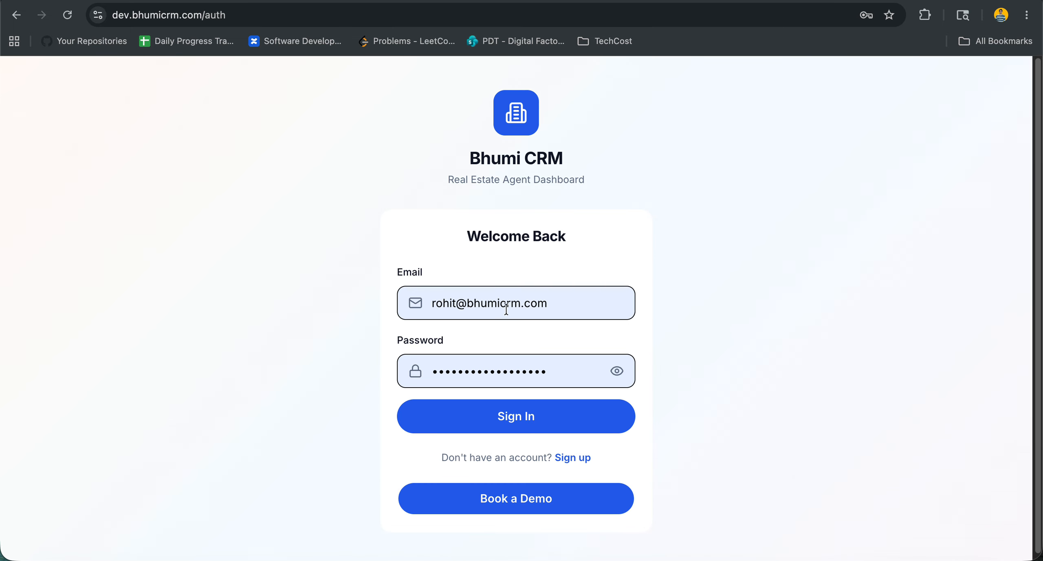
left_click(519, 412)
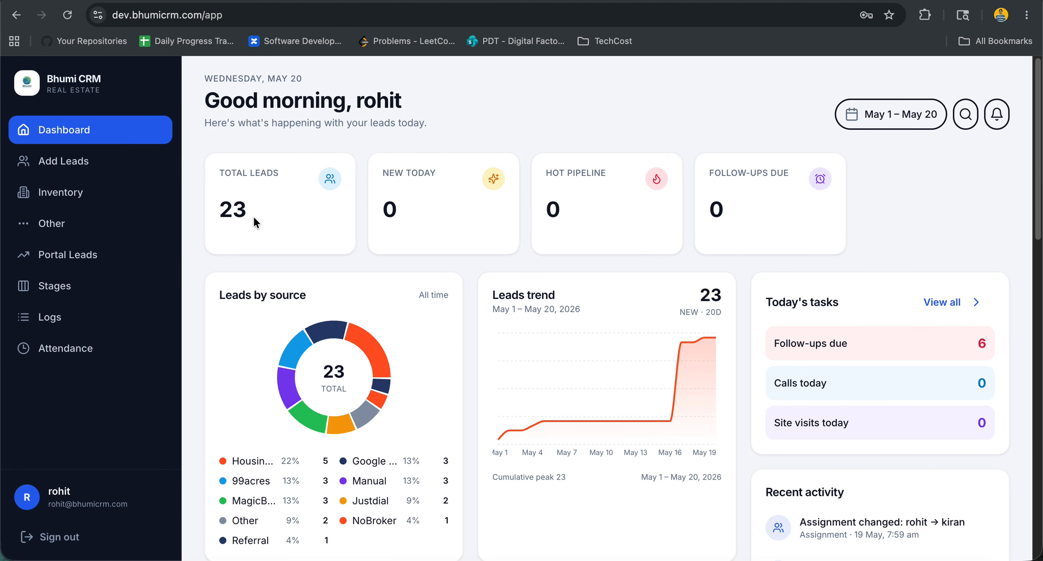
- Review the dashboard from the lead totals and source chart to the recent activity, latest leads, top inventory and sales pipeline
double_click(238, 212)
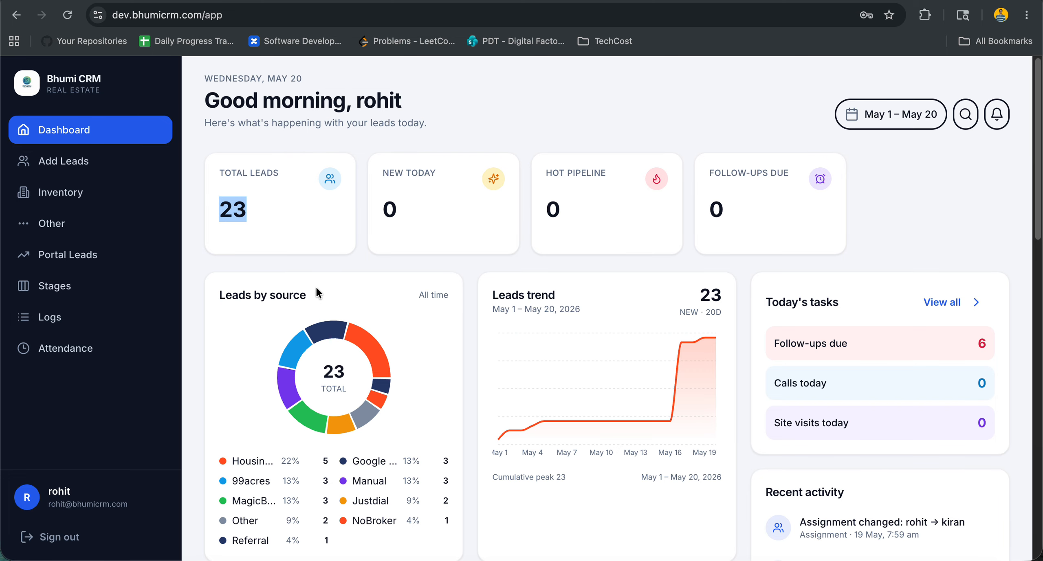
scroll(318, 292, "down", 3)
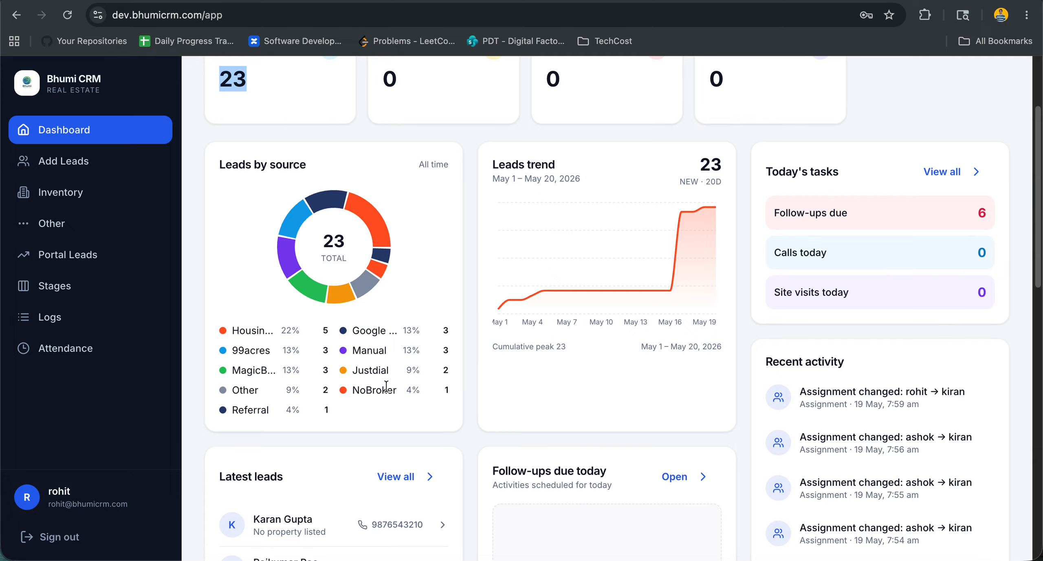
scroll(626, 382, "up", 3)
scroll(620, 321, "down", 12)
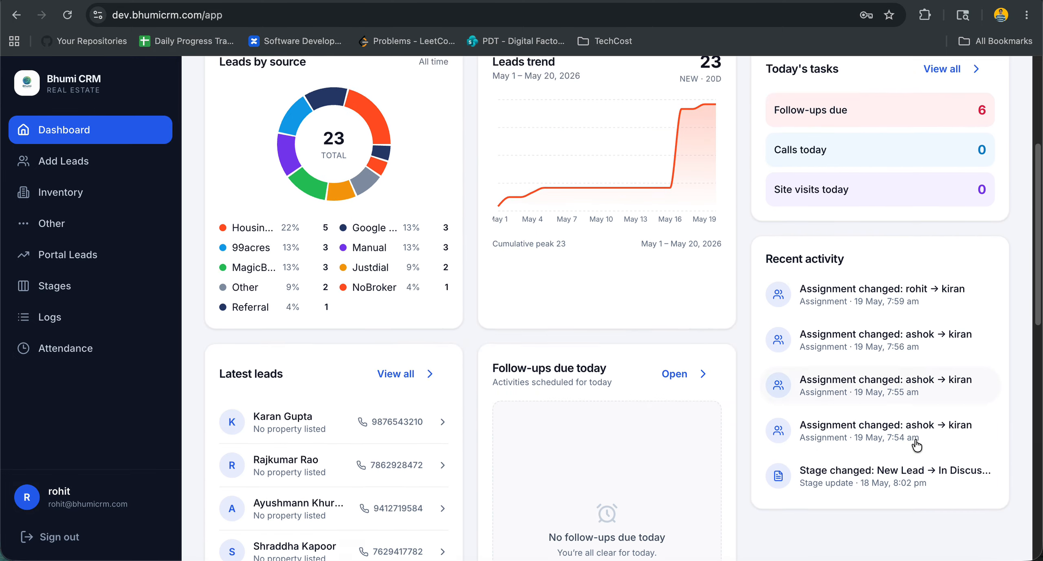
scroll(372, 321, "down", 7)
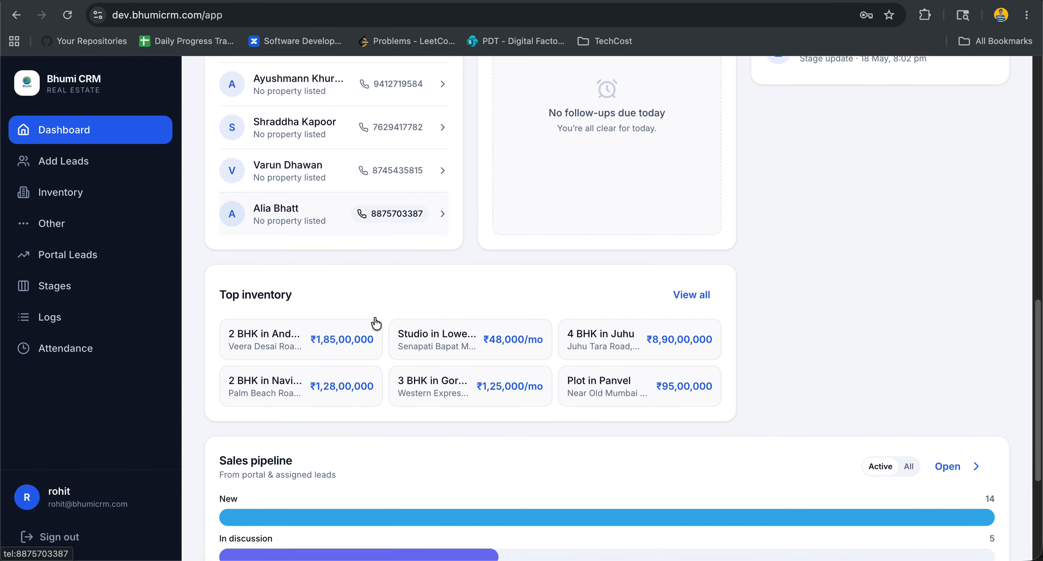
scroll(407, 309, "up", 7)
scroll(408, 309, "up", 10)
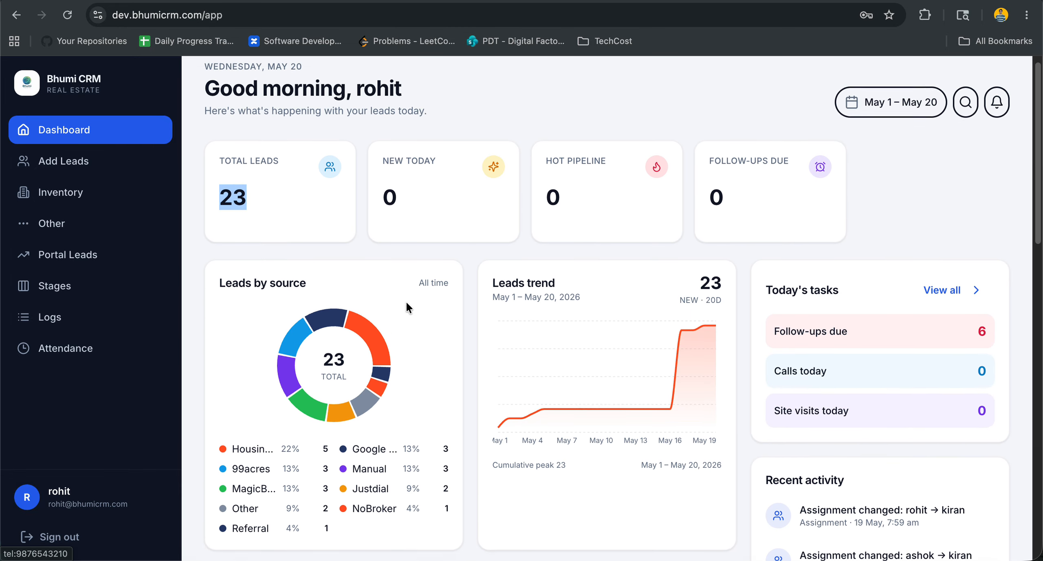
- Open the leads list and look through the lead cards
left_click(83, 175)
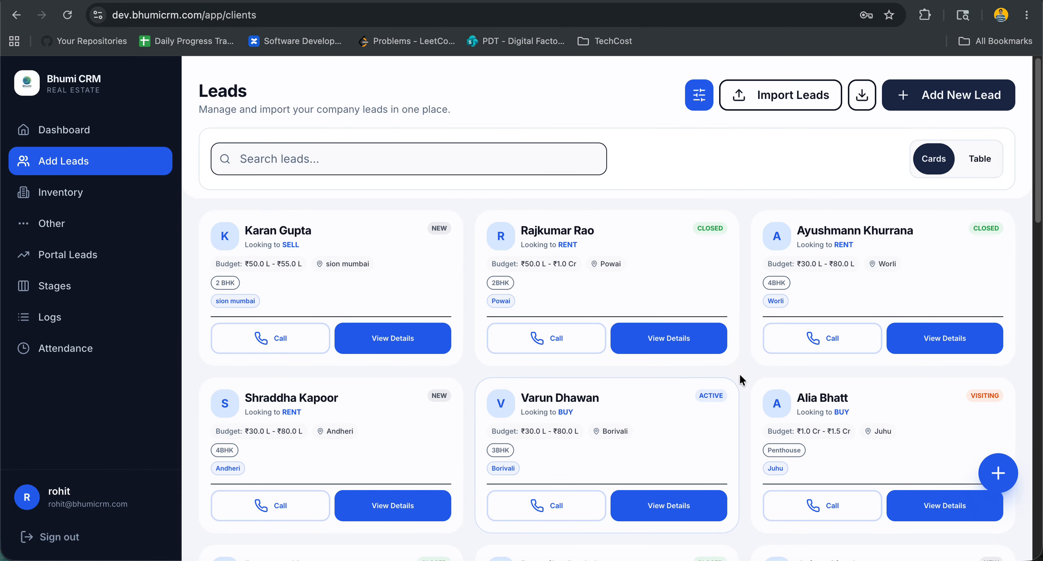
scroll(434, 343, "down", 2)
scroll(435, 342, "down", 8)
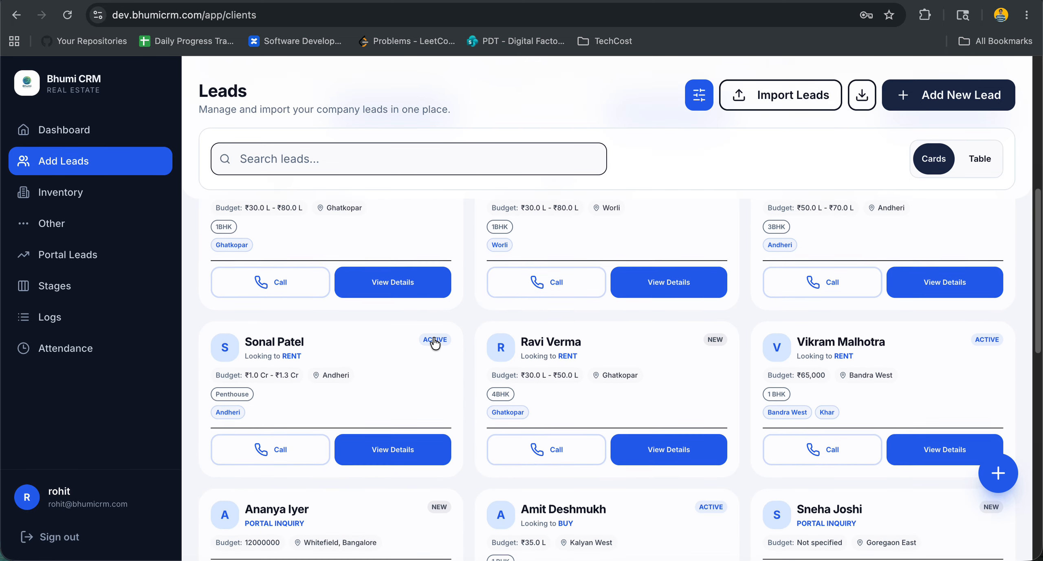
scroll(433, 340, "up", 10)
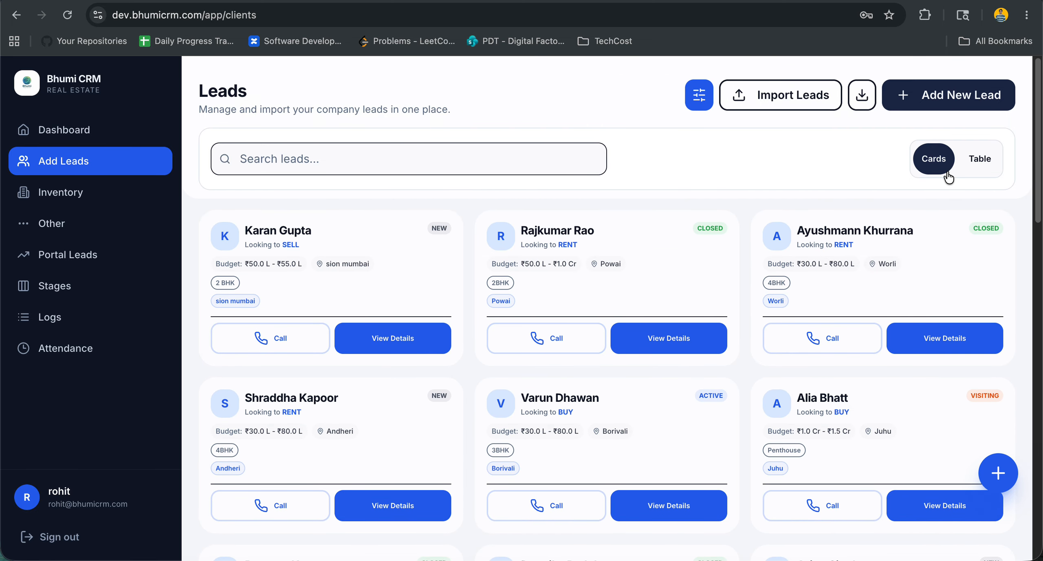
- Look through the leads in table view and return to the card view
left_click(979, 163)
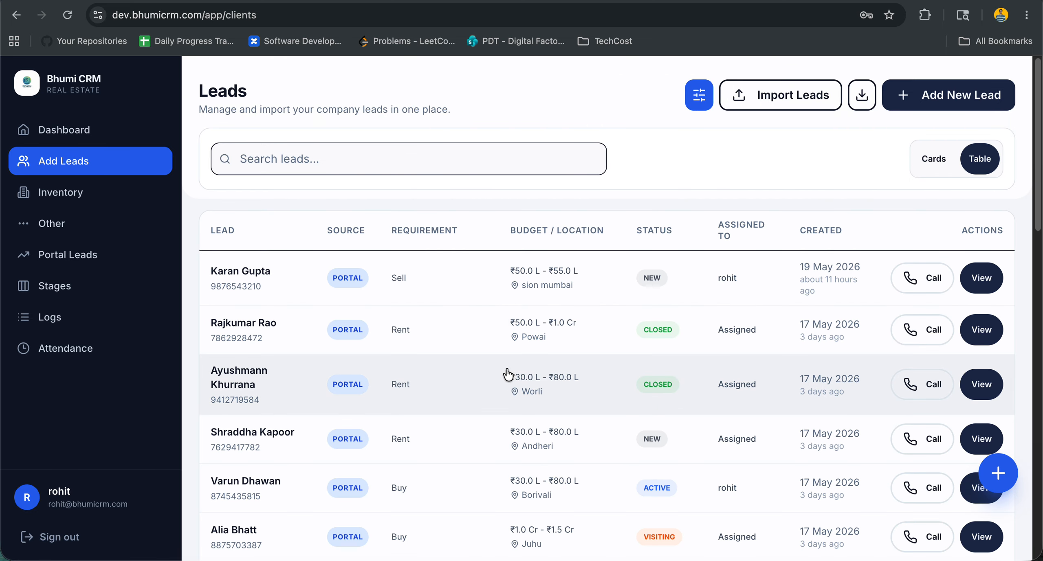
scroll(530, 369, "down", 4)
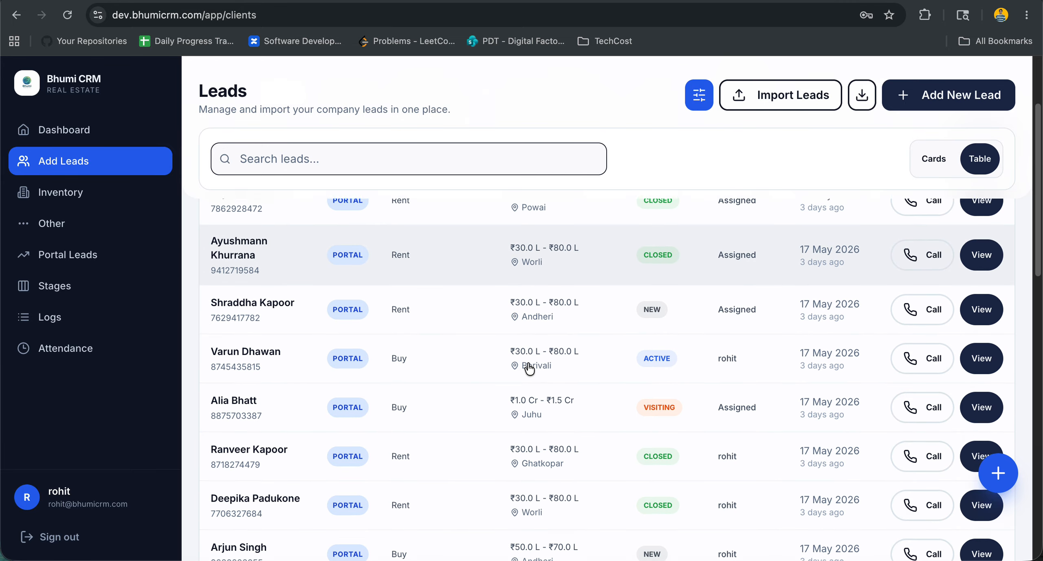
scroll(529, 368, "down", 3)
scroll(529, 368, "up", 8)
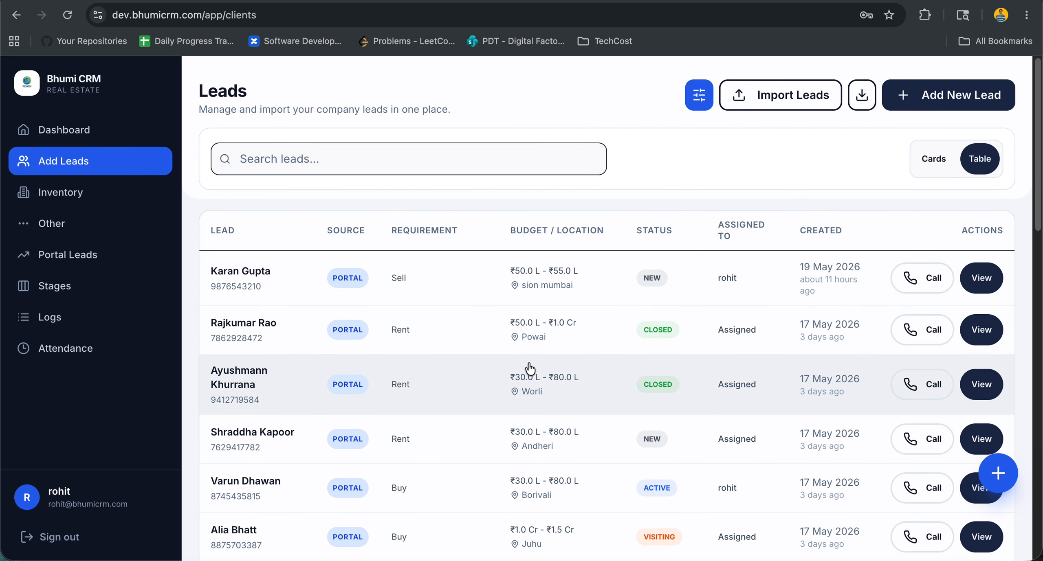
left_click(945, 163)
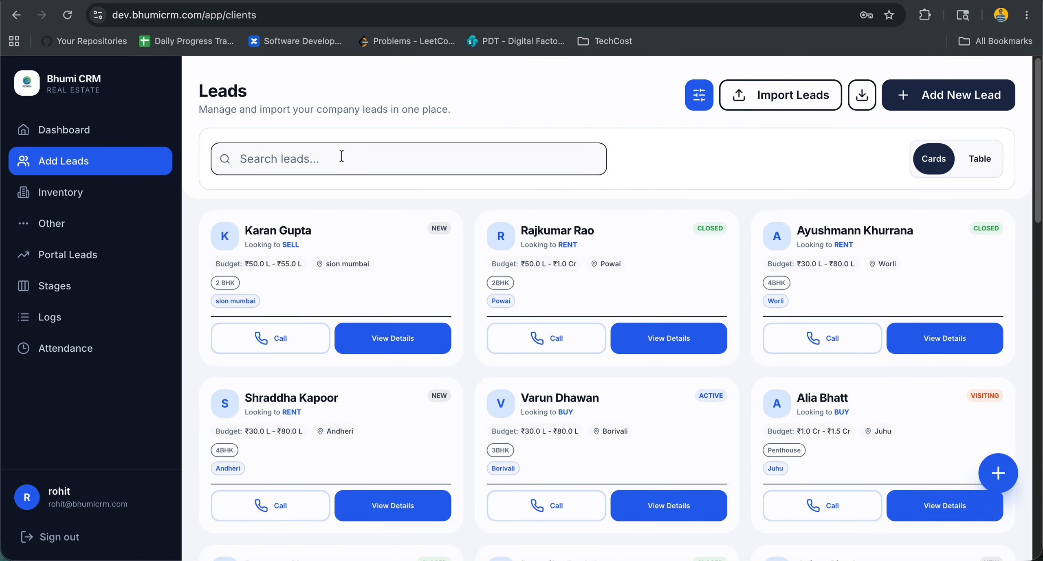
- Start a new lead and enter the contact's name and phone number
left_click(948, 99)
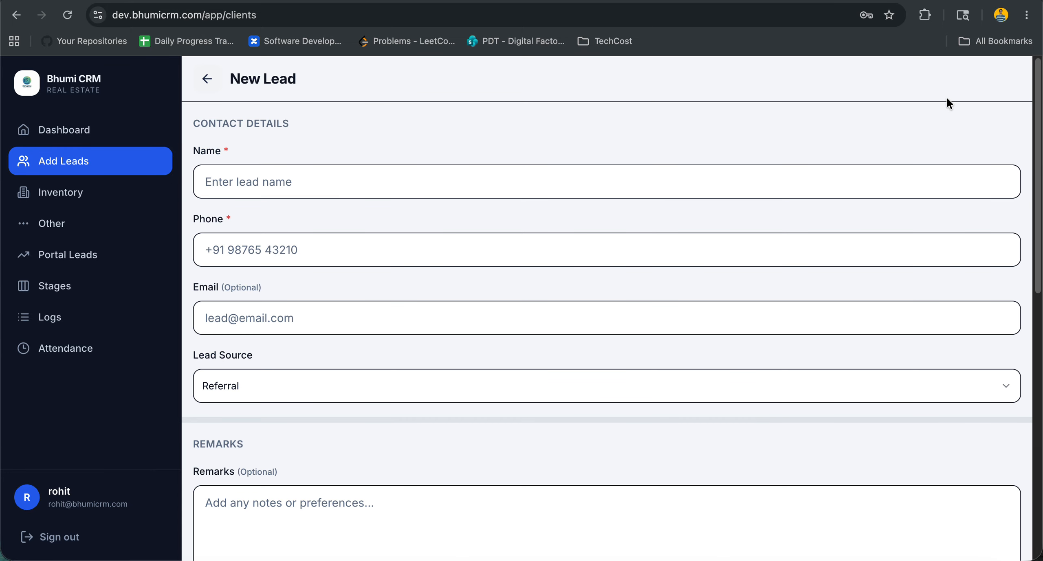
left_click(365, 191)
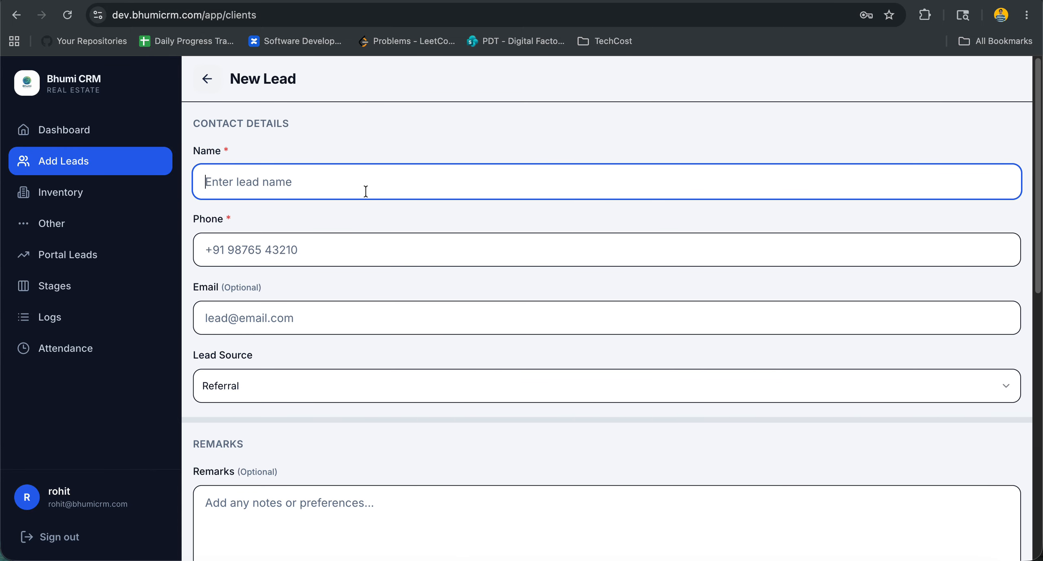
type("Kamal ji")
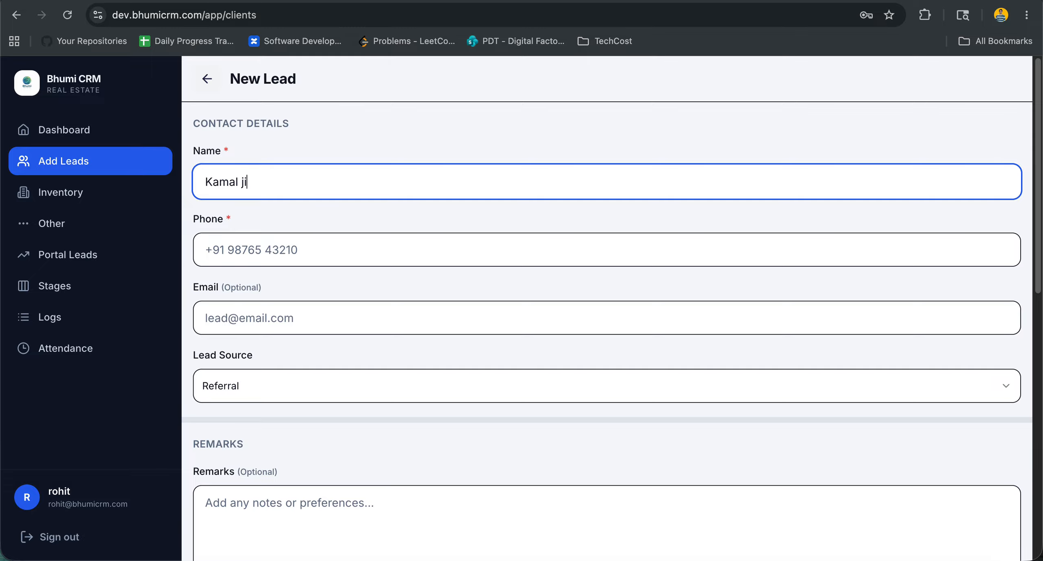
key("Tab")
type("9")
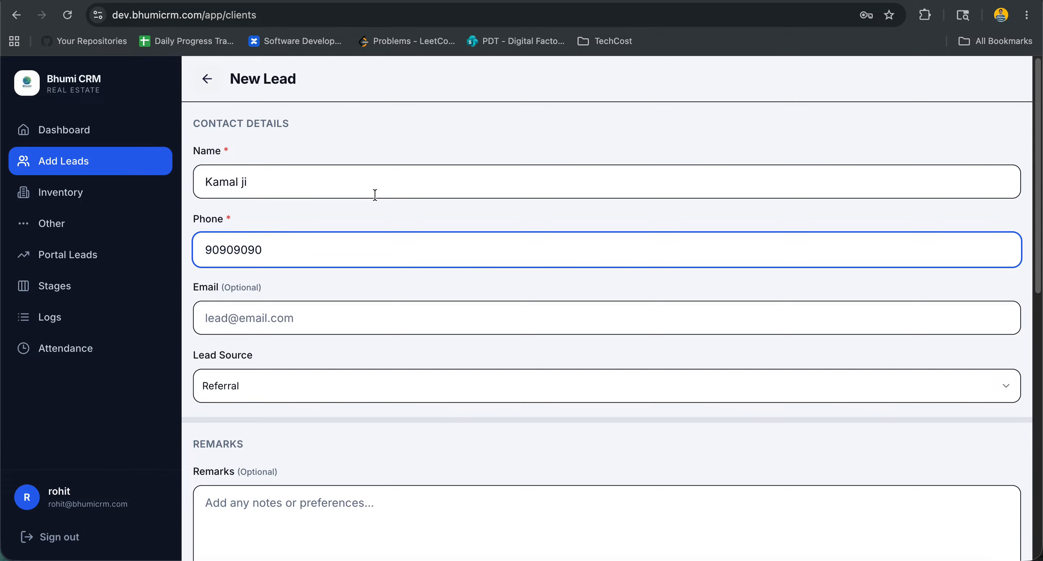
- Set the new lead's property preferences to Rent and 2 BHK
scroll(386, 205, "down", 5)
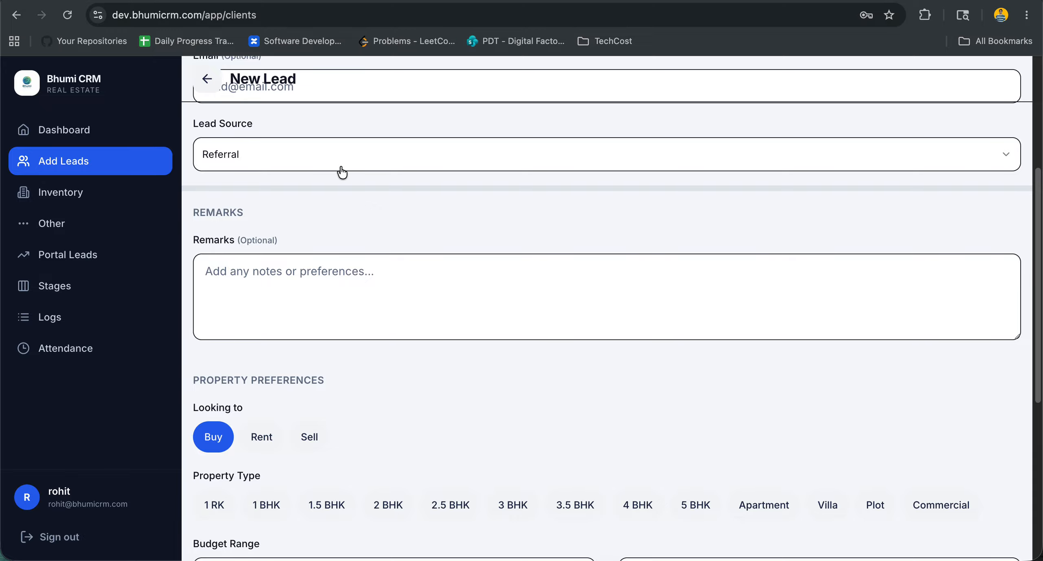
scroll(293, 359, "down", 2)
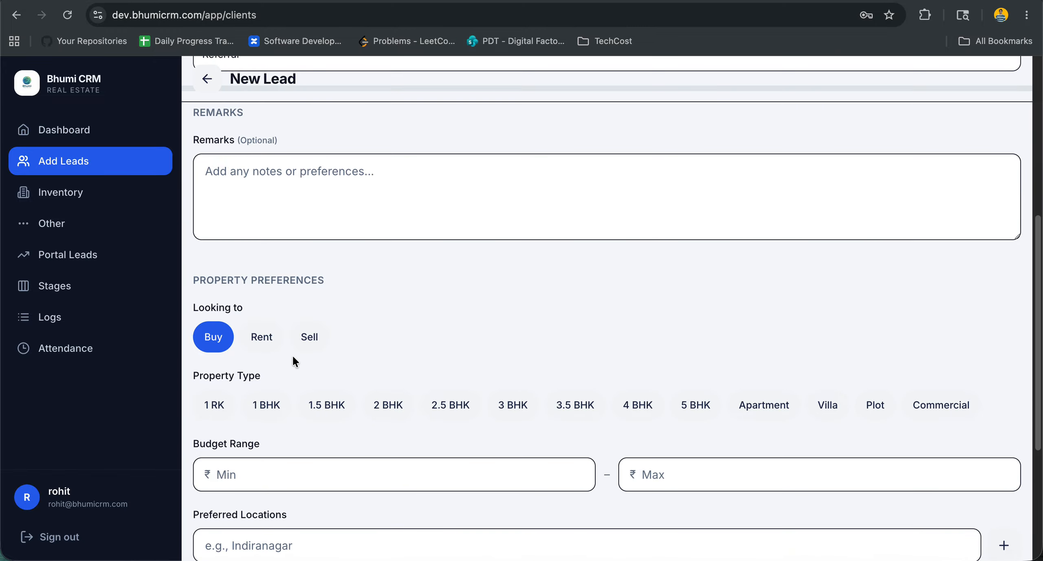
left_click(253, 343)
scroll(403, 340, "down", 1)
scroll(403, 340, "down", 2)
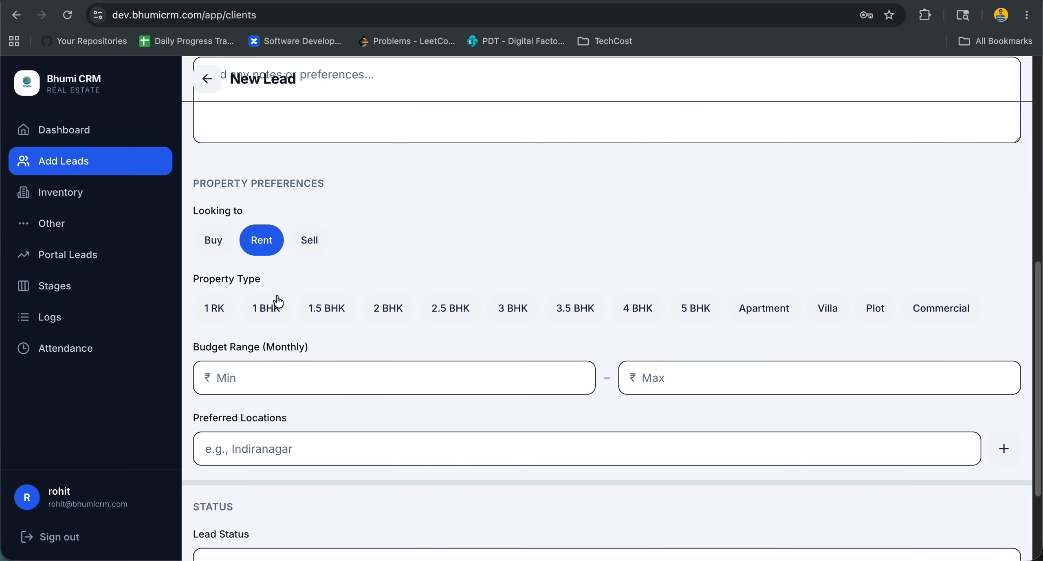
left_click(389, 308)
- Set the lead's monthly budget range from ₹50,000 to ₹60,000
left_click(334, 384)
type("500000")
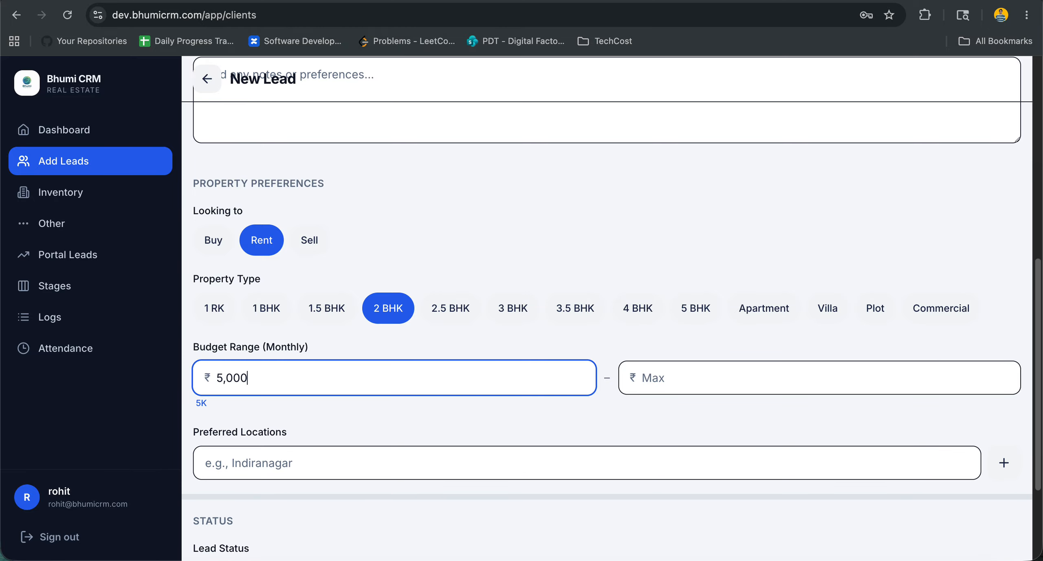
key("BackSpace")
key("Tab")
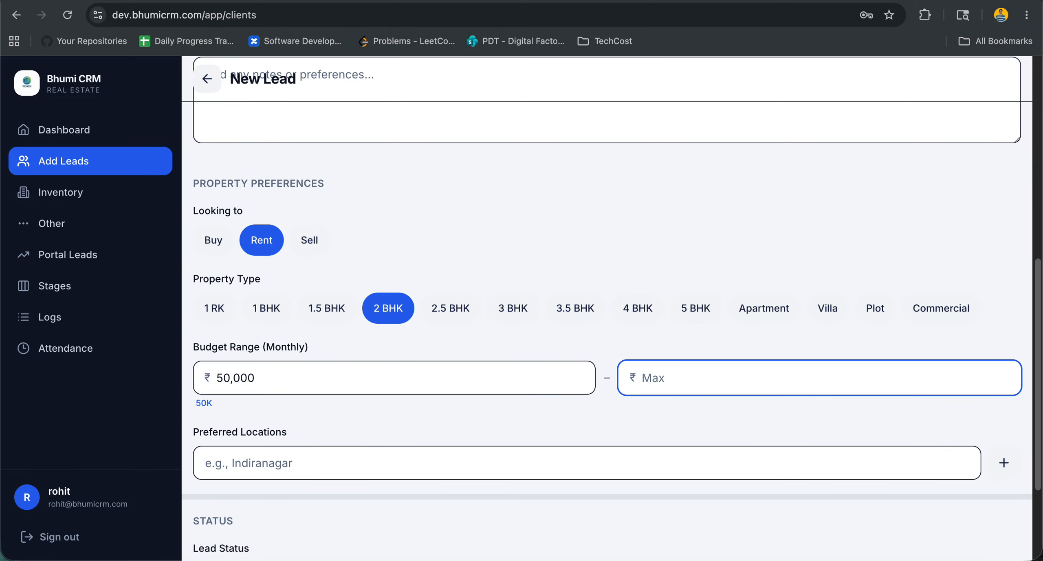
type("600000")
- Add Worli as a preferred location and save the new lead
scroll(428, 345, "down", 3)
left_click(405, 328)
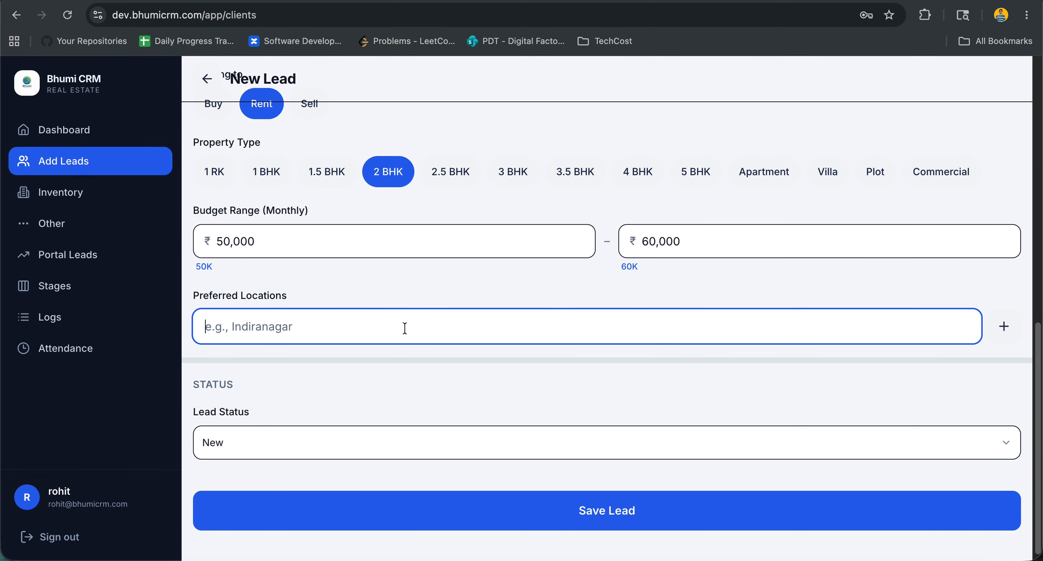
type("Worli")
key("Return")
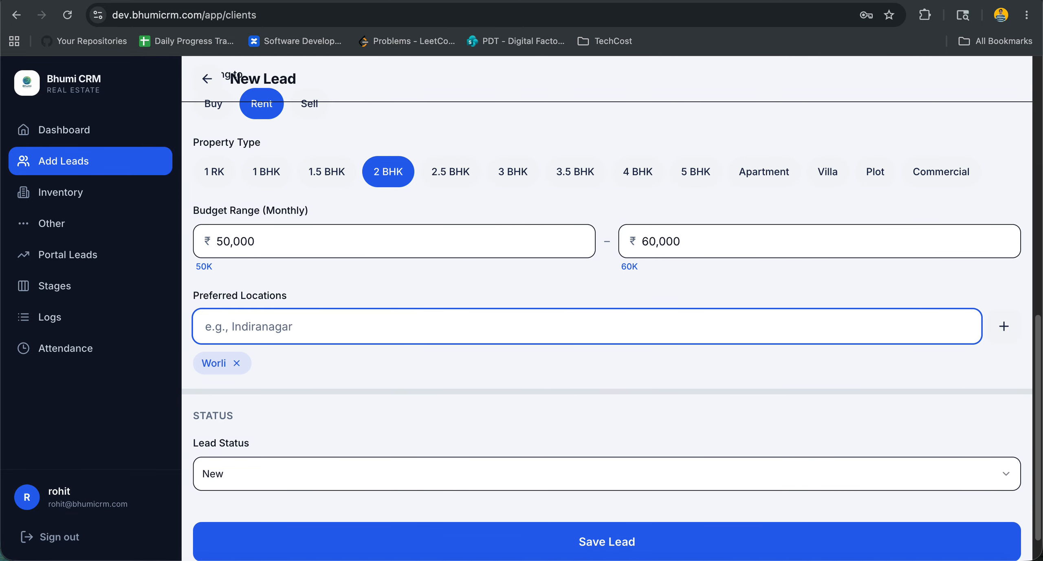
scroll(448, 464, "down", 1)
left_click(511, 488)
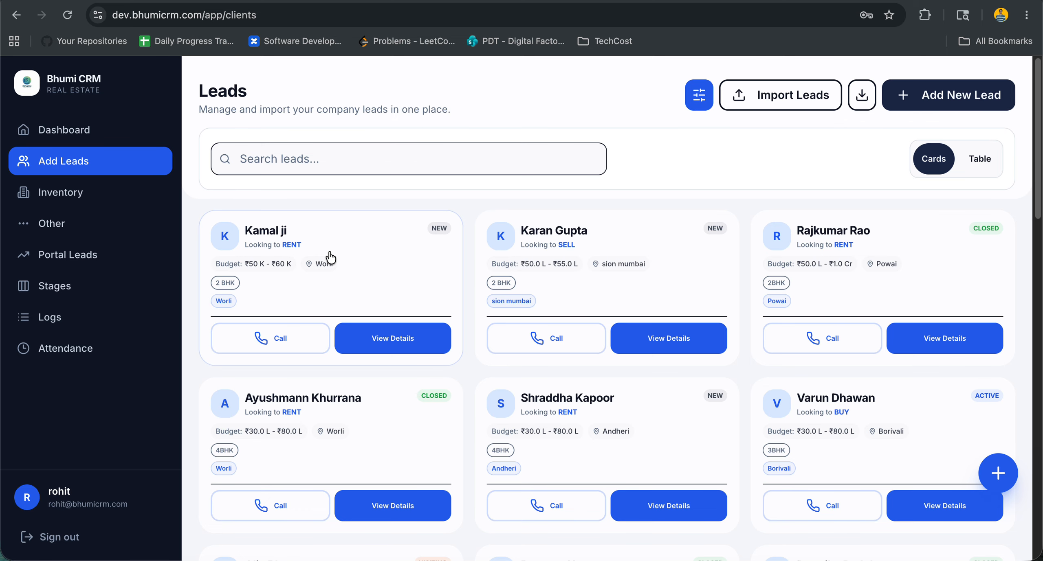
- Filter the leads to those looking to Rent and look through the filtered cards
left_click(699, 104)
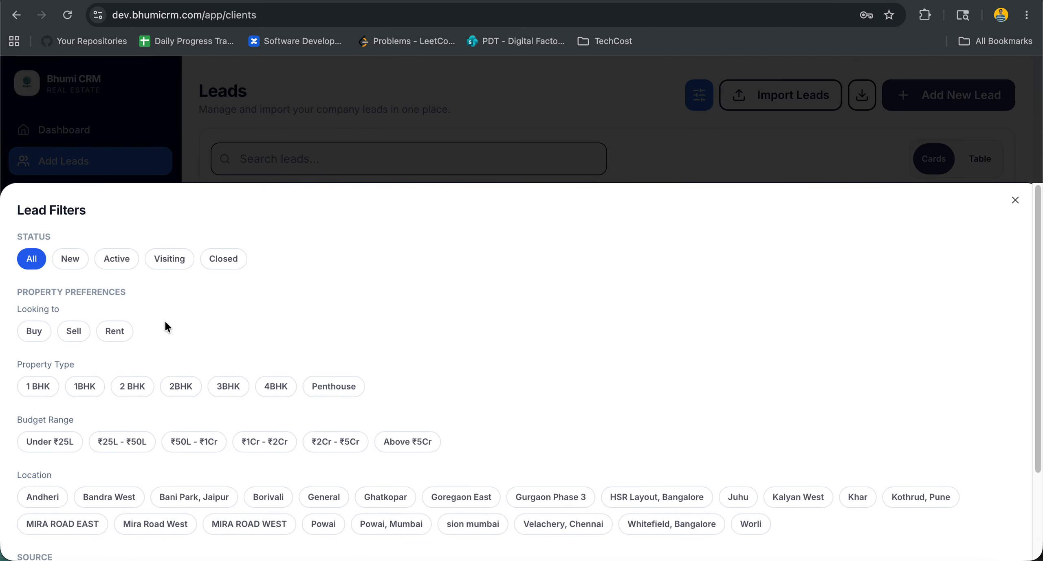
left_click(107, 337)
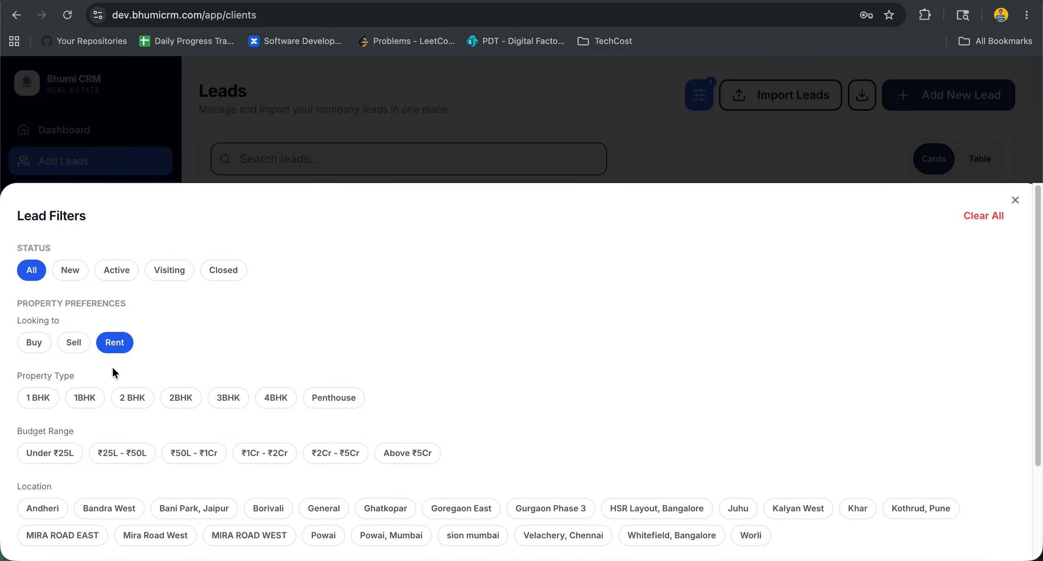
left_click(561, 131)
scroll(570, 403, "down", 5)
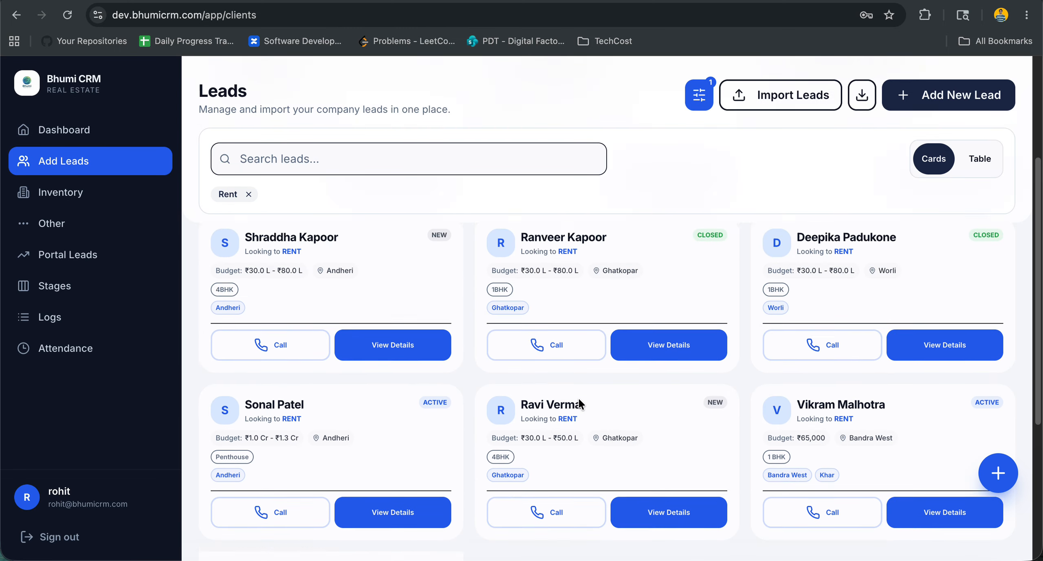
scroll(578, 397, "up", 5)
- Replace the Rent filter with Buy and look through the filtered lead cards
left_click(699, 96)
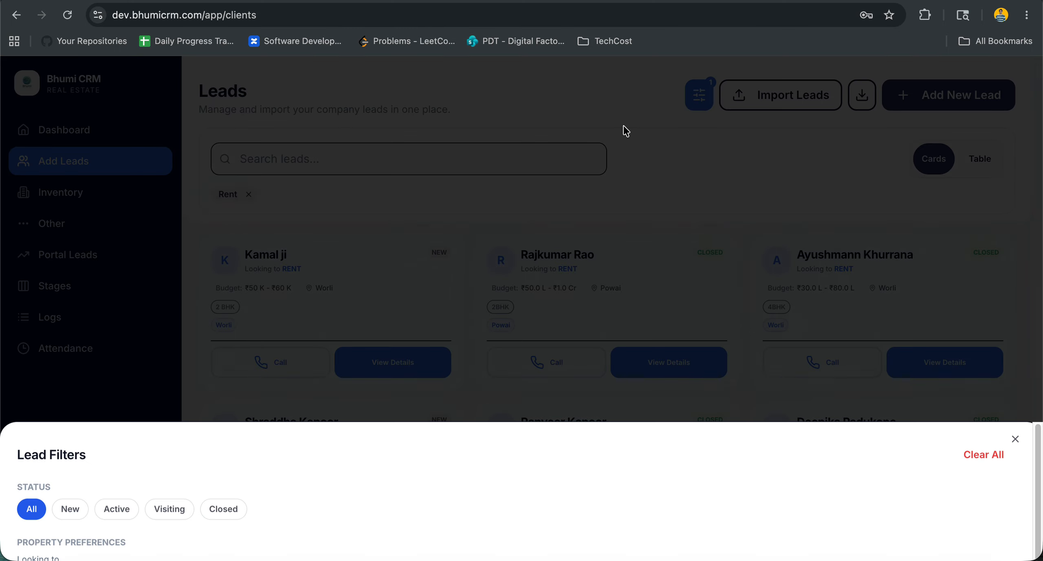
left_click(102, 344)
left_click(35, 331)
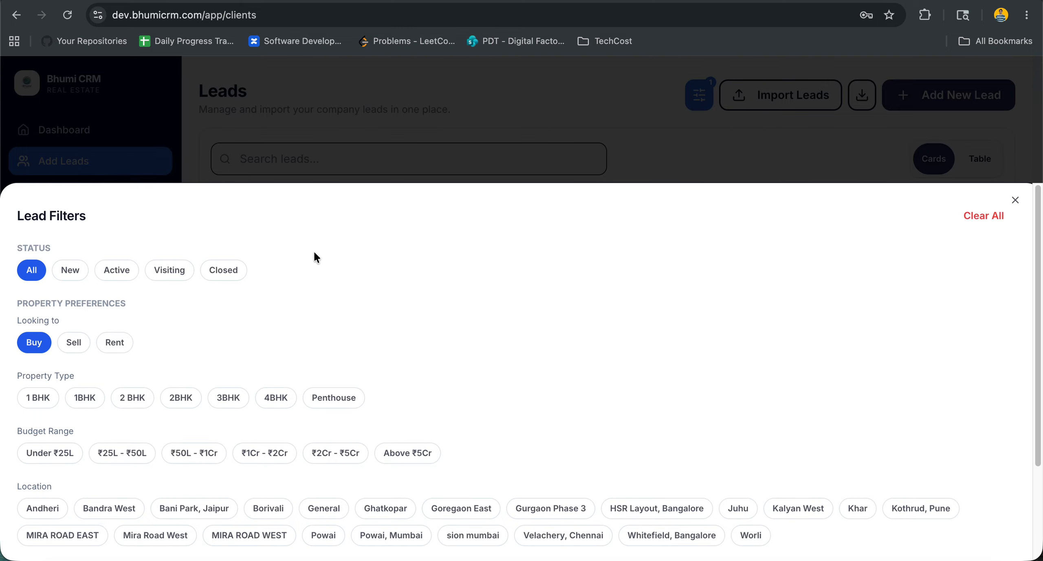
left_click(515, 156)
scroll(492, 406, "down", 2)
scroll(480, 367, "up", 2)
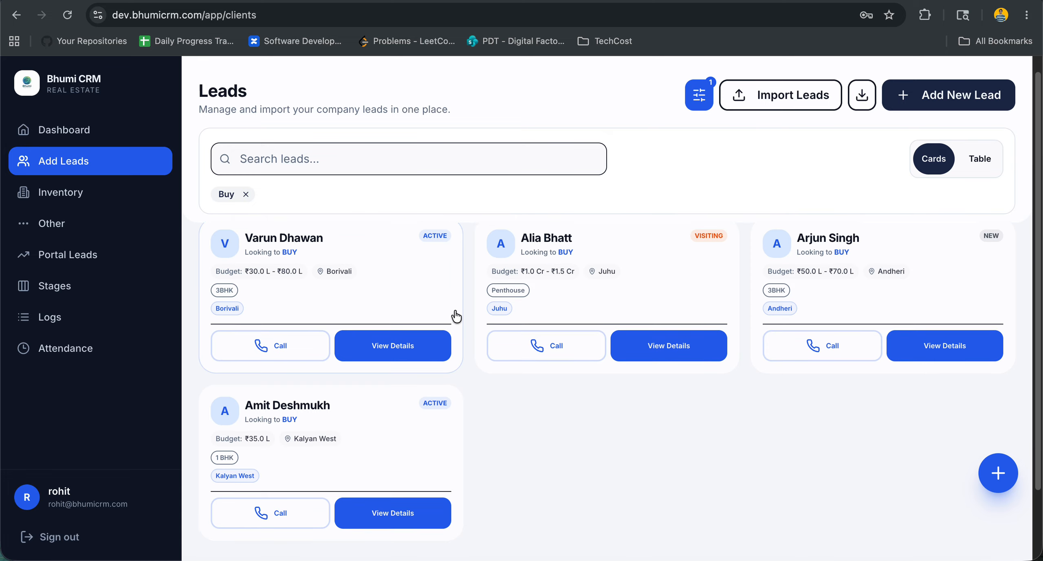
- Narrow the Buy leads to the 2 BHK property type, check the result, and clear both filters from the leads list
left_click(697, 95)
left_click(273, 162)
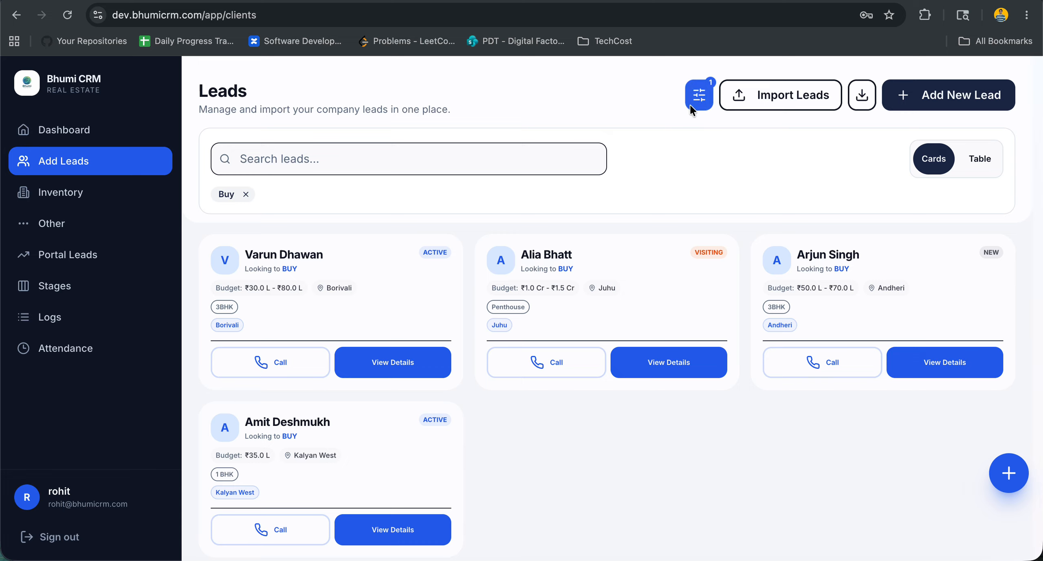
left_click(697, 95)
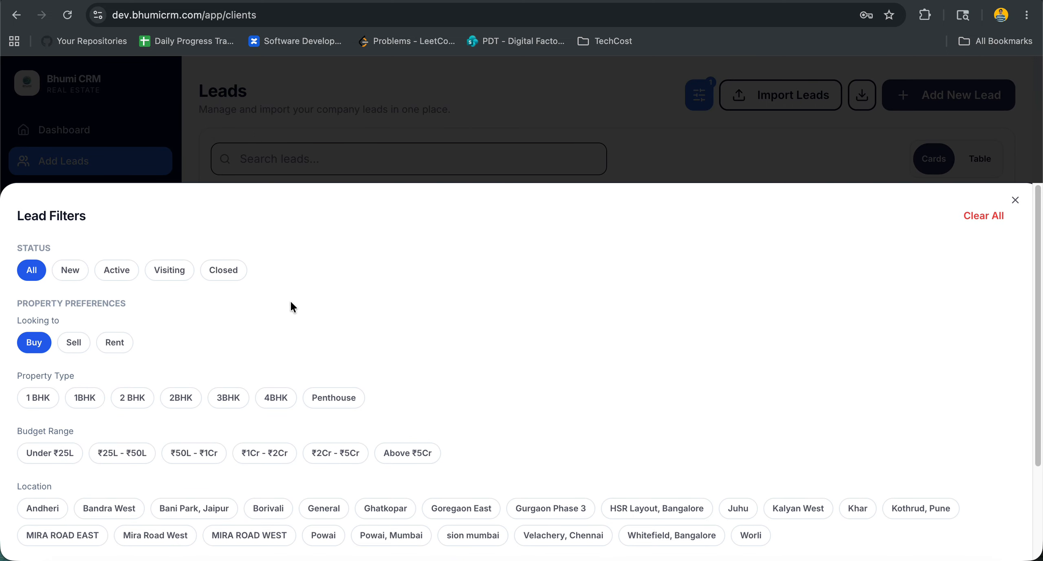
left_click(122, 397)
scroll(366, 360, "down", 3)
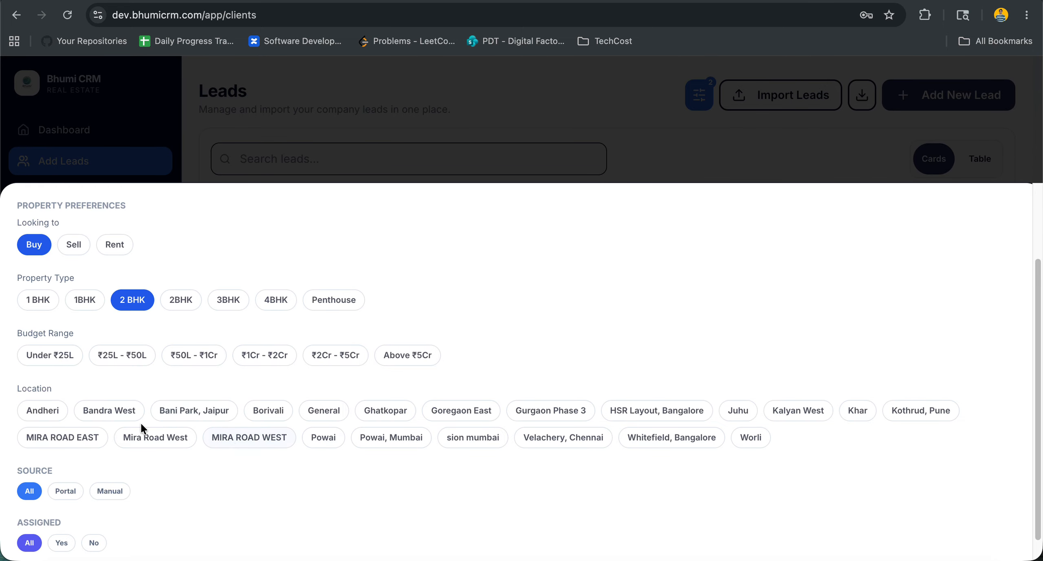
scroll(298, 379, "down", 1)
left_click(721, 89)
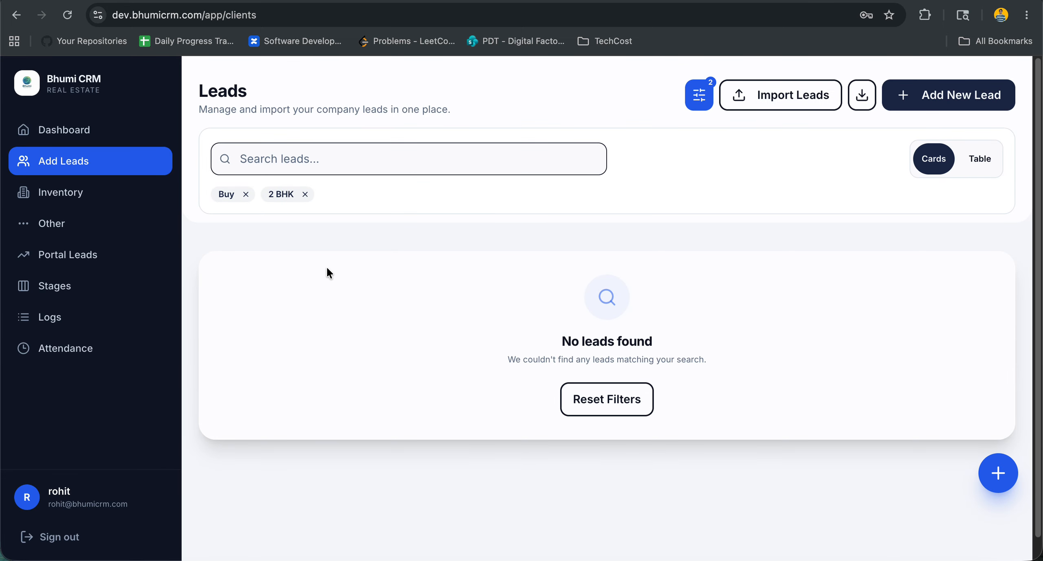
left_click(305, 195)
left_click(246, 194)
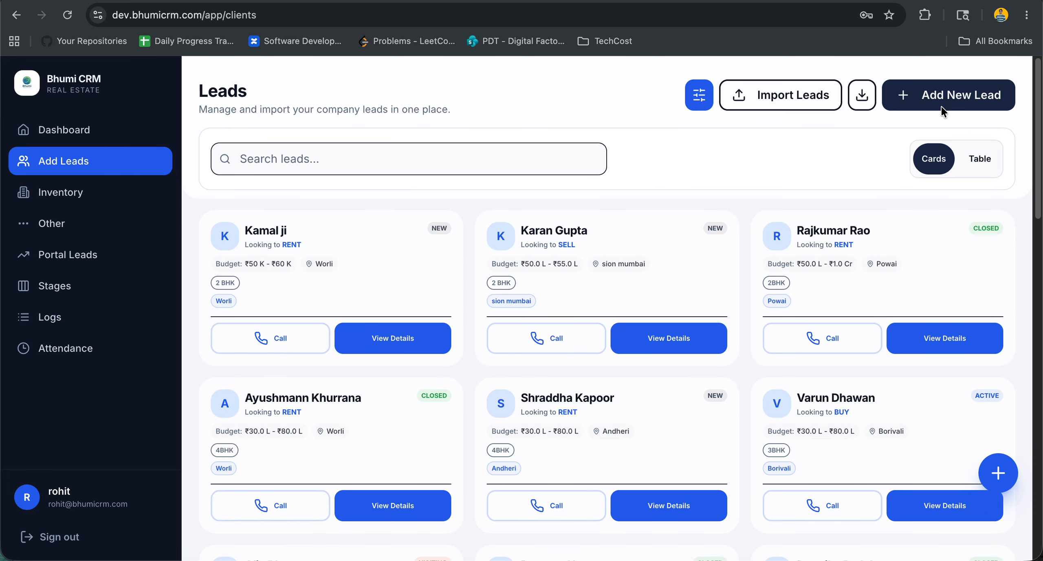
- Open the lead import dialog and download the import template
left_click(779, 100)
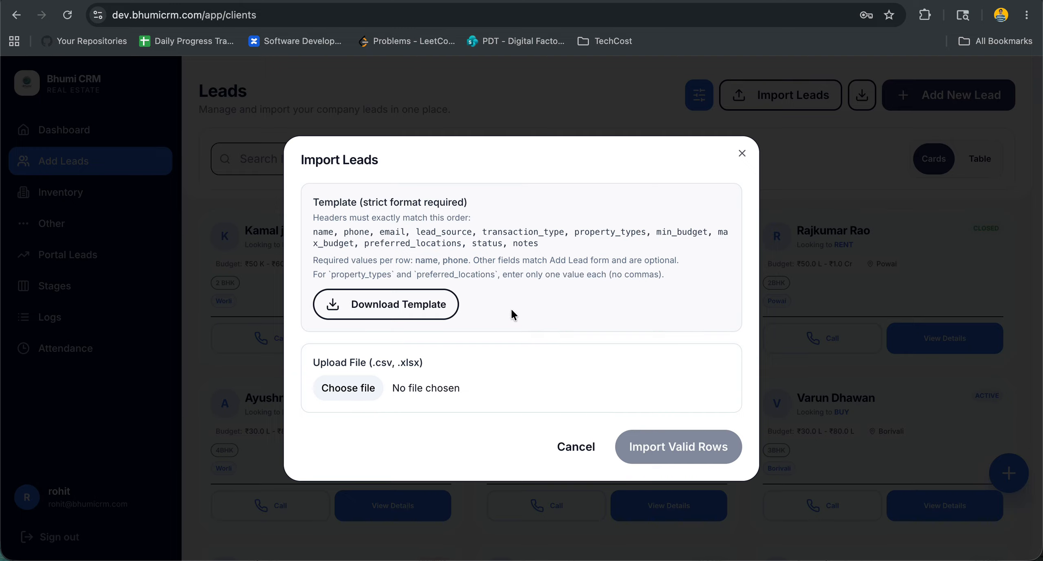
left_click(332, 301)
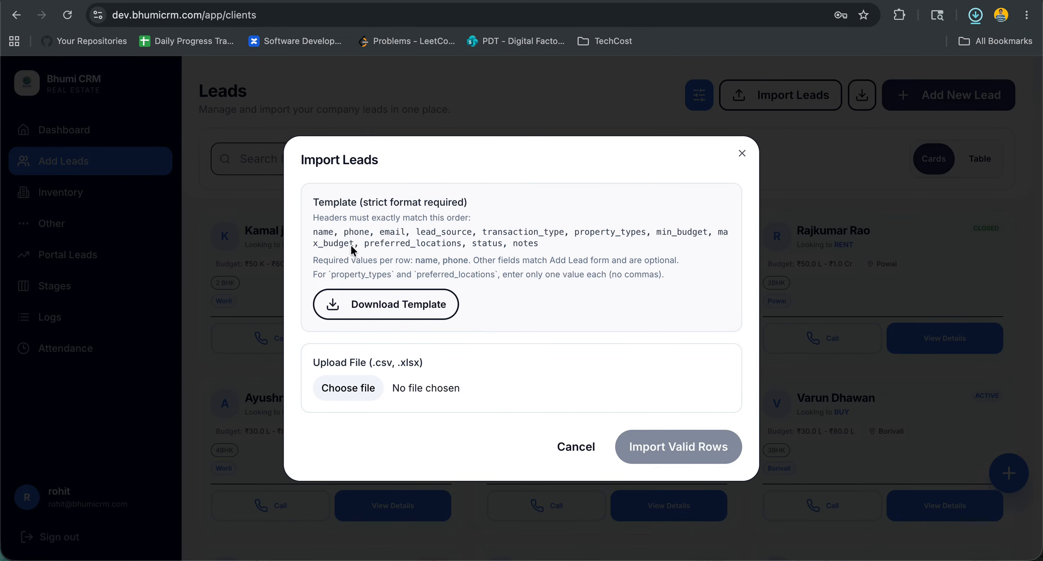
- Examine the required template header order, from name through notes, and close the lead import dialog
double_click(322, 233)
double_click(357, 232)
double_click(392, 232)
double_click(436, 232)
double_click(523, 232)
double_click(610, 232)
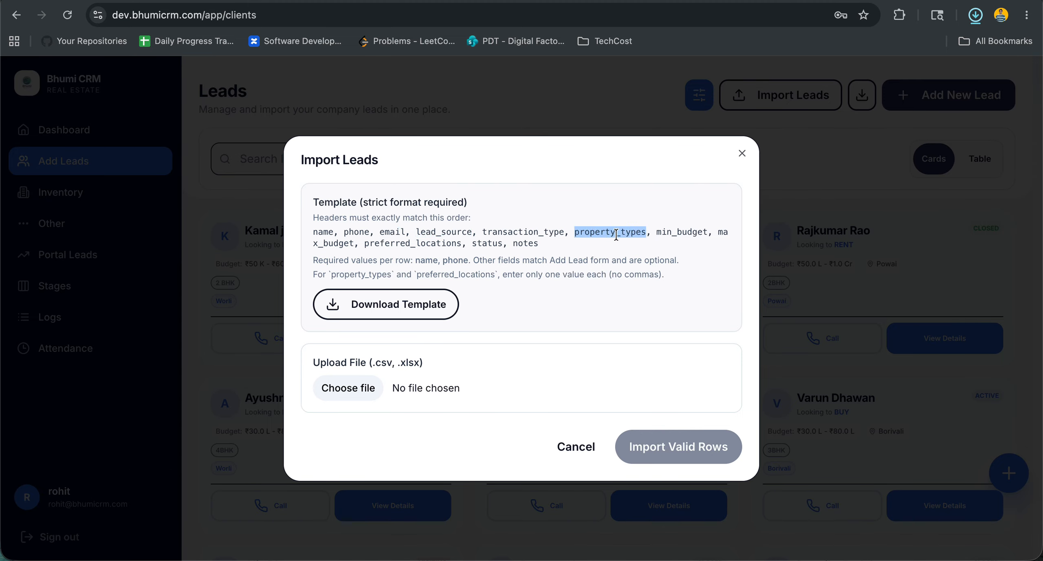
double_click(684, 233)
left_click_drag(303, 236, 550, 253)
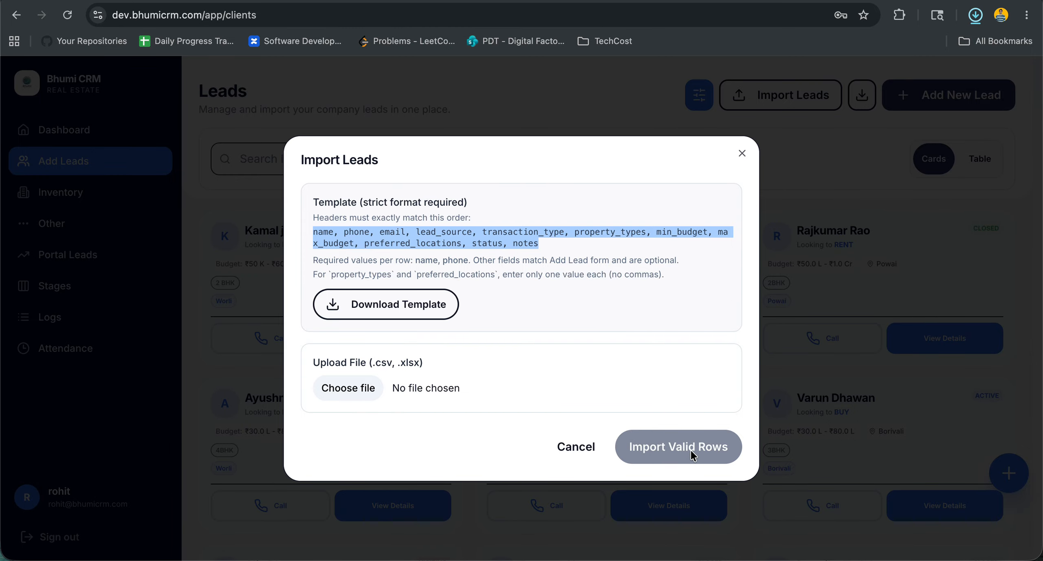
left_click(742, 156)
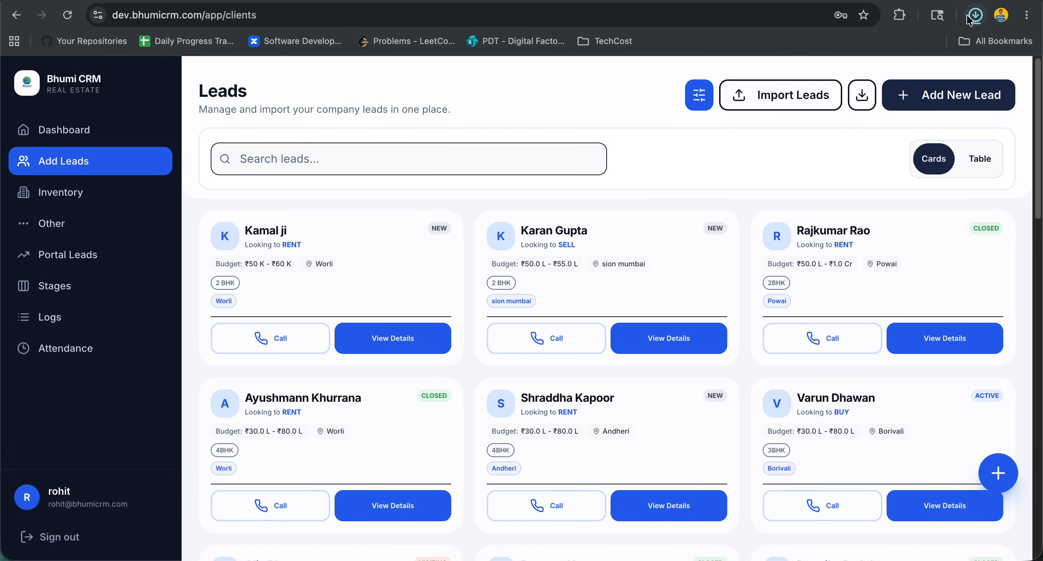
- Open the downloaded leads-import-template (5).csv file from the recent downloads
left_click(975, 14)
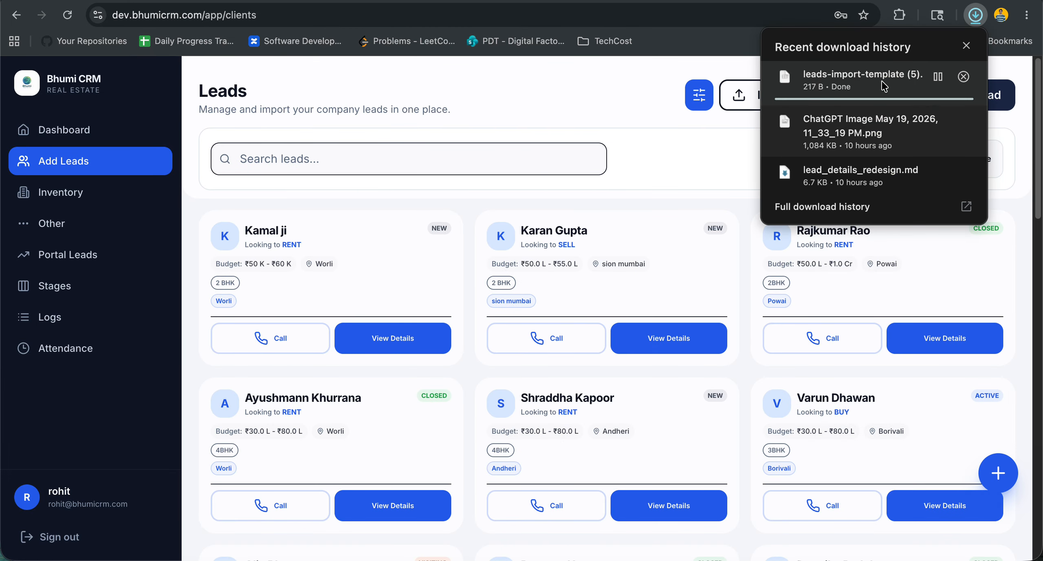
left_click(722, 170)
left_click(975, 15)
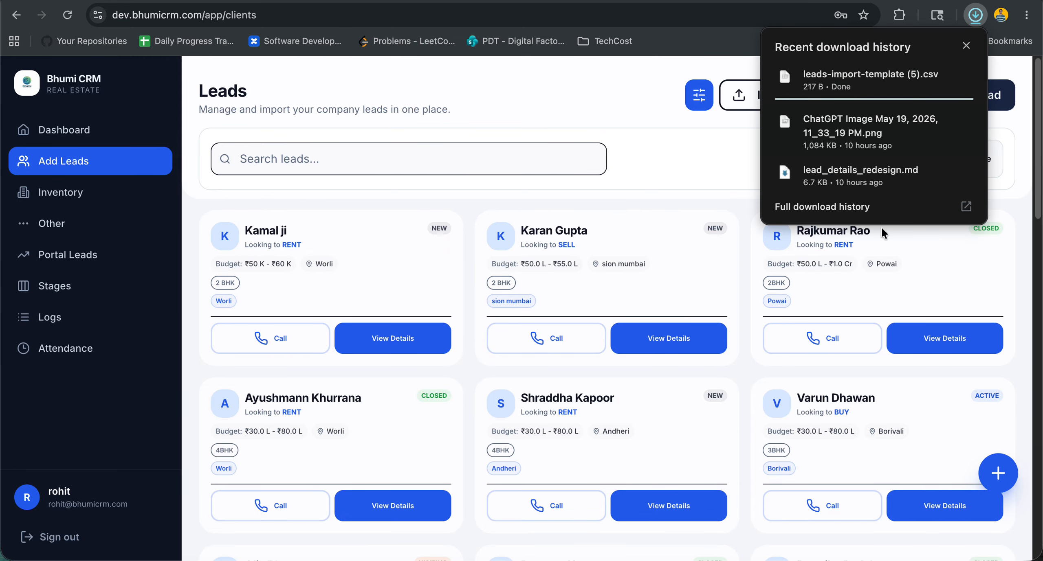
left_click(648, 169)
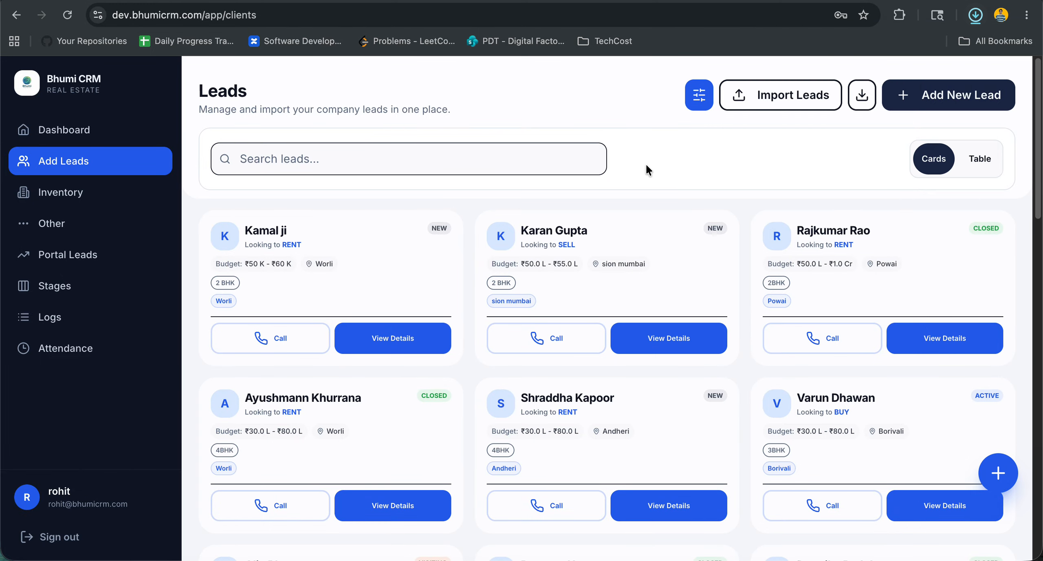
left_click(849, 100)
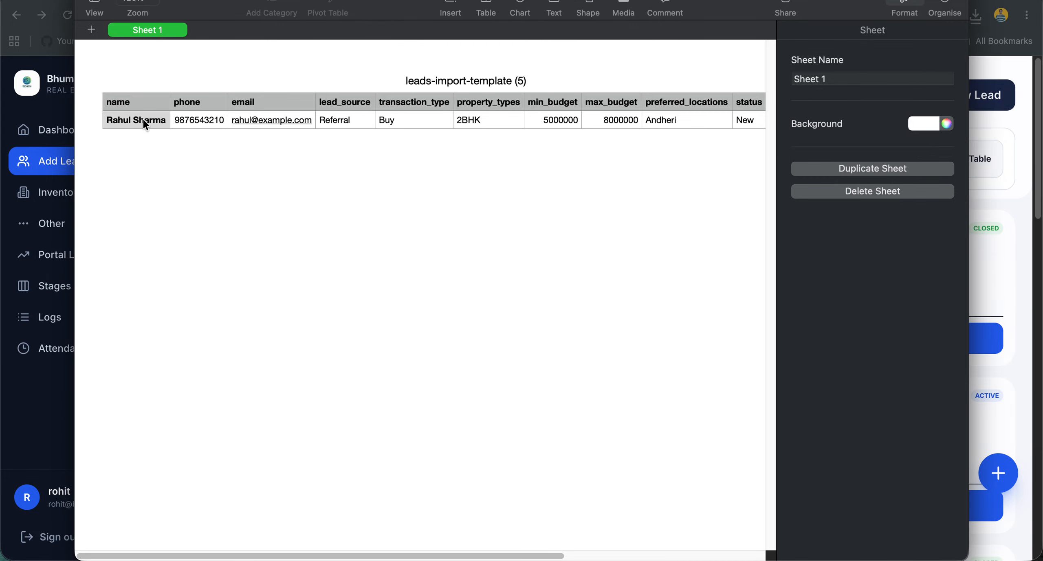
- Examine the name, phone and email entries in the template's sample lead row, and return to the CRM leads page
left_click_drag(143, 119, 270, 132)
left_click(334, 161)
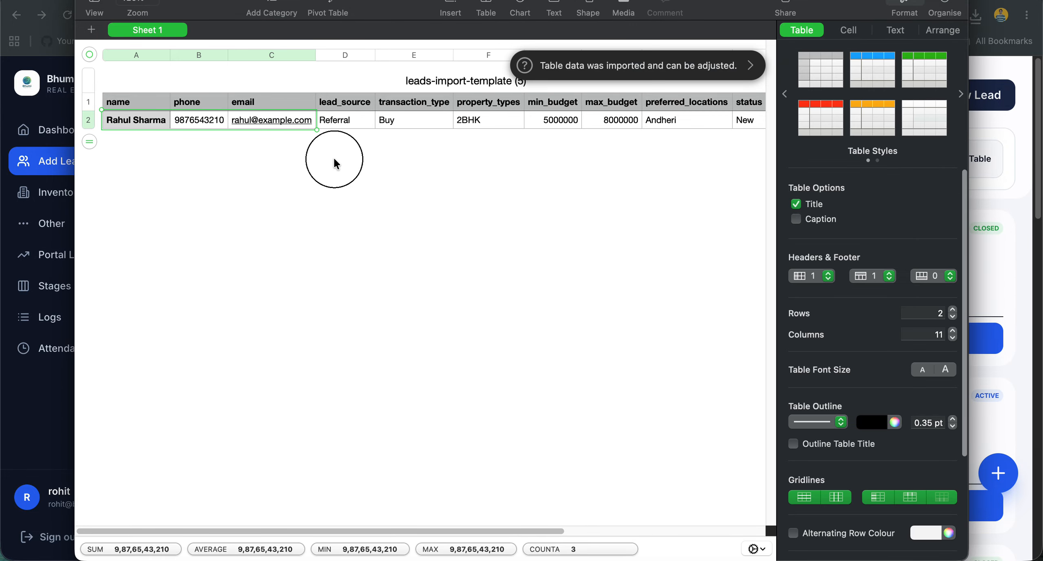
left_click_drag(137, 106, 437, 137)
scroll(436, 137, "left", 8)
left_click(124, 121)
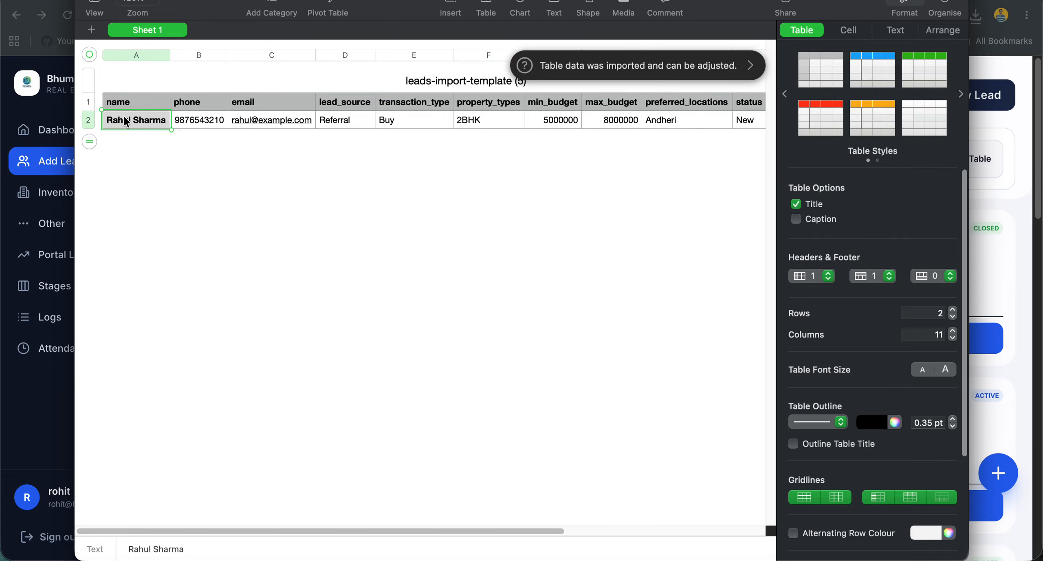
left_click(193, 121)
key("super+Tab")
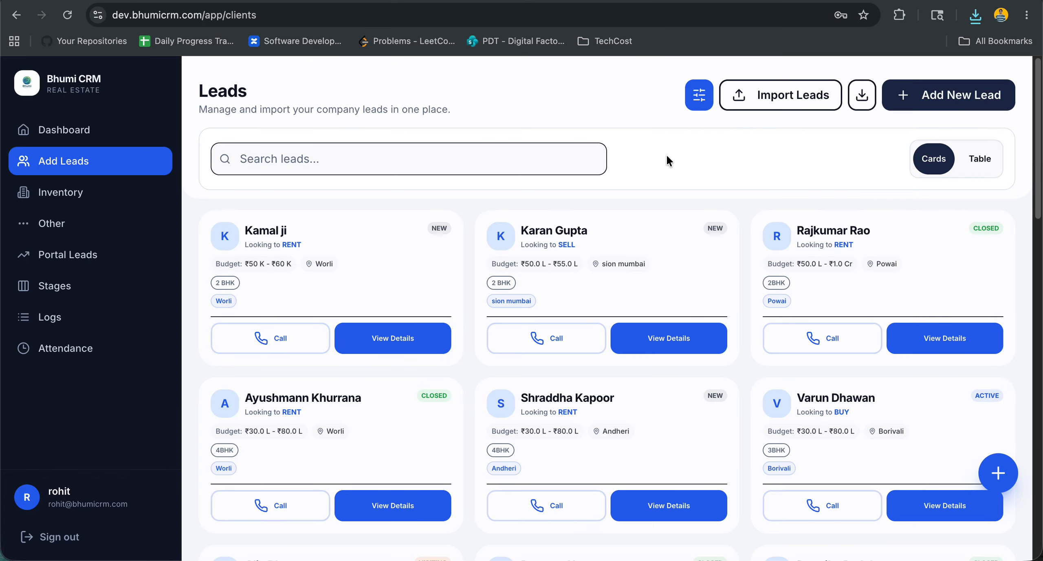
- Reopen leads-import-template (5).csv, examine the sample row from min_budget through notes, and close both spreadsheet windows
left_click(973, 16)
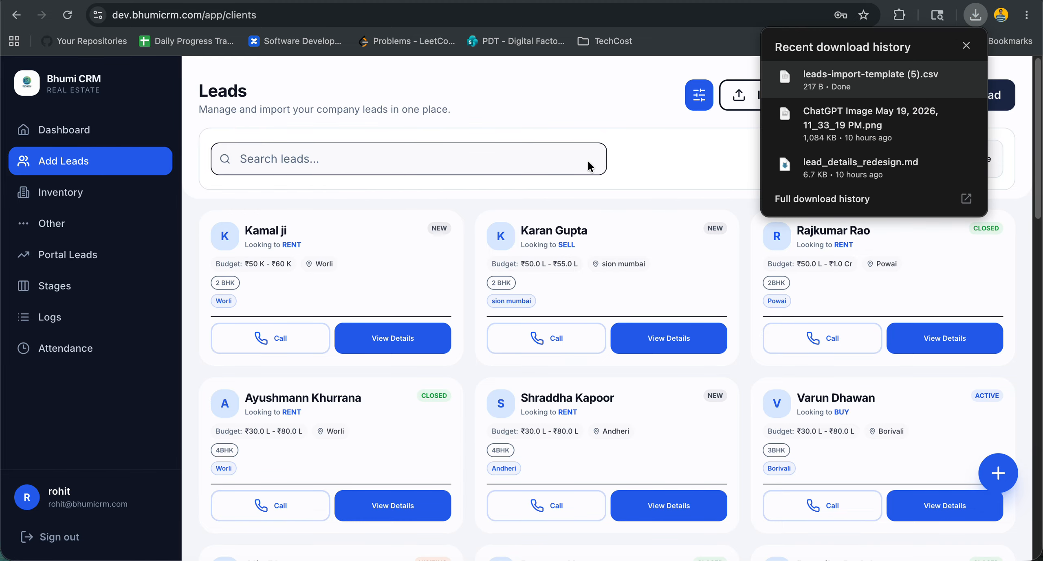
left_click(788, 83)
left_click(446, 147)
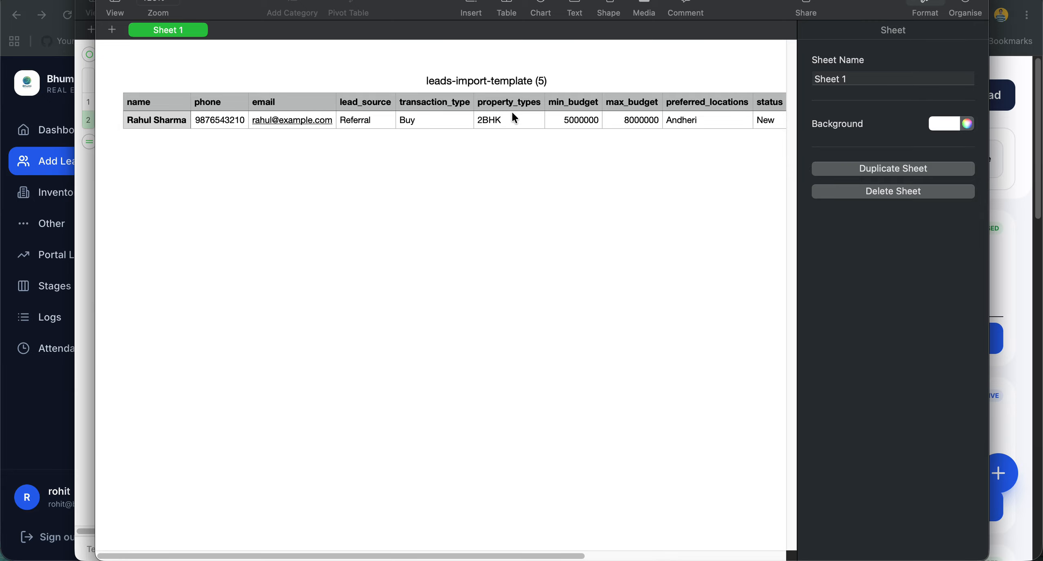
left_click(445, 121)
scroll(475, 123, "right", 3)
left_click(474, 123)
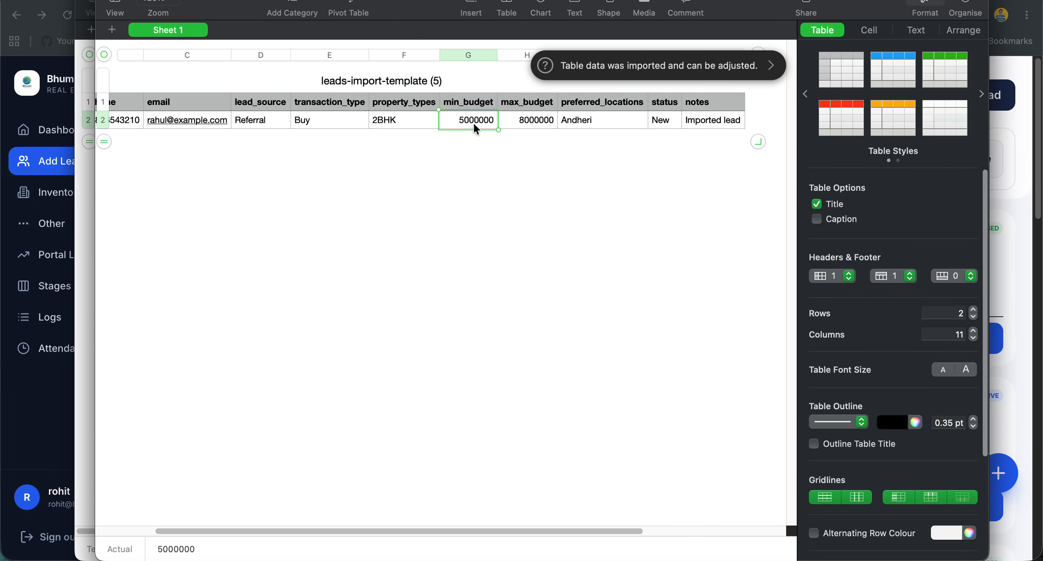
left_click(541, 120)
left_click(633, 123)
left_click(710, 129)
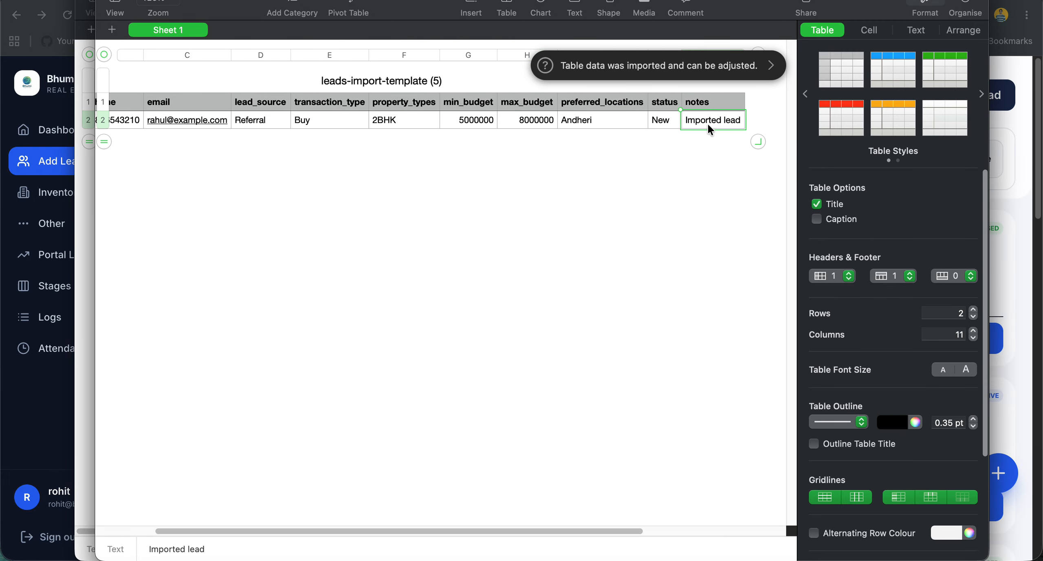
key("super+w")
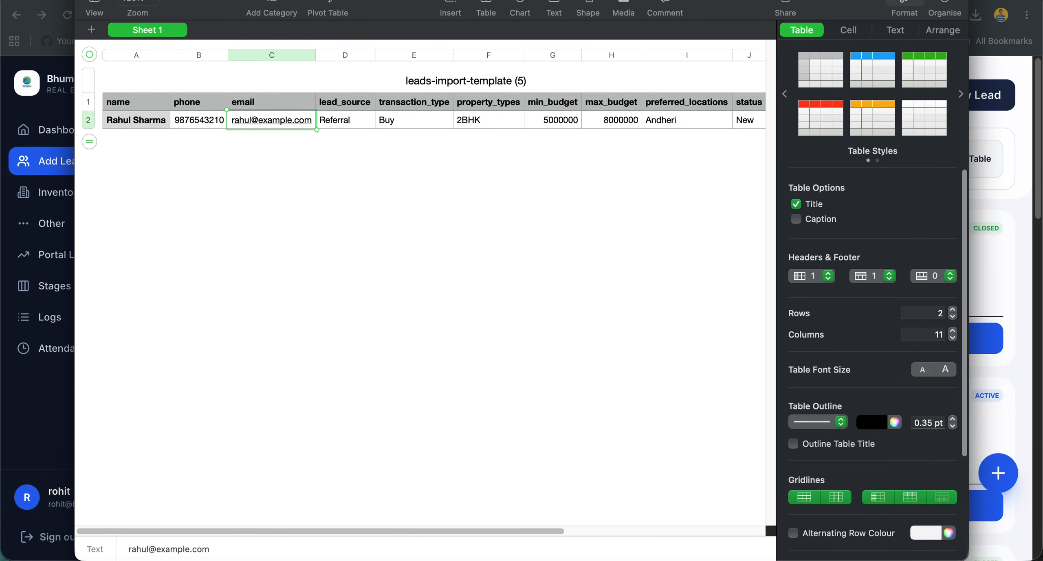
key("super+w")
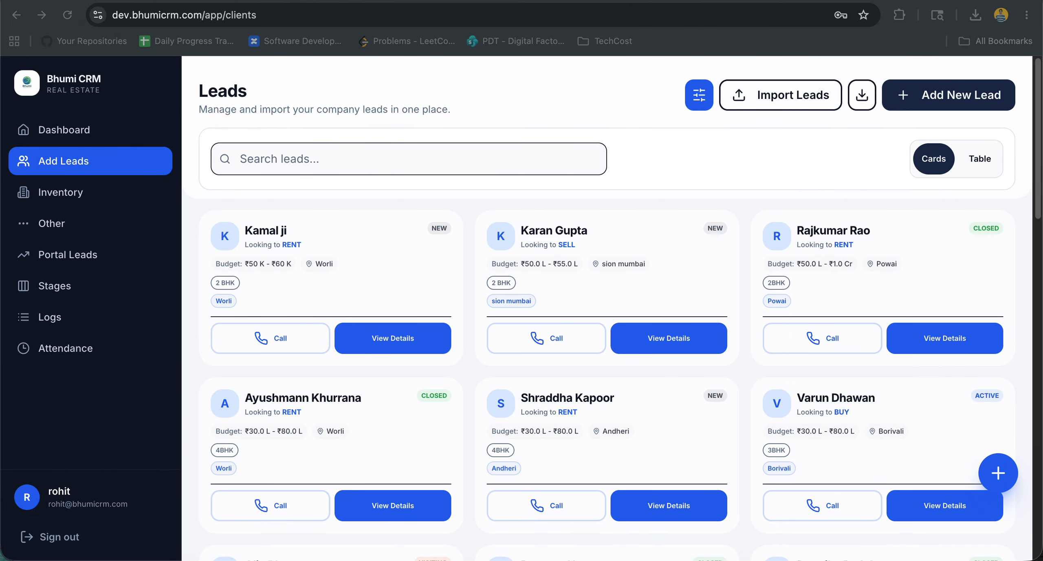
- Open the property inventory and look through the listing cards down to the last one
left_click(69, 199)
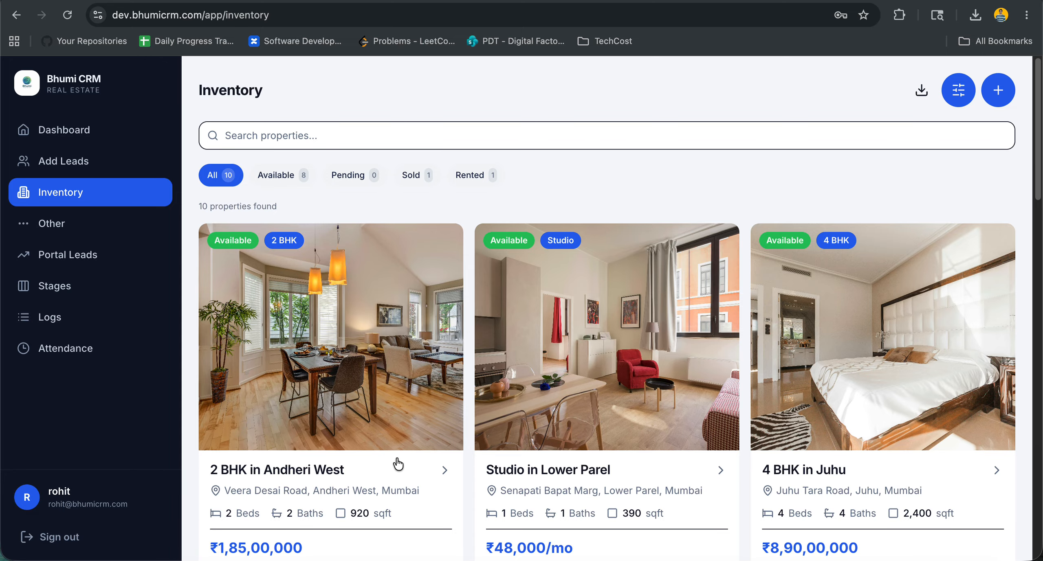
scroll(397, 464, "down", 5)
scroll(398, 462, "up", 3)
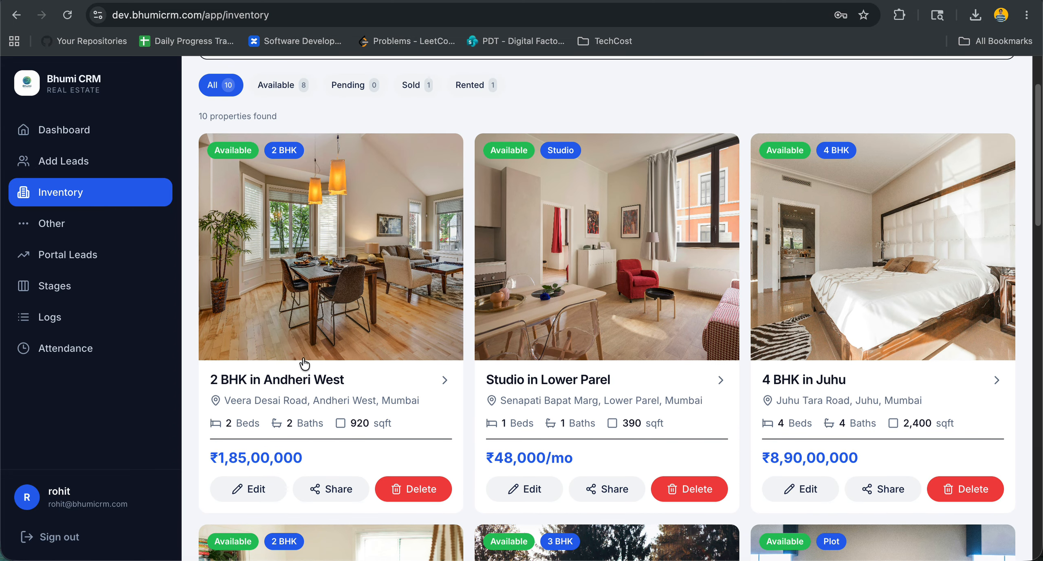
scroll(568, 378, "down", 1)
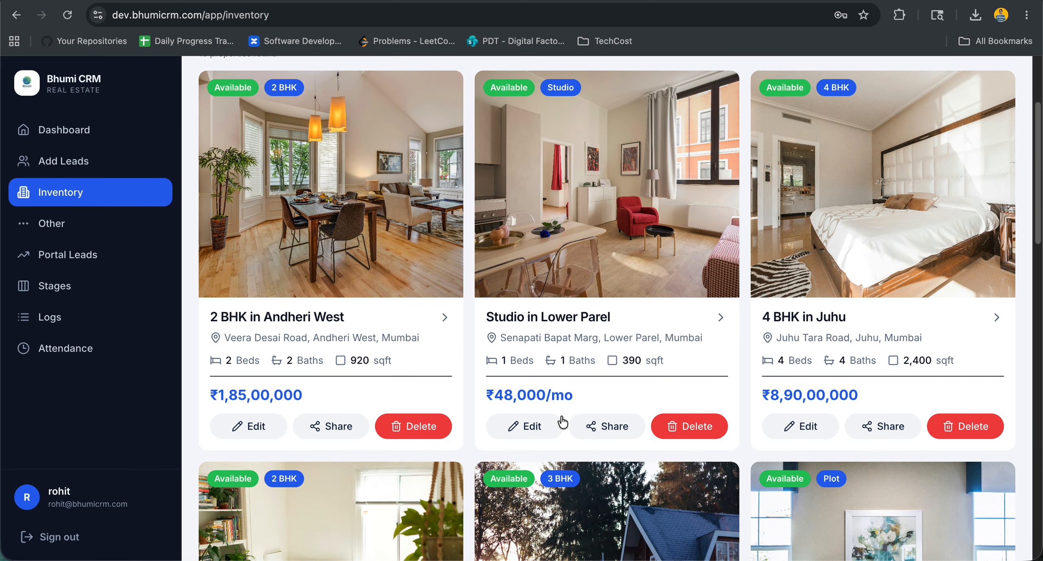
scroll(563, 422, "down", 20)
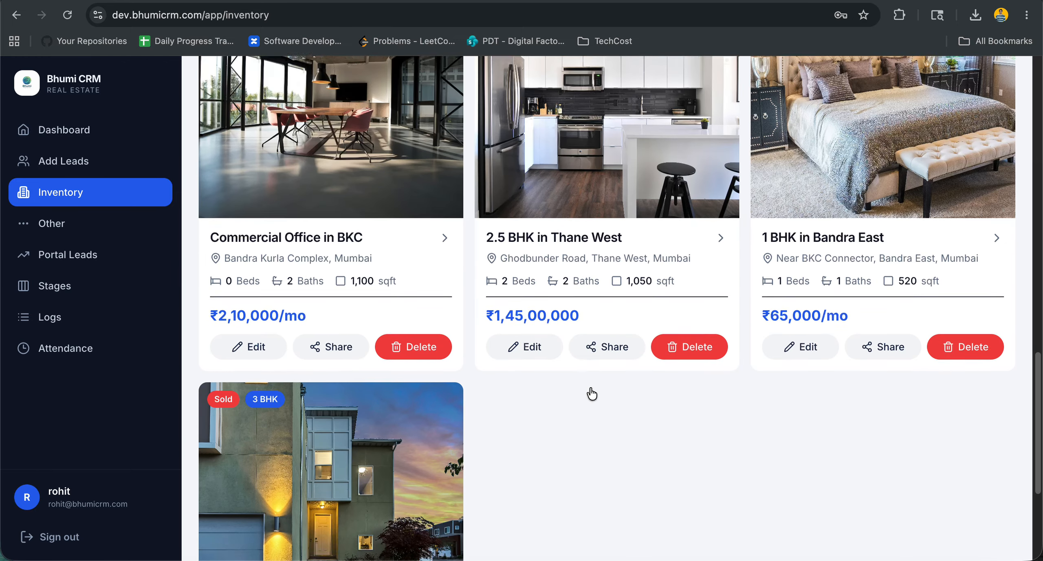
- Try to share the 2 BHK in Andheri West listing
scroll(591, 392, "up", 20)
scroll(356, 349, "down", 3)
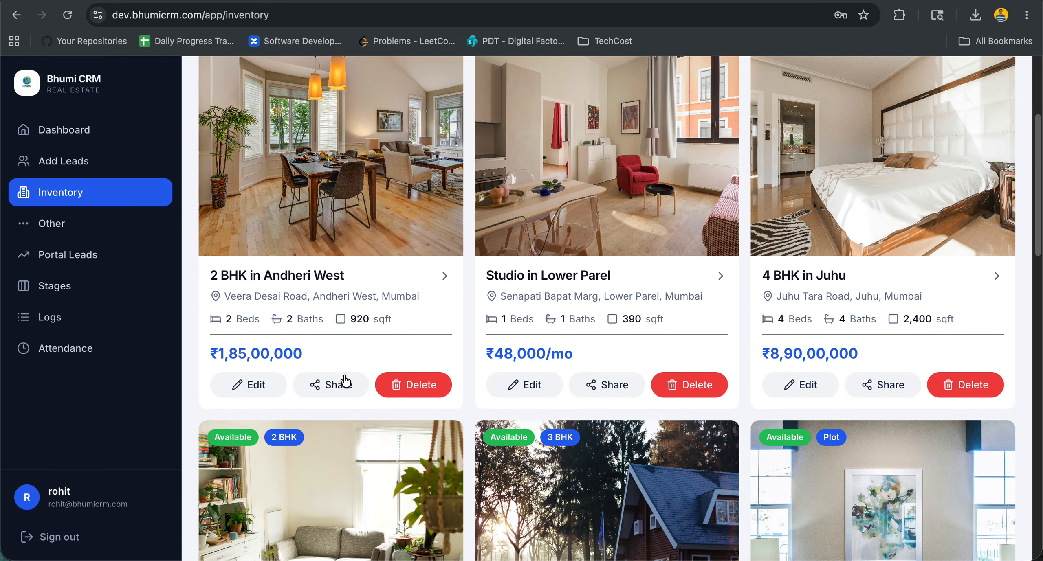
left_click(341, 392)
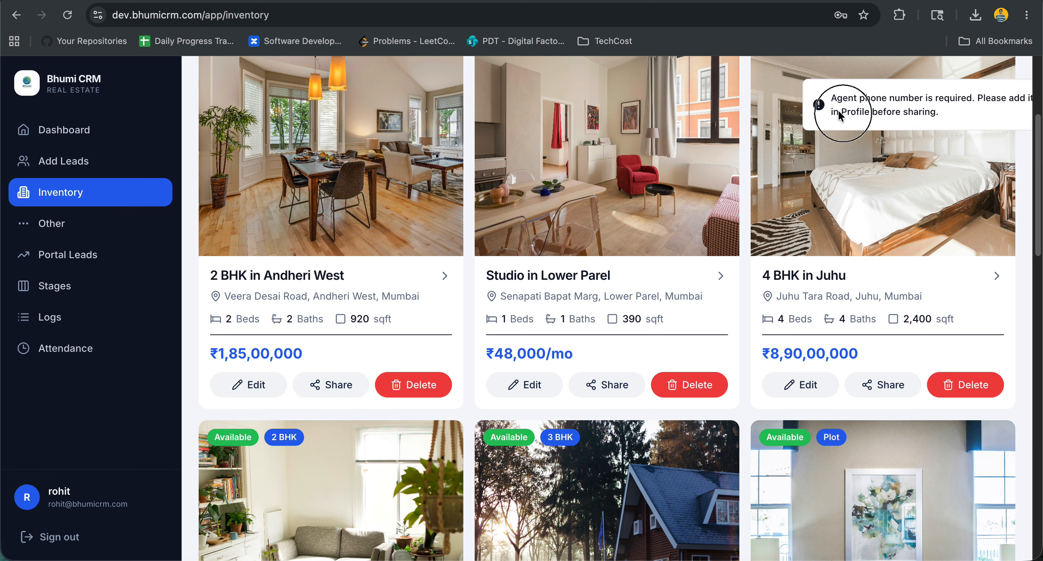
left_click(360, 375)
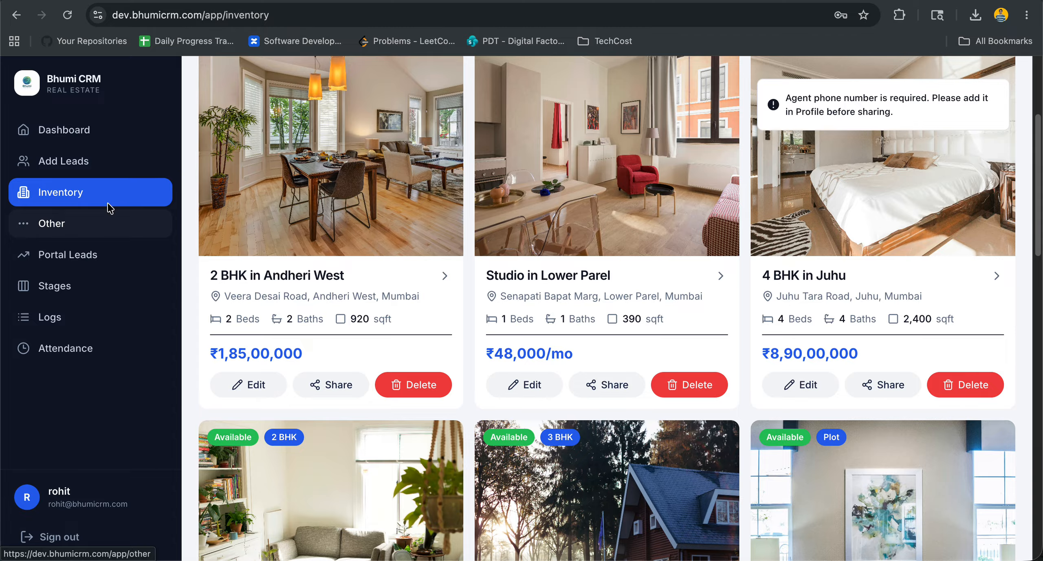
- Check the phone field in the agent's account details and return to the property inventory
left_click(61, 231)
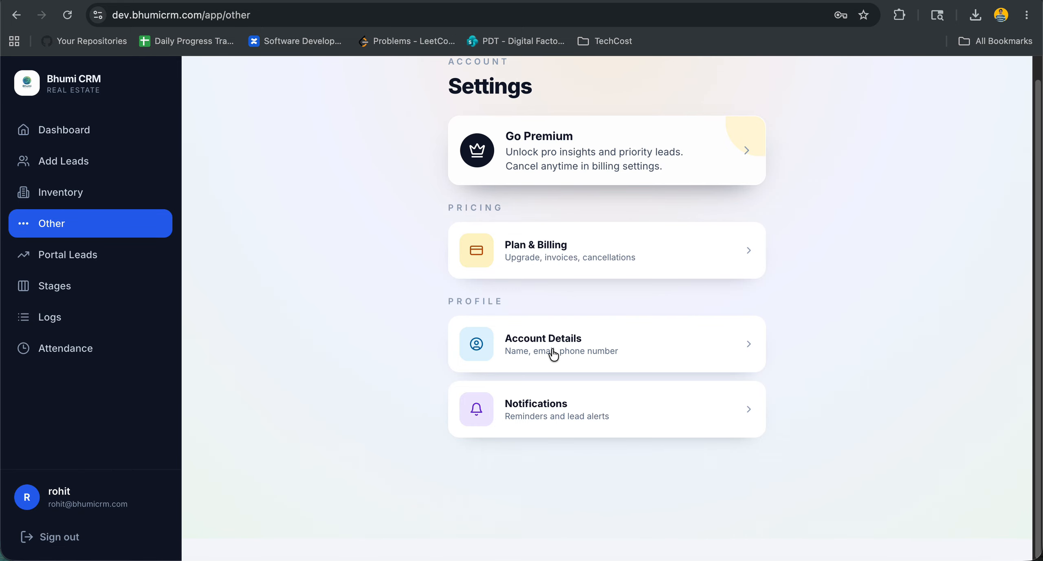
left_click(554, 355)
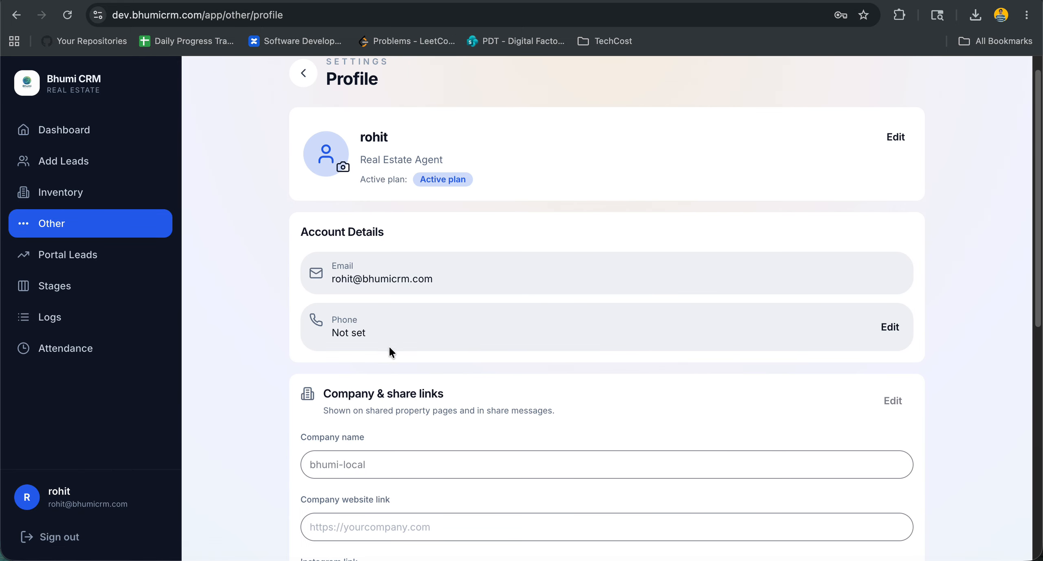
triple_click(349, 332)
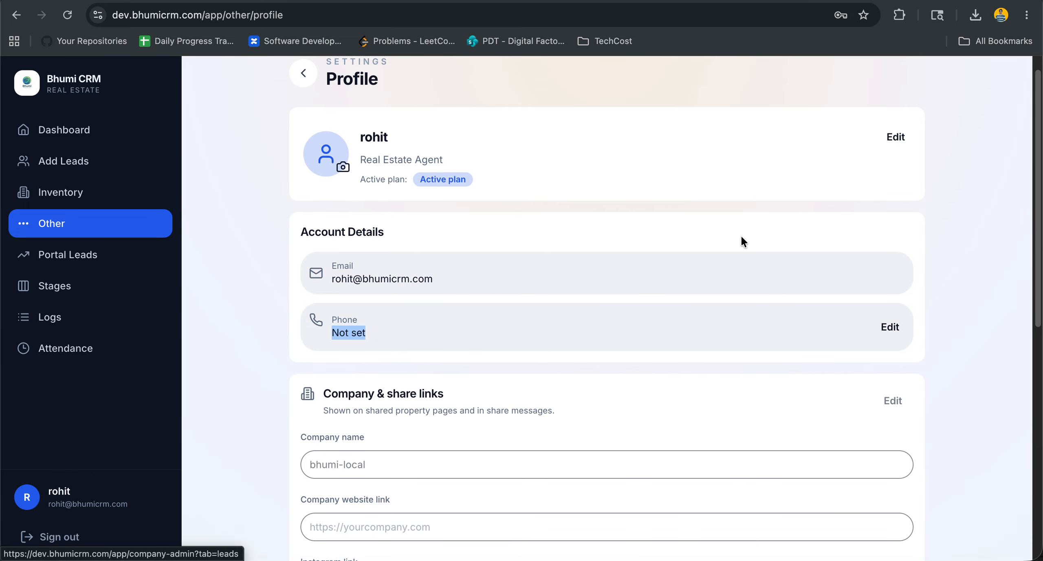
left_click(115, 167)
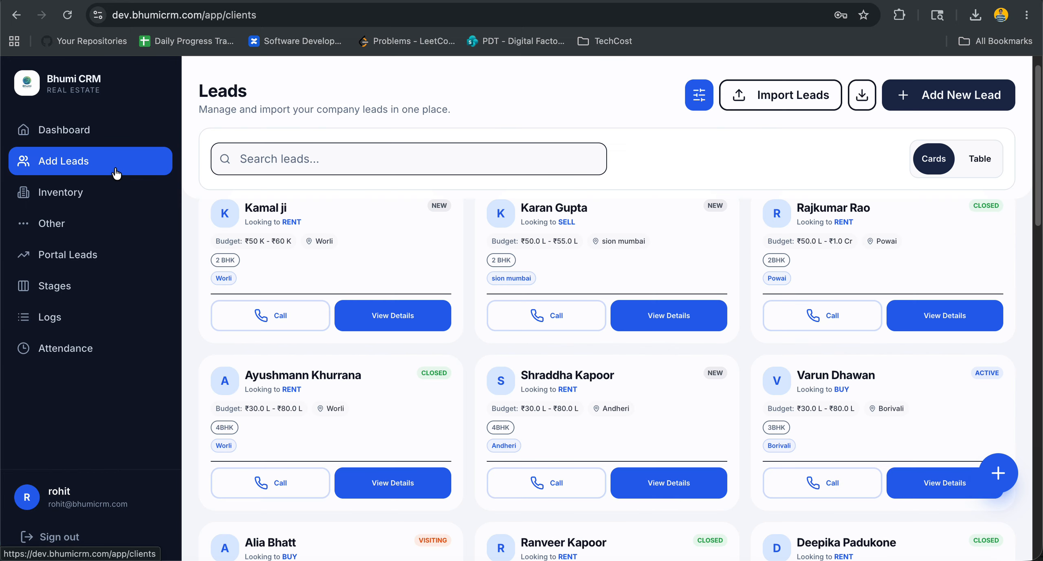
left_click(130, 203)
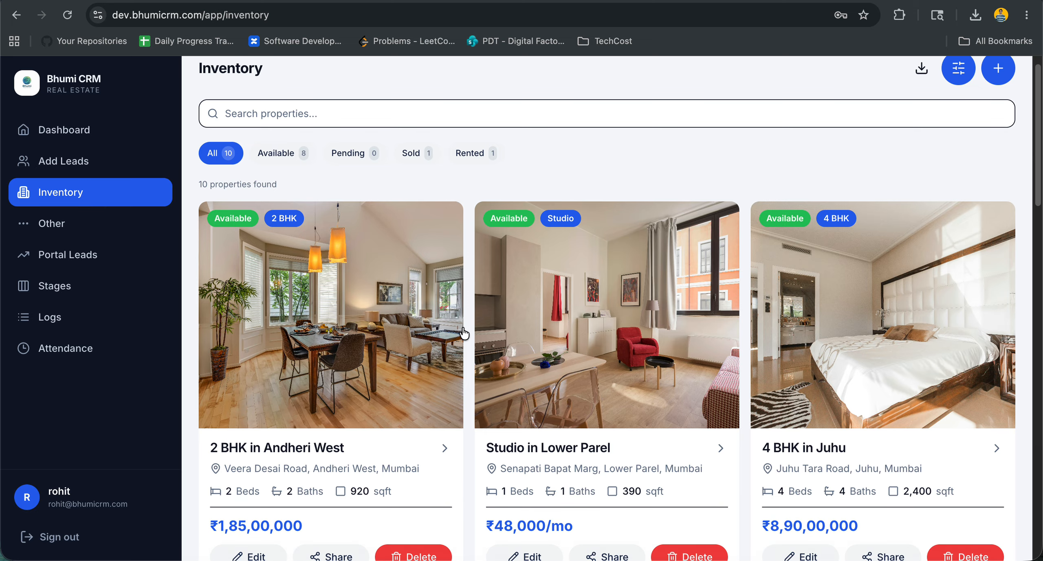
- Open the 2 BHK in Andheri West listing, examine its title and broker phone field, and return to the inventory
scroll(408, 342, "down", 2)
left_click(378, 396)
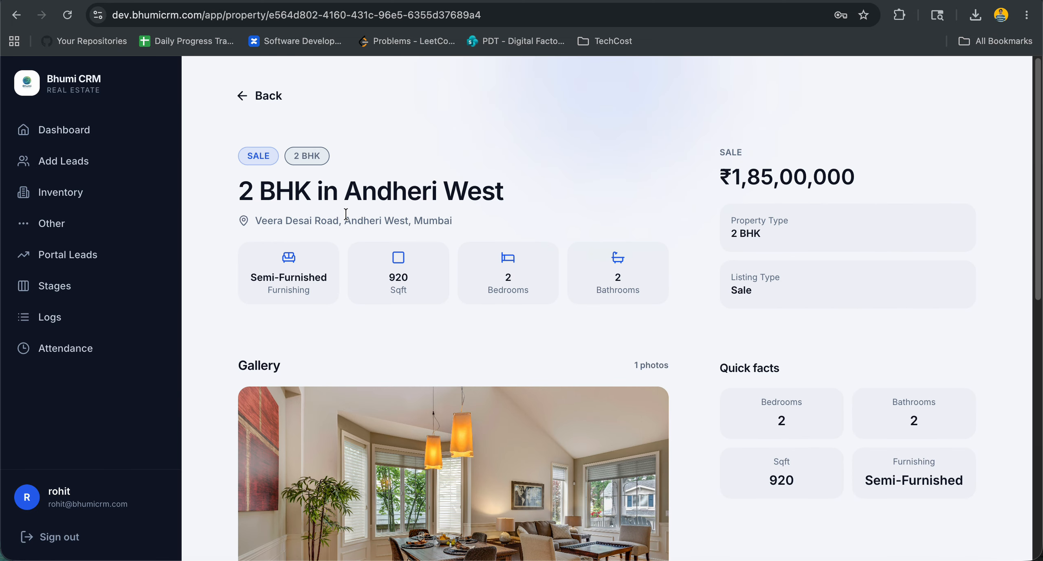
left_click_drag(244, 188, 475, 242)
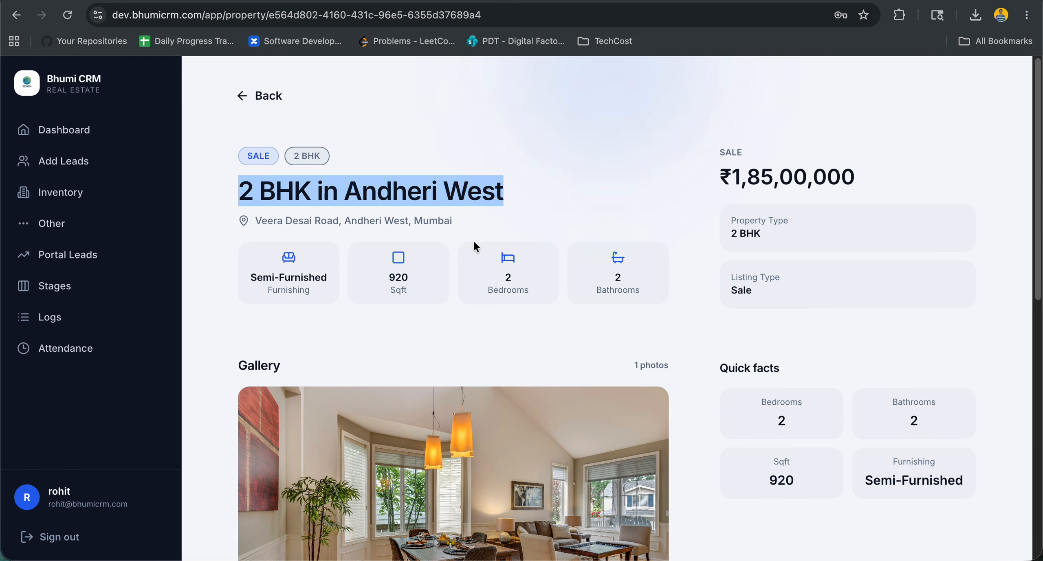
scroll(340, 233, "down", 3)
scroll(451, 319, "down", 10)
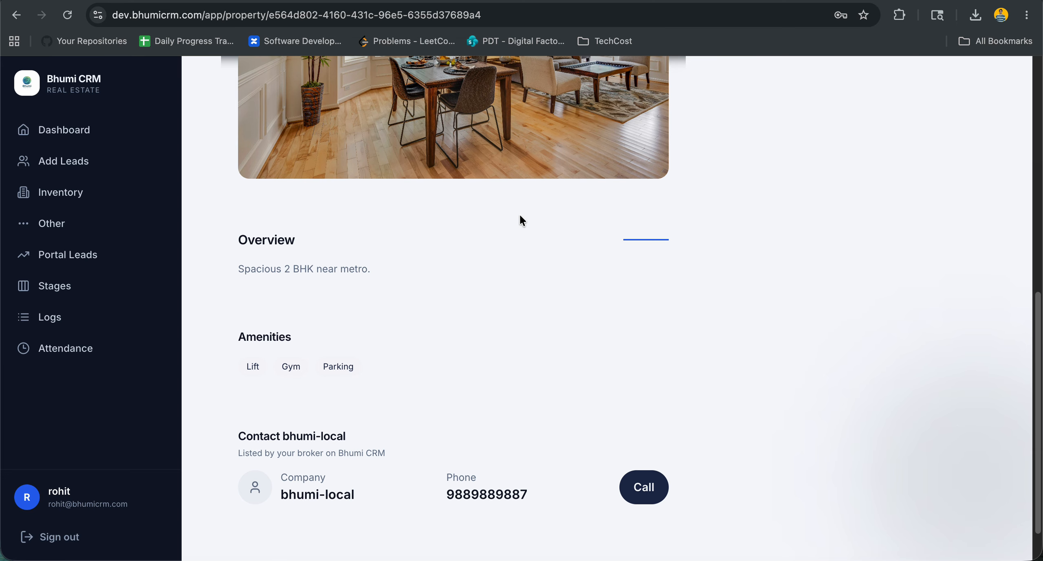
double_click(465, 446)
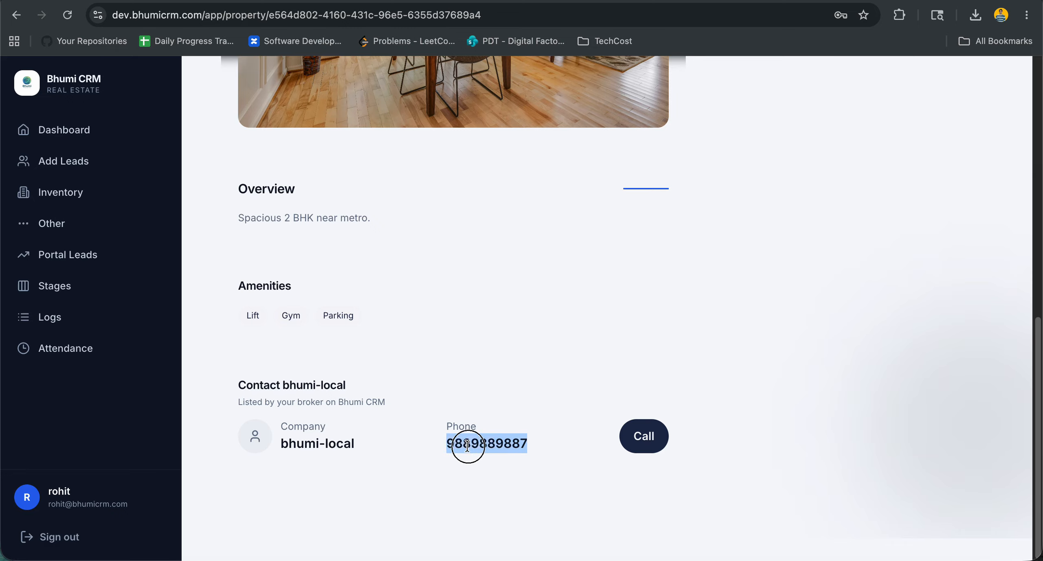
scroll(519, 407, "up", 12)
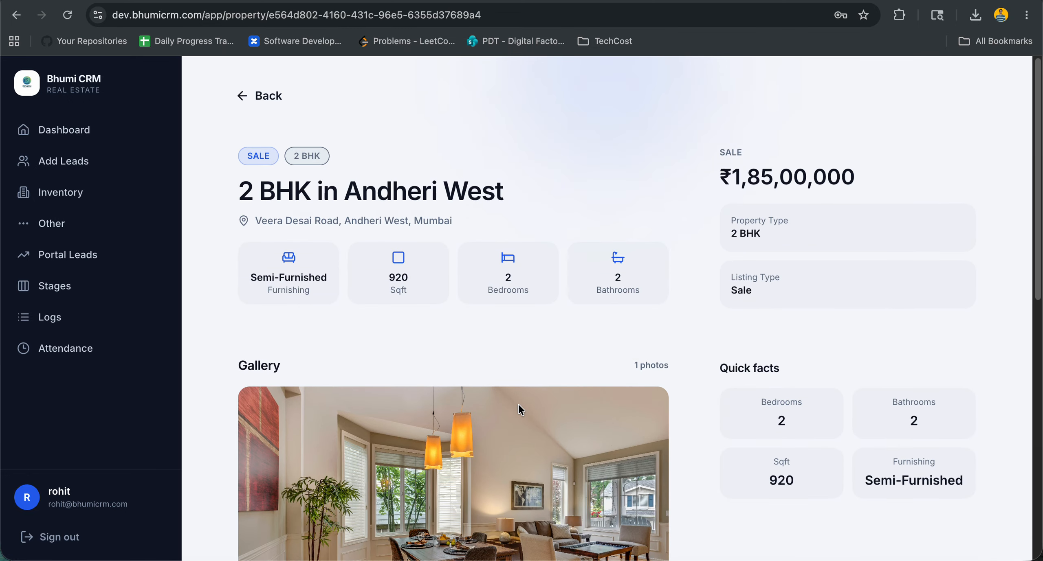
left_click(285, 97)
- Open the Studio in Lower Parel listing, look through its property page, and return to the inventory
scroll(607, 408, "down", 4)
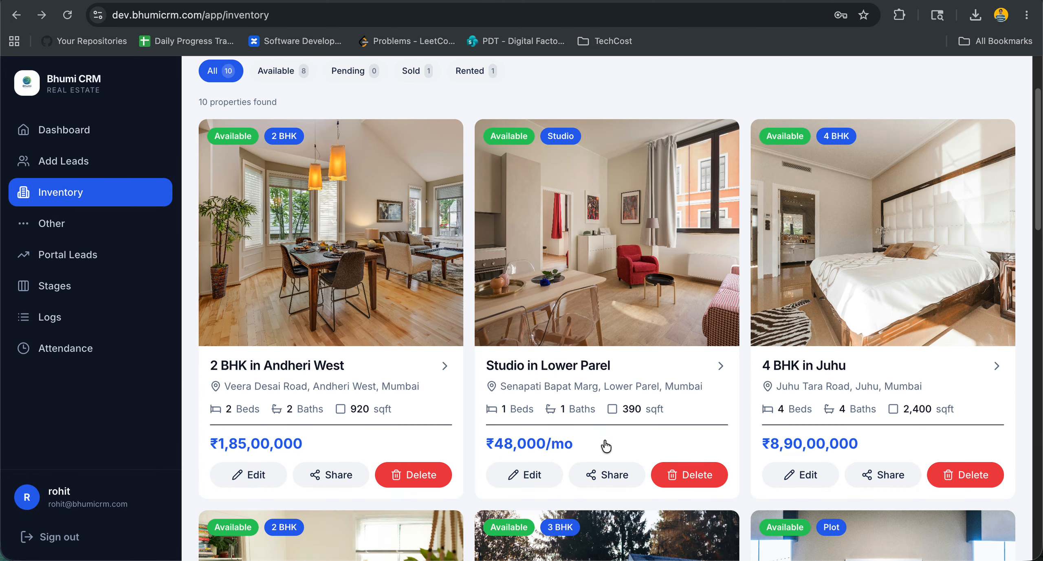
left_click(652, 393)
scroll(508, 360, "down", 8)
scroll(508, 360, "up", 12)
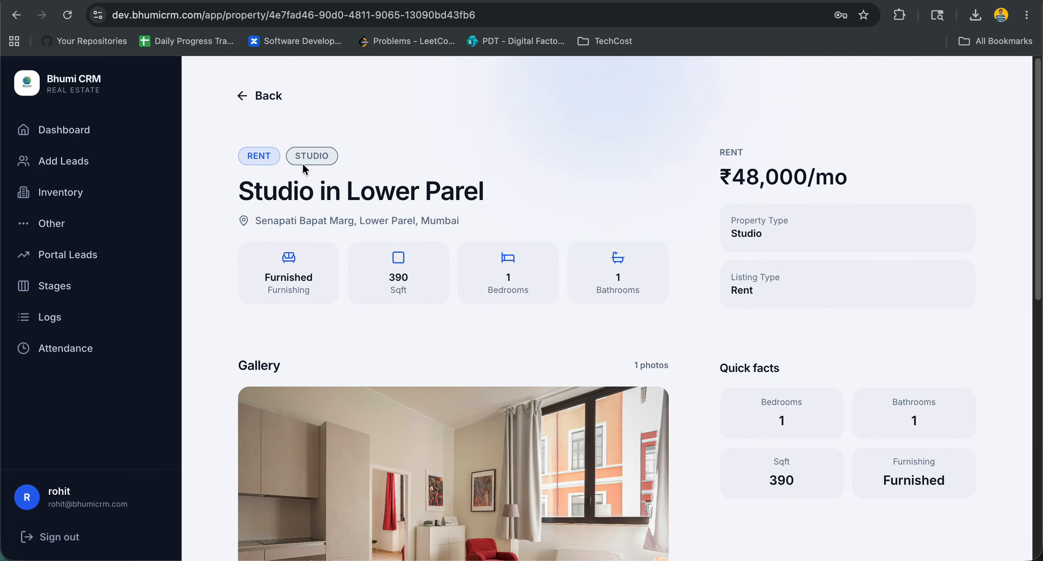
left_click(244, 95)
- Open the Studio in Lower Parel listing for editing, review its amenities, description and contact fields, and close the form unchanged
scroll(550, 432, "down", 3)
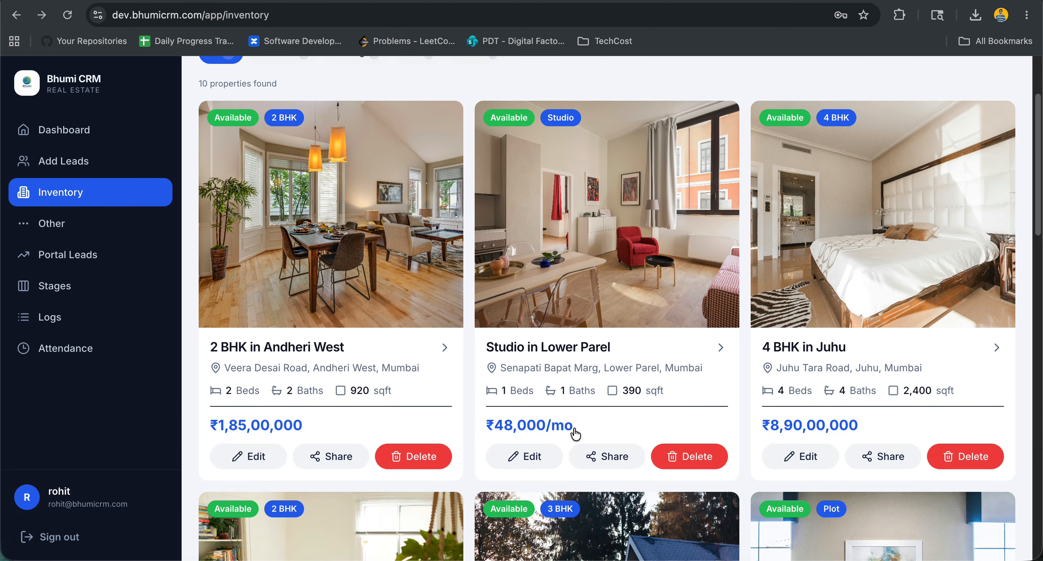
left_click(537, 456)
scroll(467, 320, "down", 20)
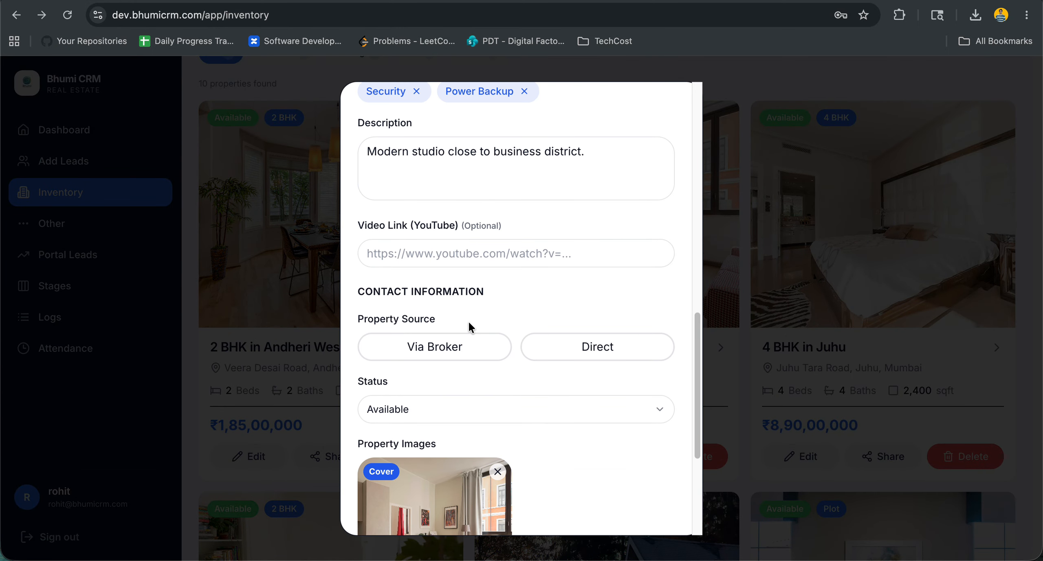
scroll(570, 323, "up", 5)
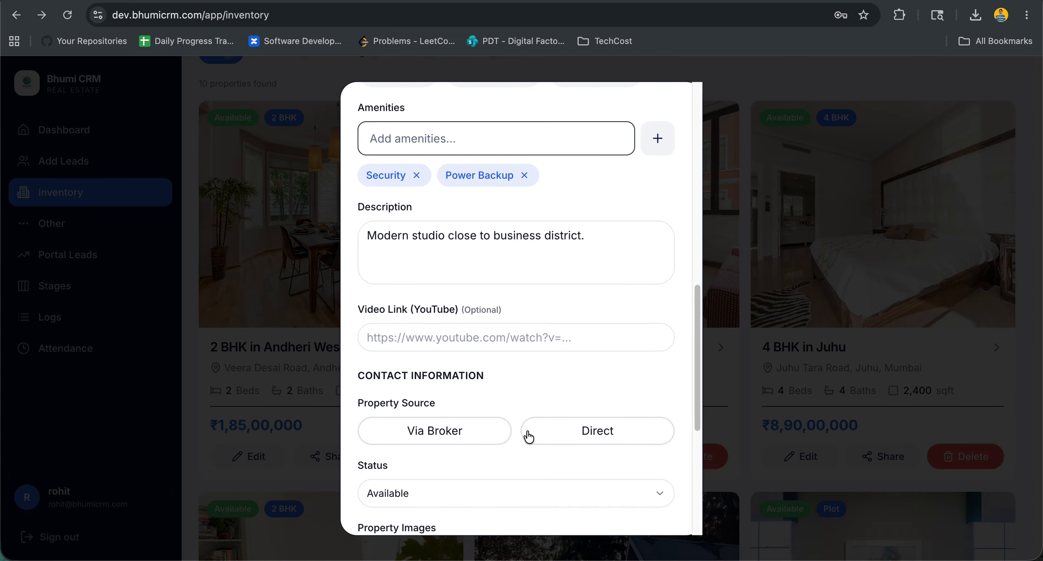
scroll(528, 435, "down", 5)
left_click(459, 487)
scroll(660, 410, "up", 3)
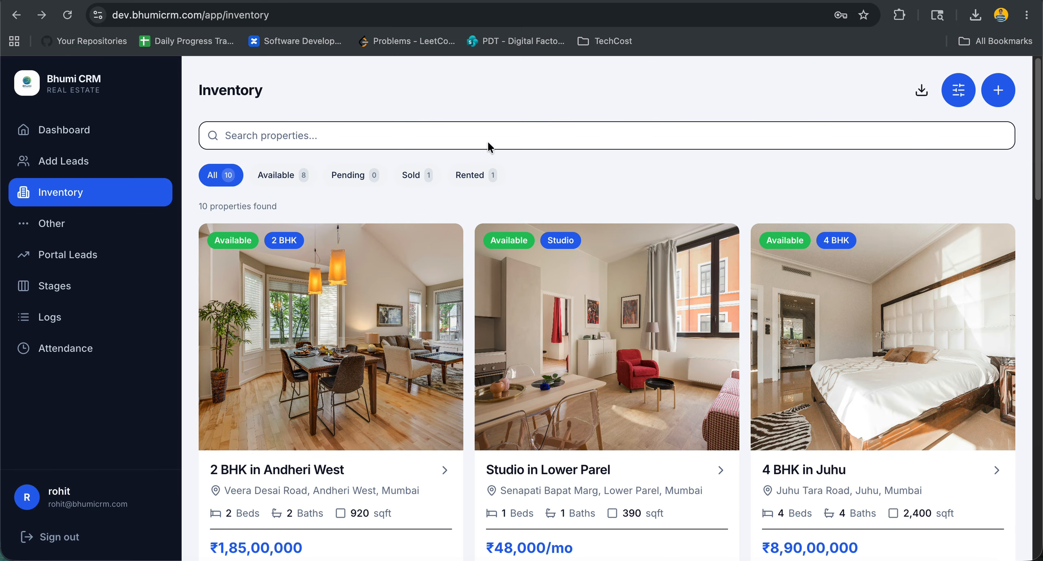
- Start a new property with the listing type Rent and the property type 2 BHK, leaving title and address empty
left_click(998, 96)
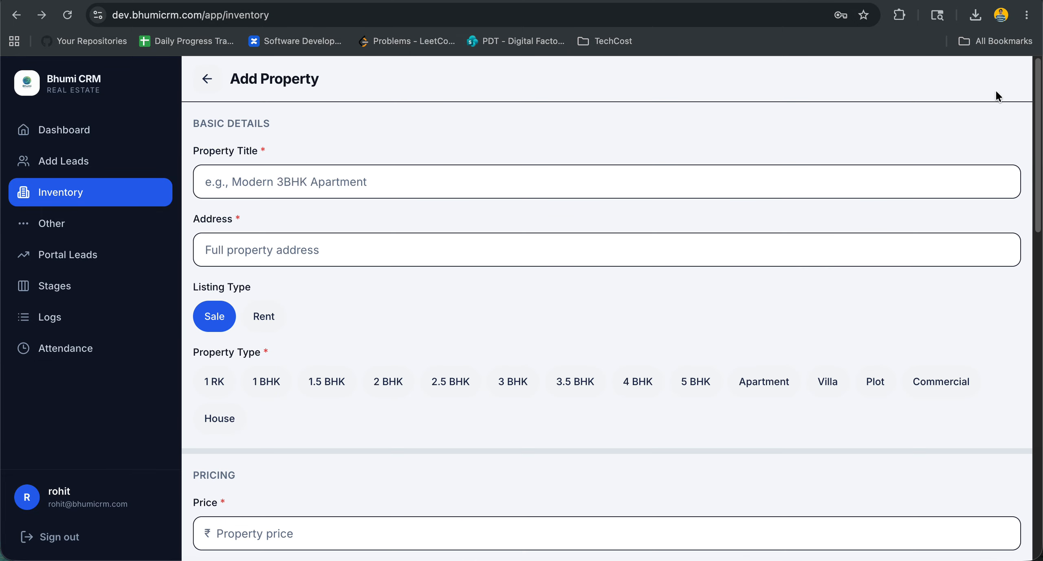
left_click(367, 182)
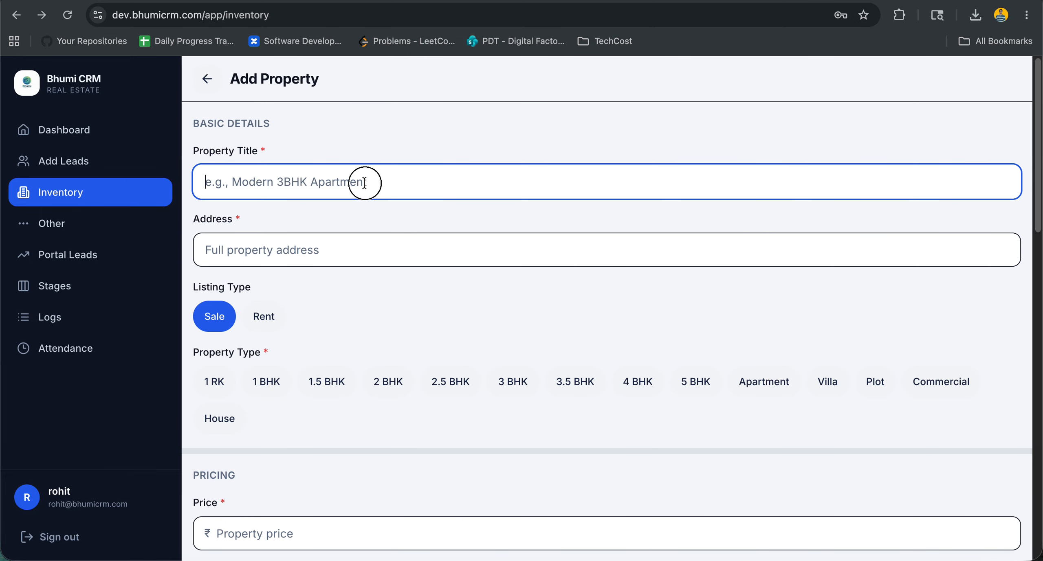
left_click(288, 238)
left_click(269, 319)
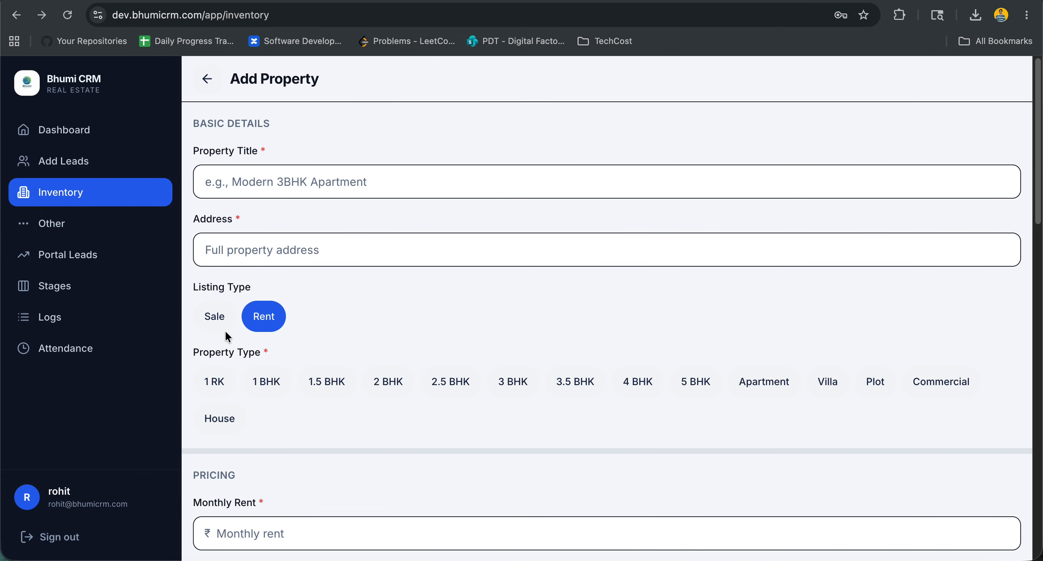
scroll(383, 335, "down", 3)
left_click(385, 270)
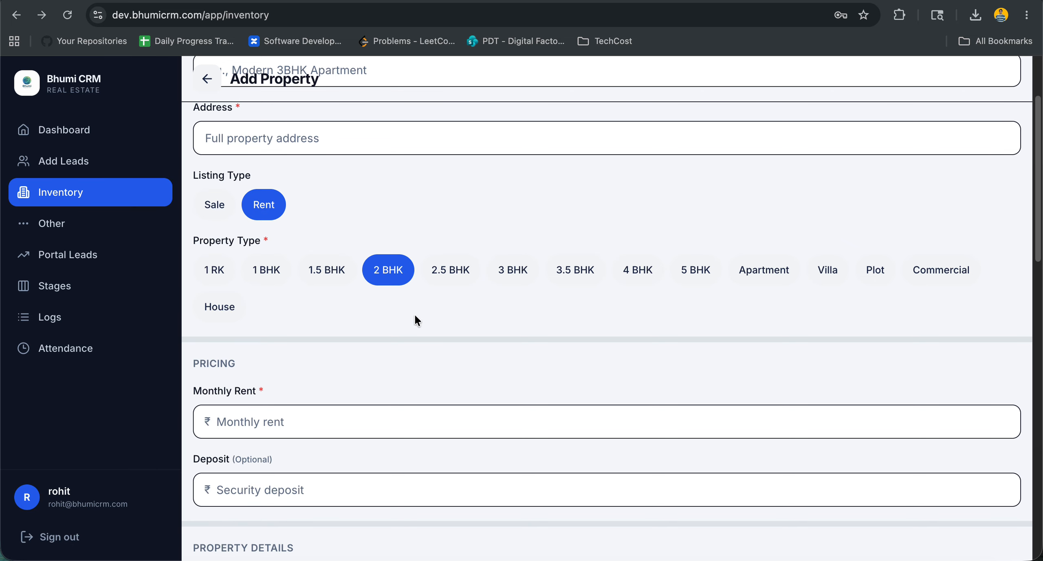
- Check the new property's monthly rent, deposit, beds, baths and sq.ft fields without entering values
scroll(415, 319, "down", 3)
left_click(264, 277)
left_click(300, 357)
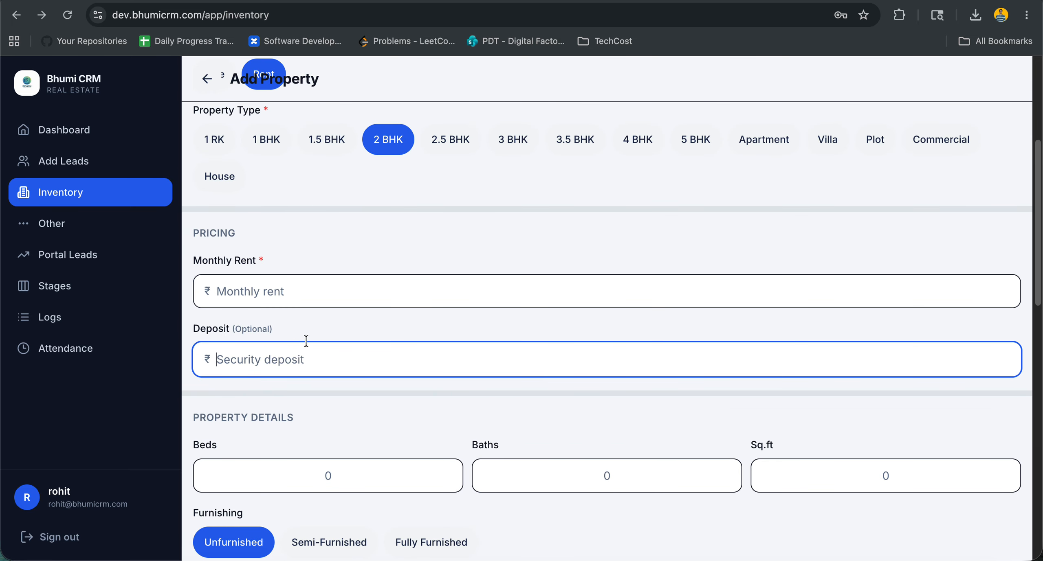
scroll(438, 308, "down", 5)
left_click(365, 263)
left_click(633, 258)
left_click(834, 253)
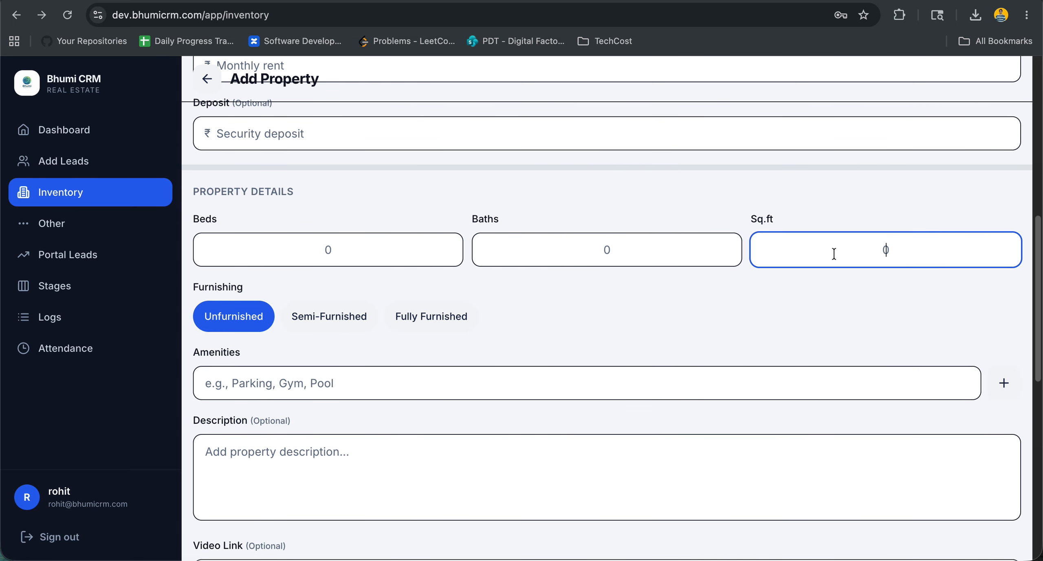
- Set the new property's furnishing to Fully Furnished and check its amenities, description and video link fields
left_click(366, 324)
left_click(424, 328)
scroll(389, 324, "down", 3)
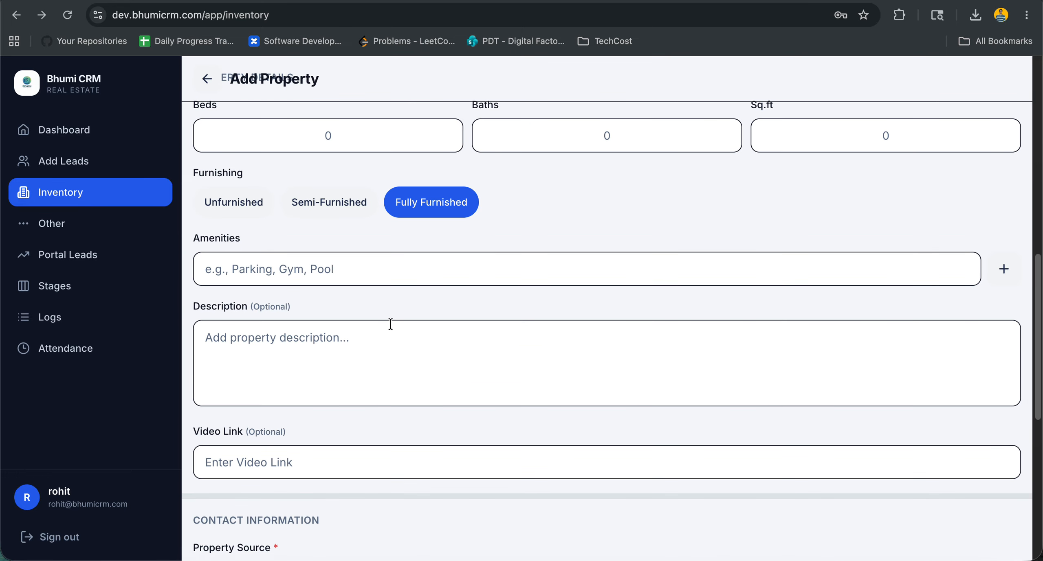
left_click(327, 281)
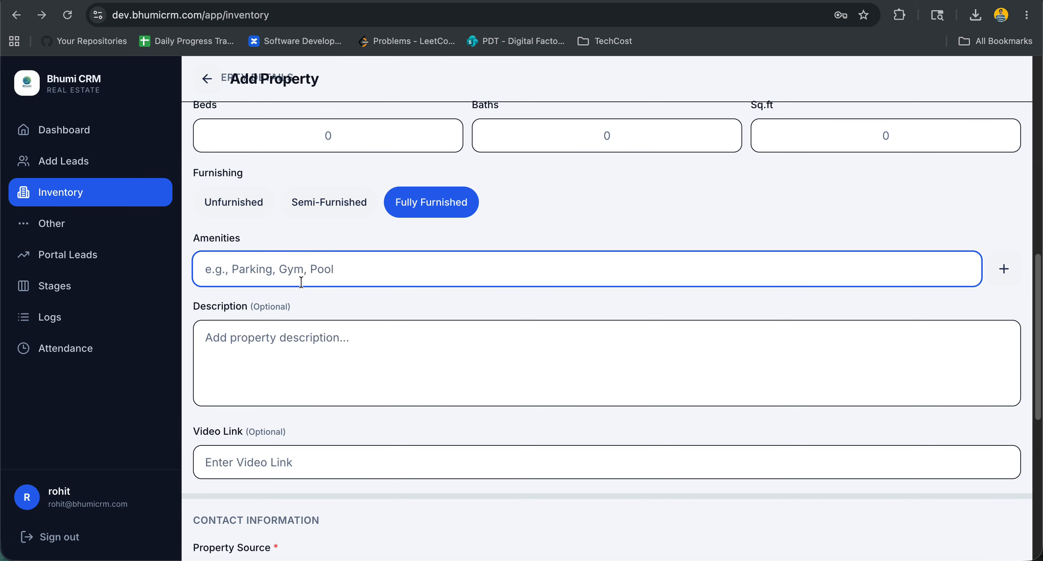
left_click(337, 349)
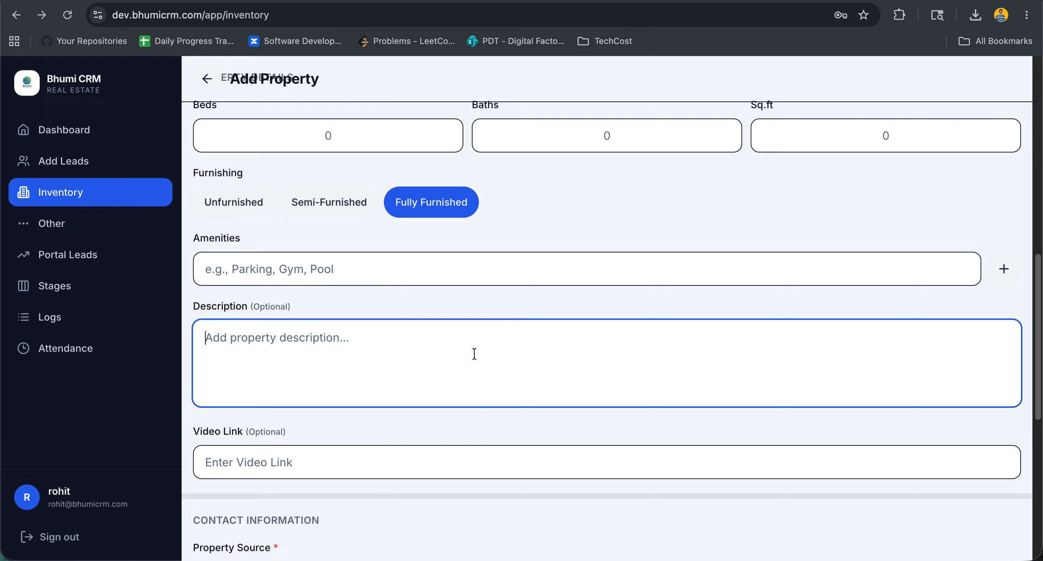
scroll(302, 253, "down", 3)
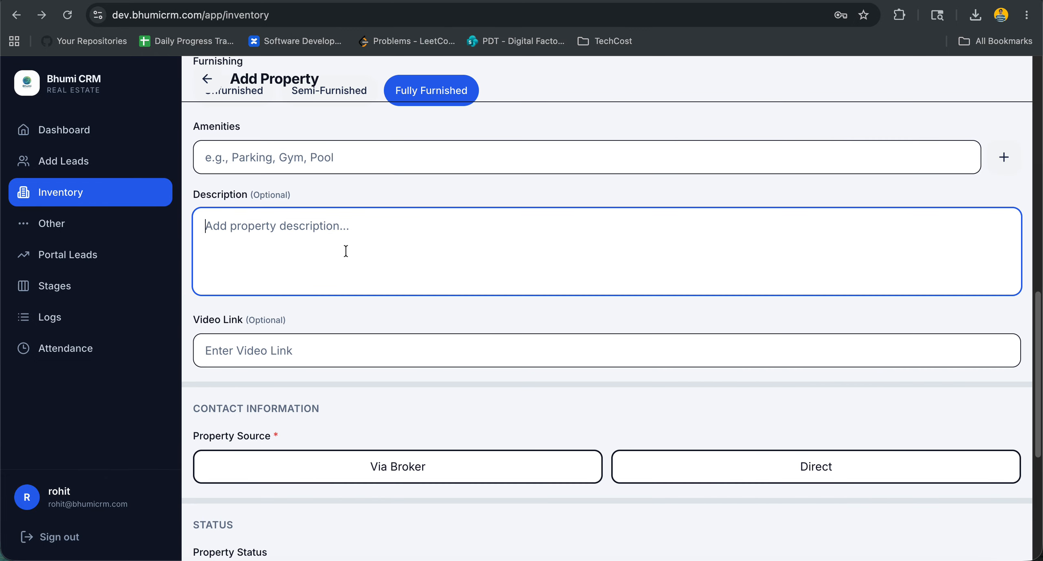
left_click(314, 358)
- Compare the phone number fields for the Via Broker and Direct property sources, ending with Direct selected
scroll(424, 366, "down", 3)
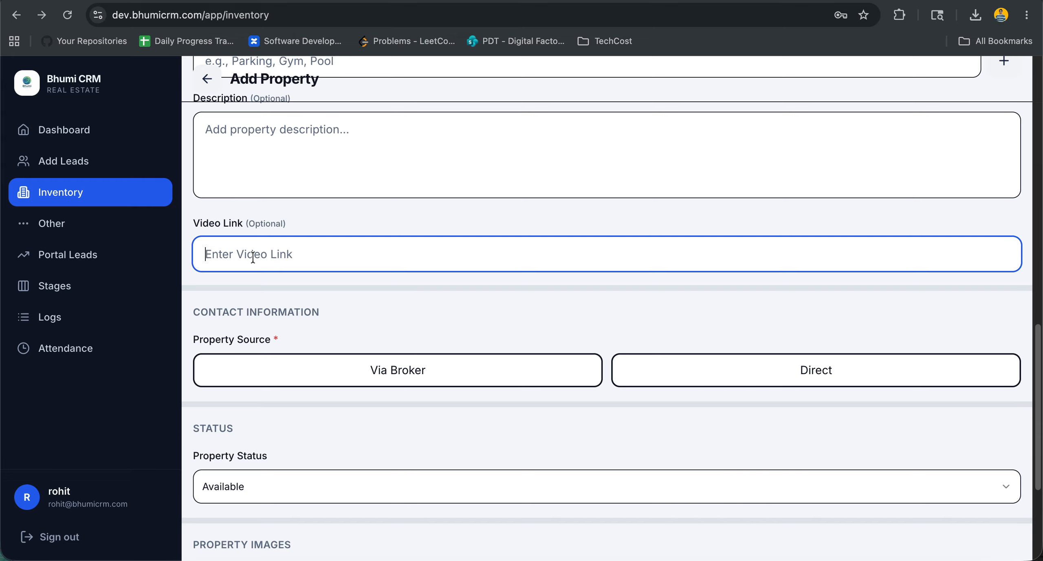
left_click(404, 385)
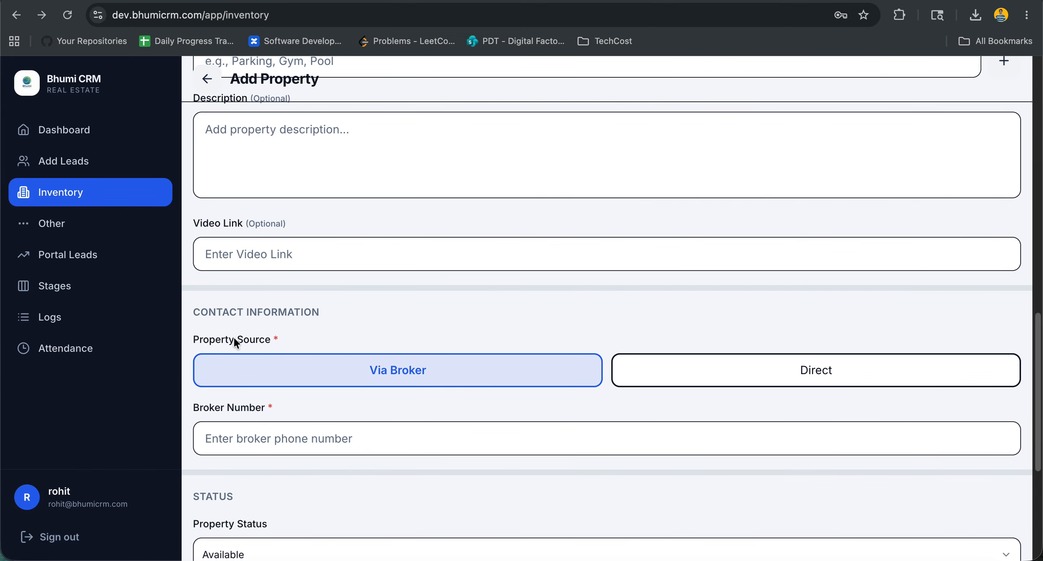
scroll(344, 317, "down", 3)
left_click(778, 278)
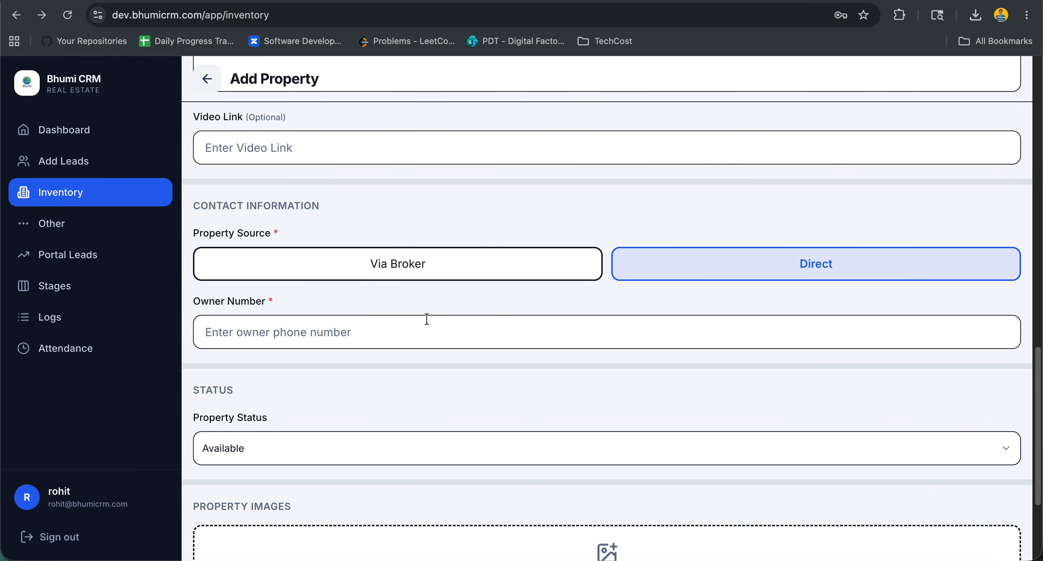
left_click(357, 322)
left_click(517, 275)
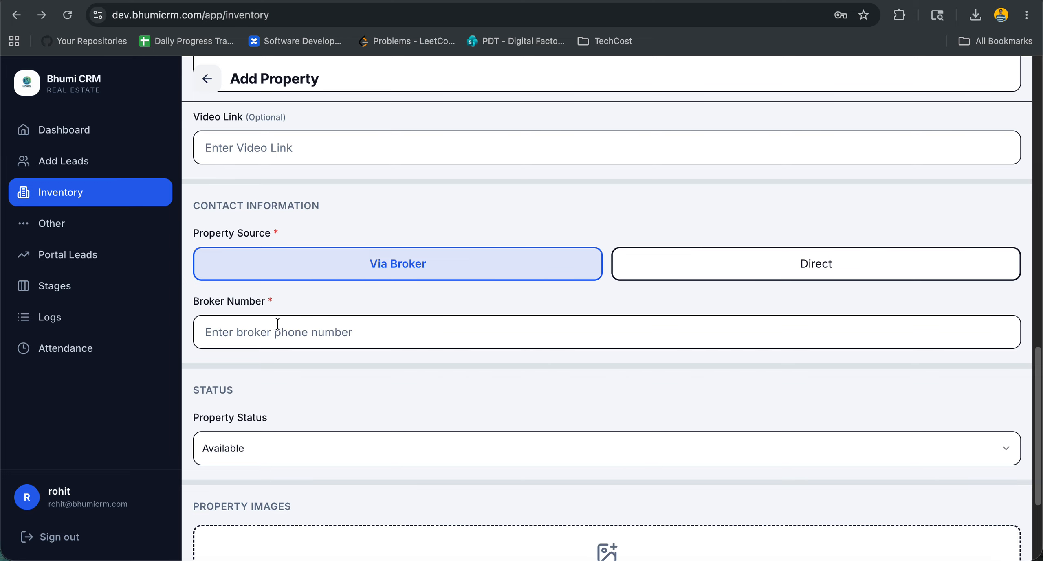
left_click(197, 302)
left_click(675, 267)
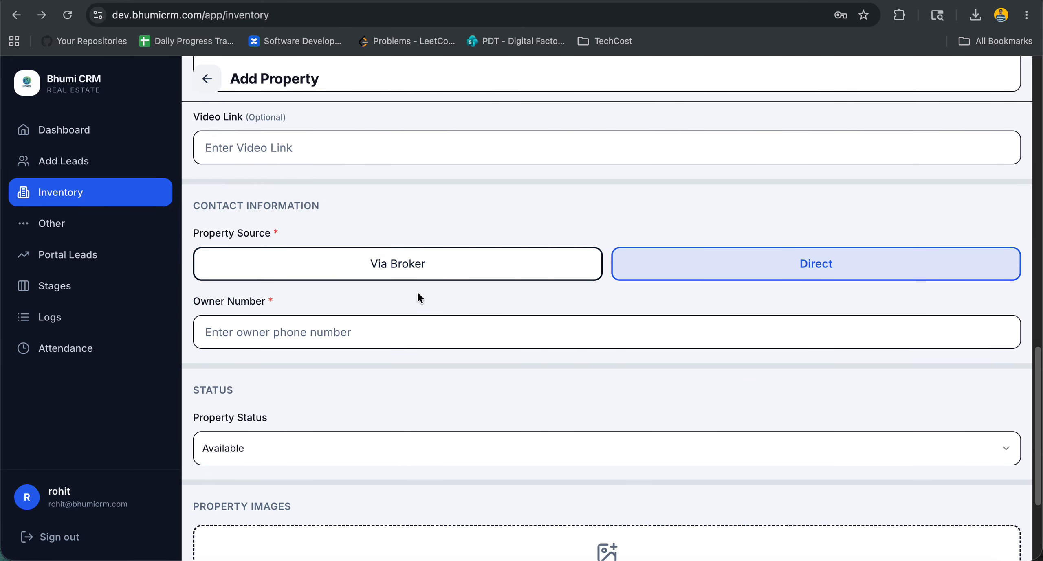
- Switch the property status to Pending and back to Available, and leave the Add Property form without saving
scroll(386, 354, "down", 3)
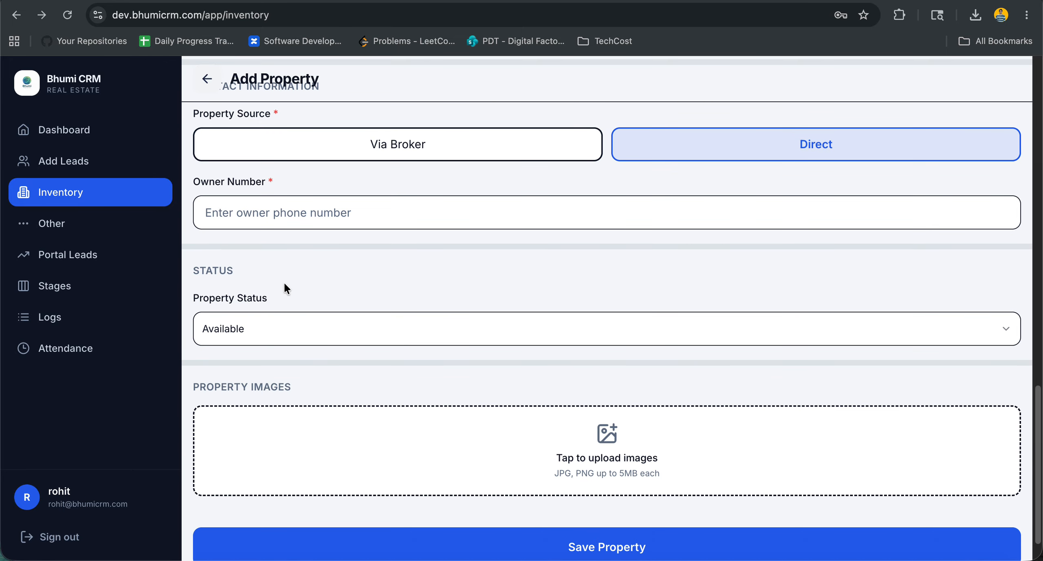
left_click(347, 323)
left_click(297, 395)
left_click(332, 334)
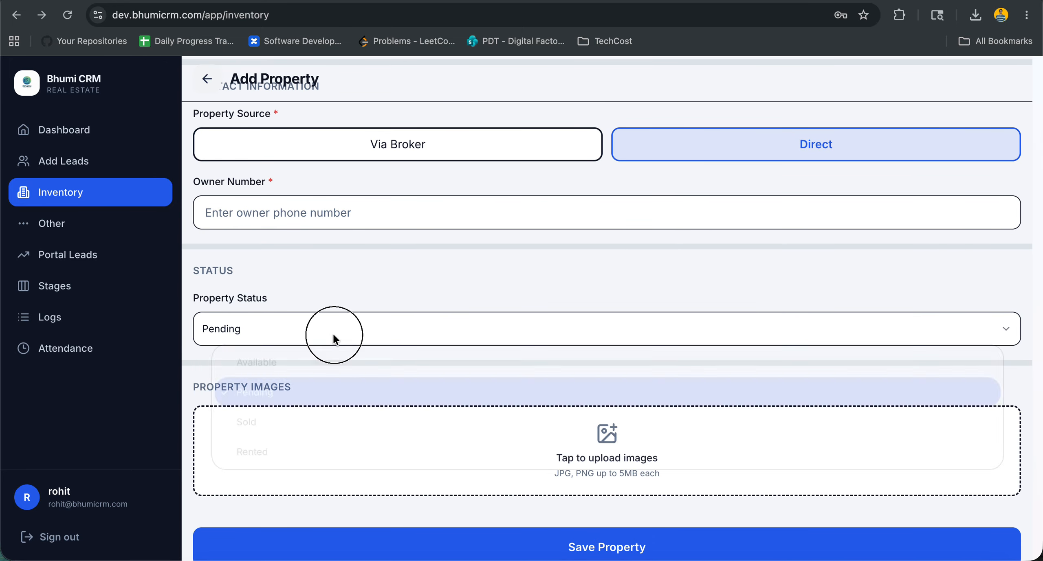
left_click(329, 365)
left_click(352, 337)
left_click(363, 335)
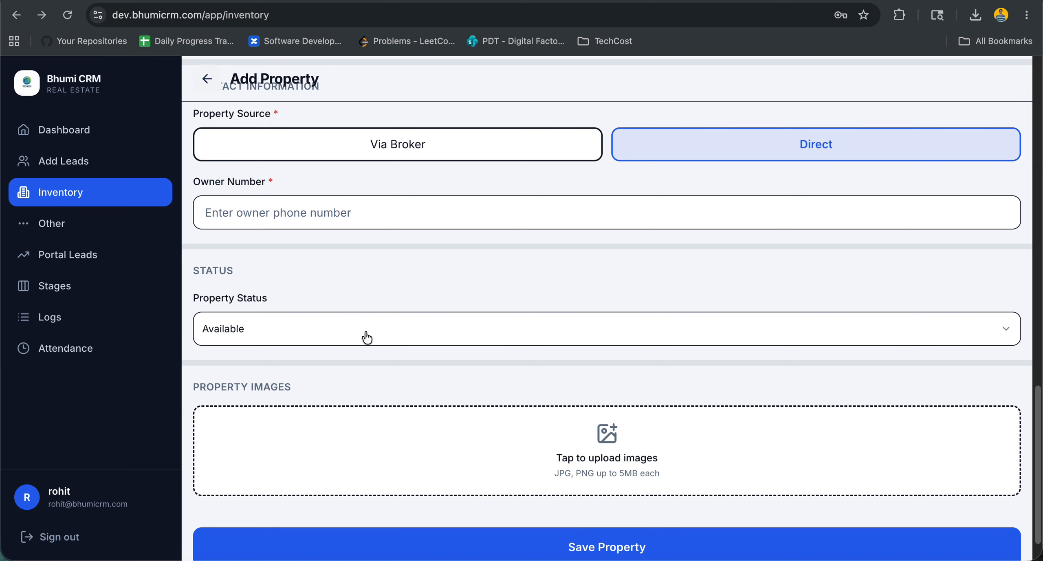
scroll(550, 448, "up", 15)
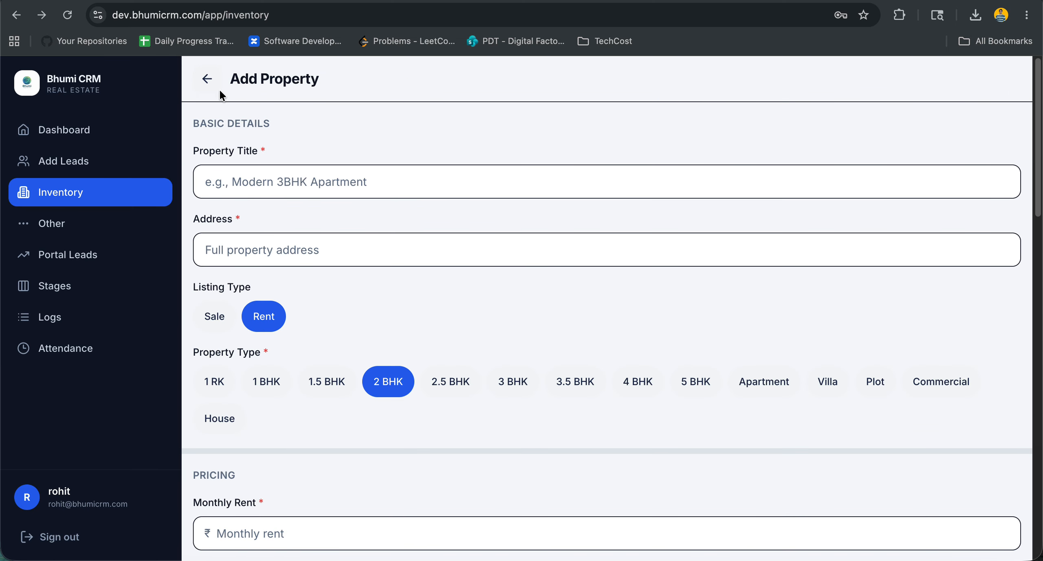
left_click(208, 79)
- Filter the inventory to Rent listings of type 1.5 BHK with the Direct property source
scroll(432, 378, "down", 3)
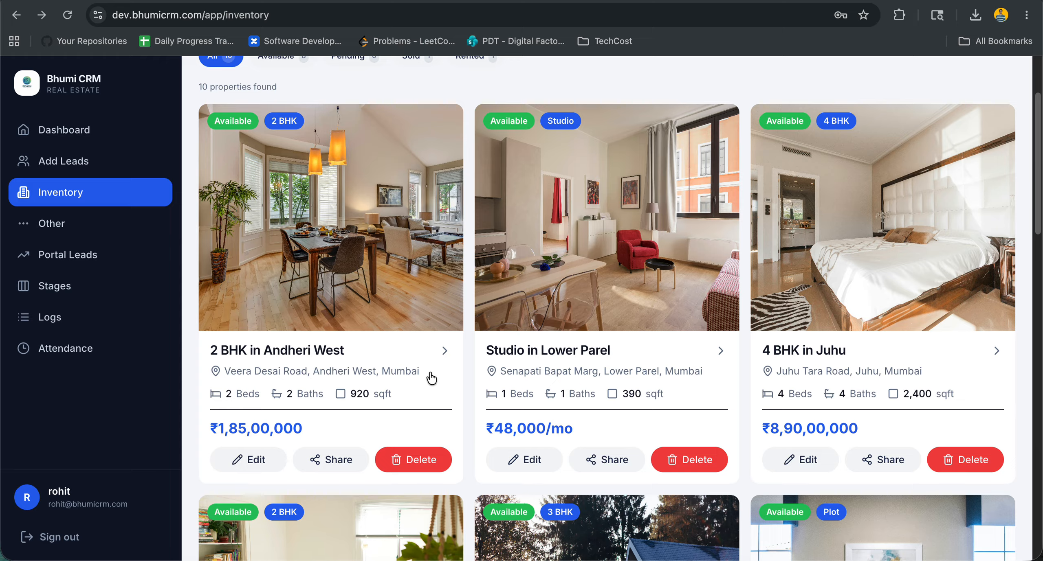
scroll(659, 254, "up", 3)
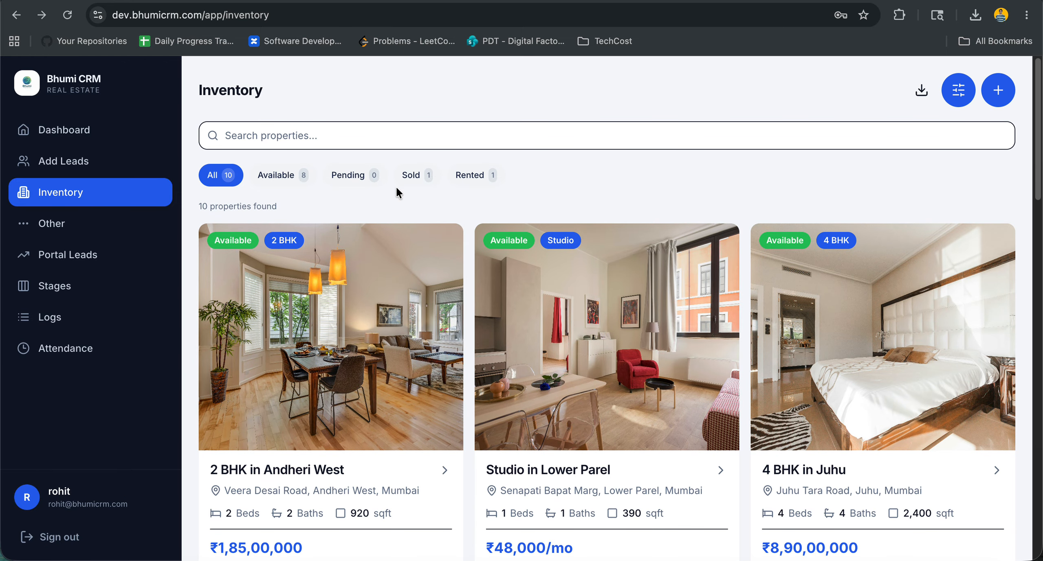
left_click(962, 102)
left_click(87, 216)
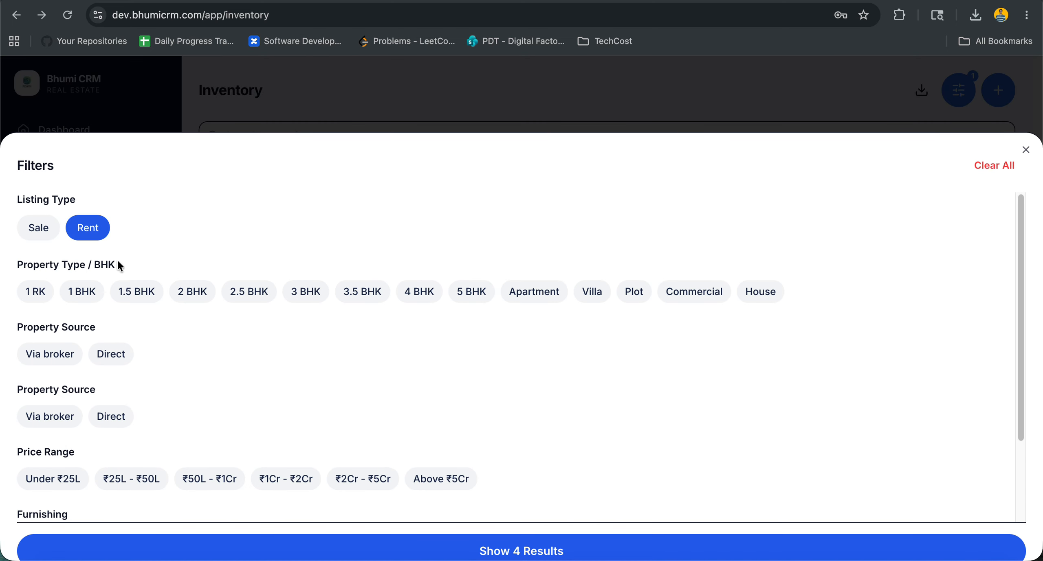
left_click(153, 303)
left_click(122, 354)
scroll(247, 419, "down", 3)
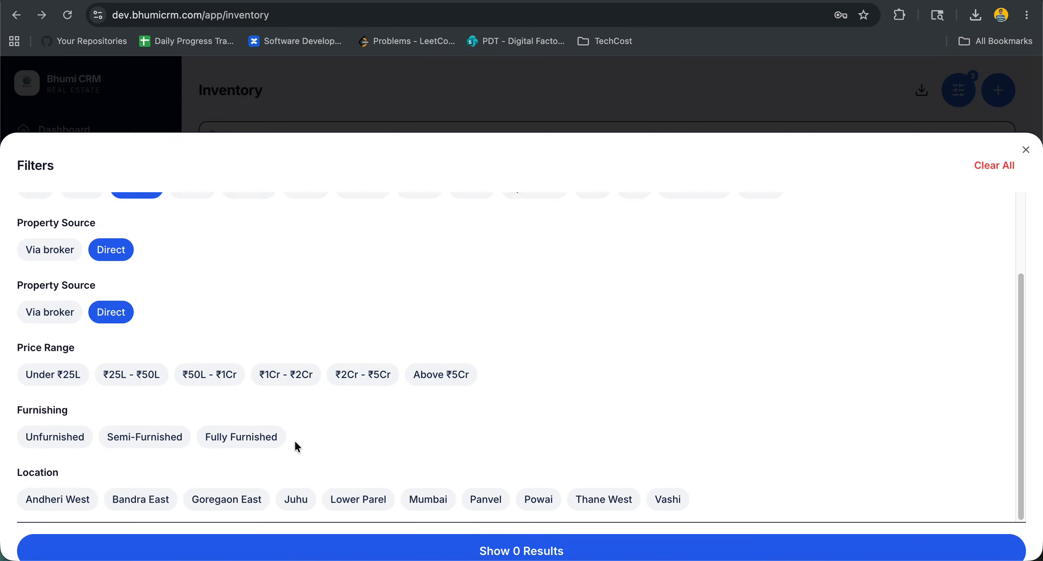
scroll(451, 401, "up", 3)
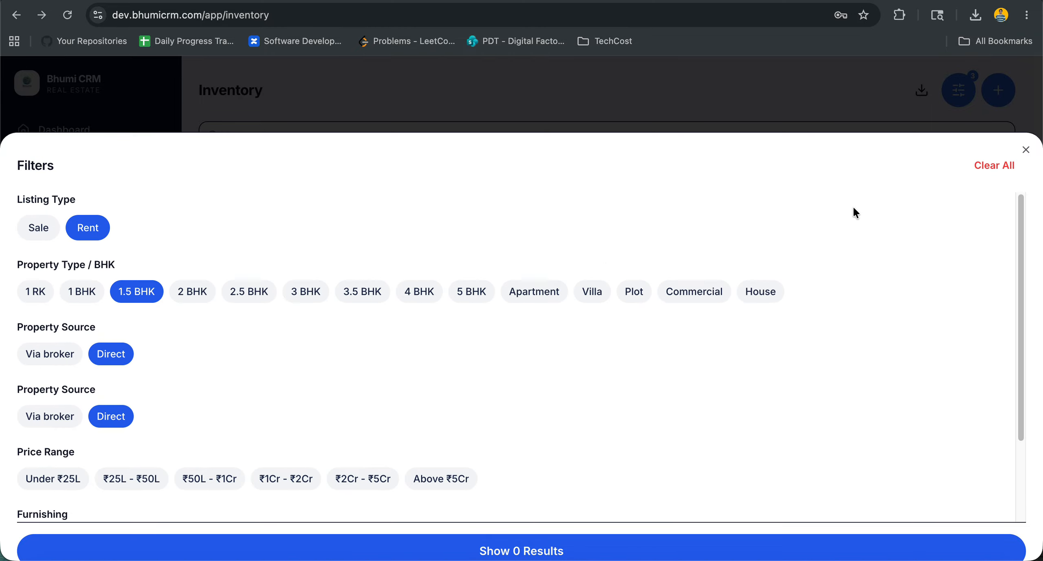
left_click(851, 130)
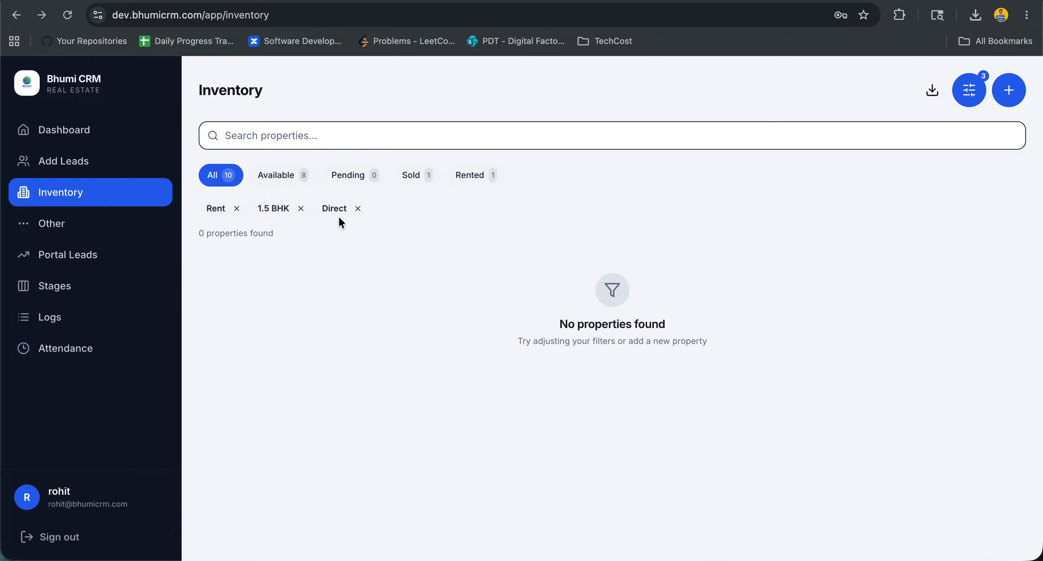
- Remove the Direct, 1.5 BHK and Rent filters from the property inventory
left_click(356, 208)
left_click(301, 209)
left_click(236, 208)
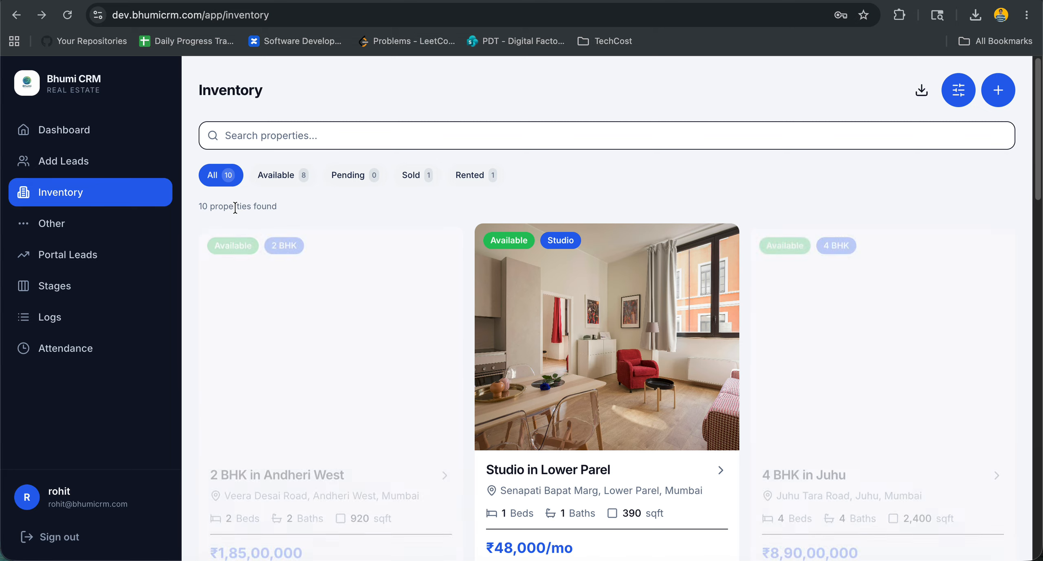
- Open Portal Leads and look over the lead sources, filters and lead cards
left_click(67, 255)
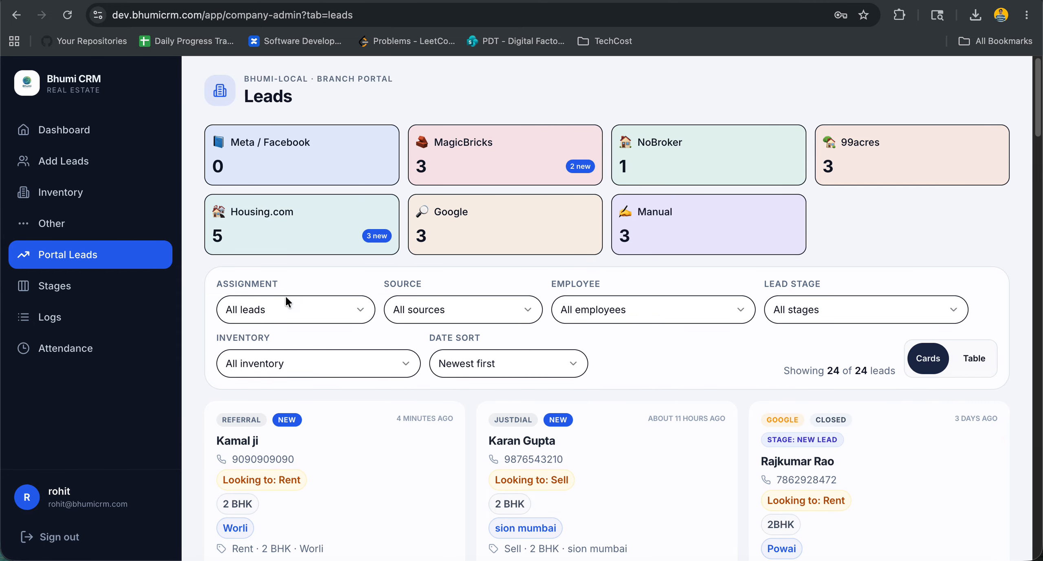
scroll(370, 314, "down", 9)
scroll(387, 326, "up", 8)
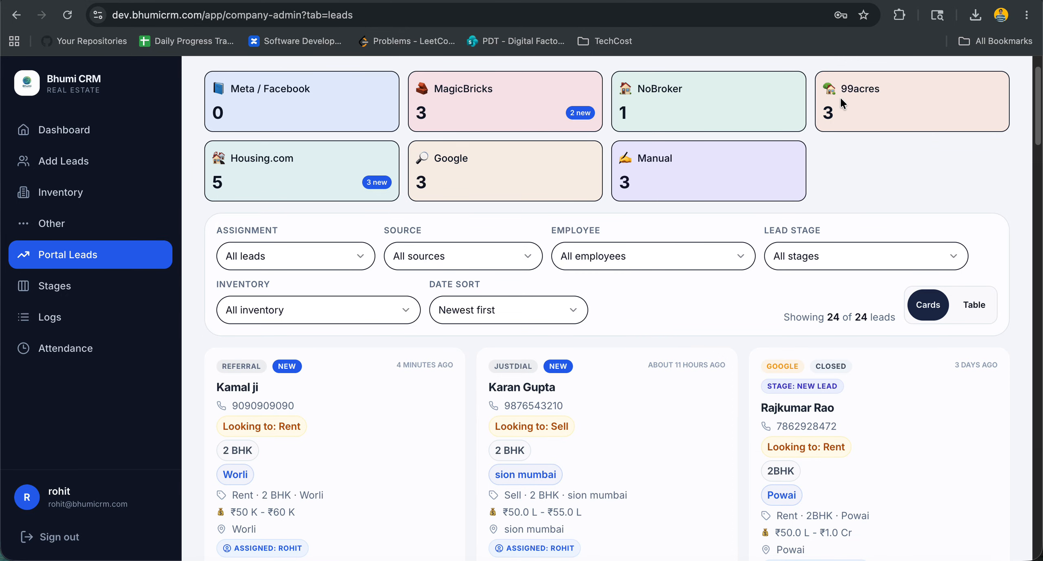
- Open the Add Leads page and look through its lead cards for comparison
left_click(83, 160)
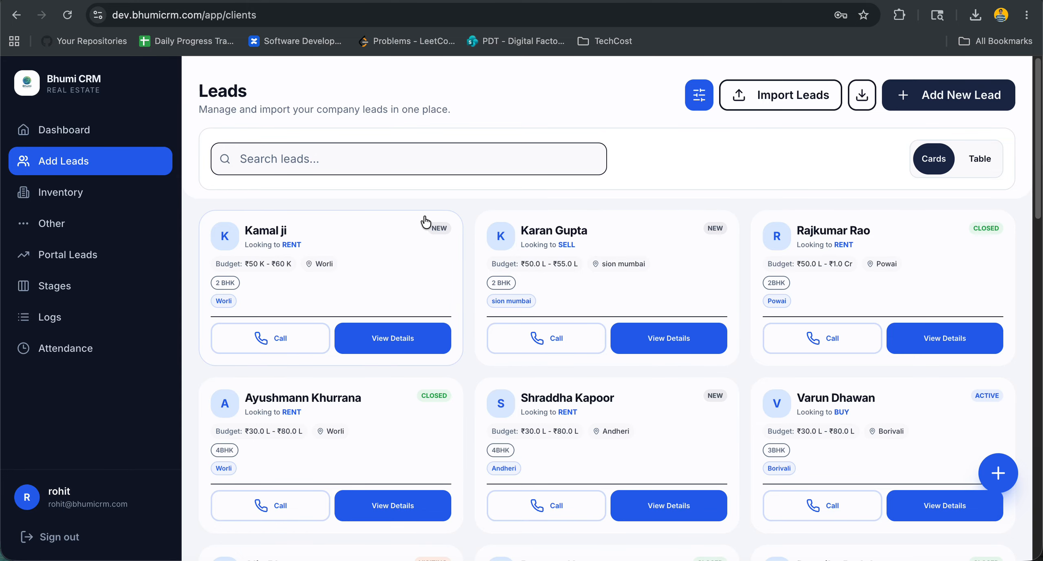
scroll(586, 284, "down", 3)
scroll(587, 282, "up", 3)
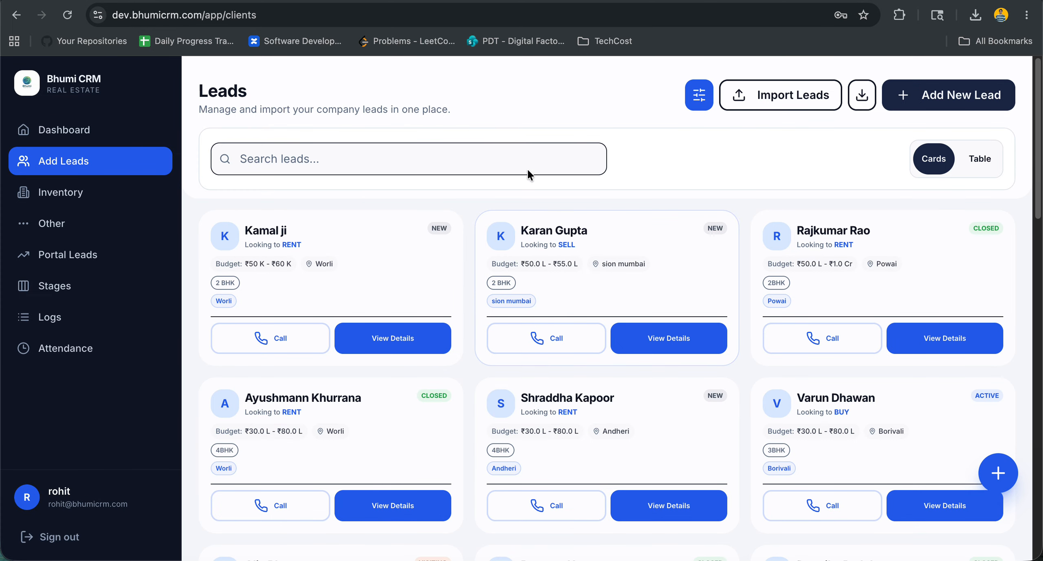
- Return to Portal Leads and review the contact, requirement and assignment details on the lead cards
left_click(98, 257)
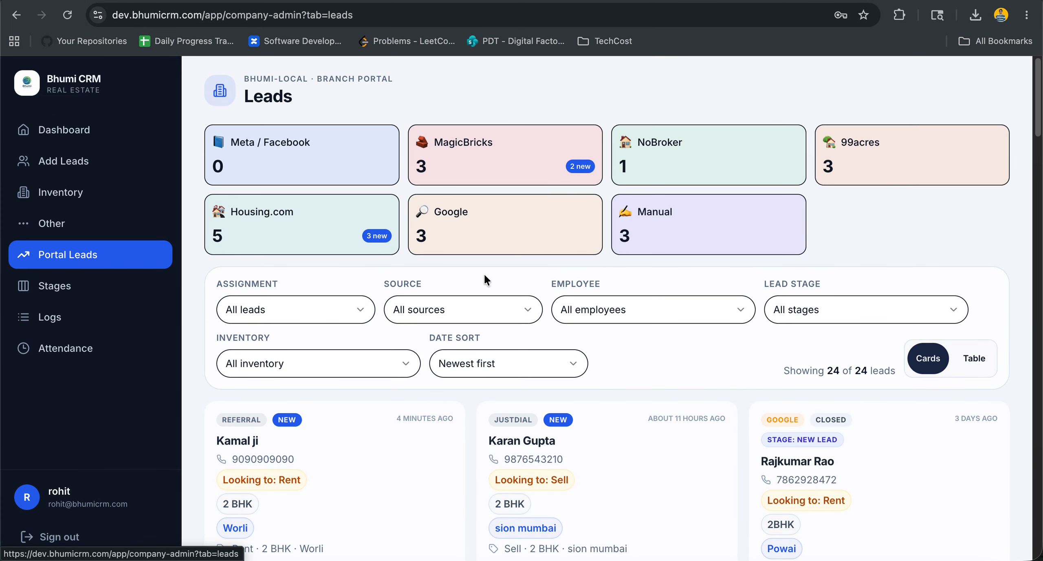
scroll(495, 277, "down", 5)
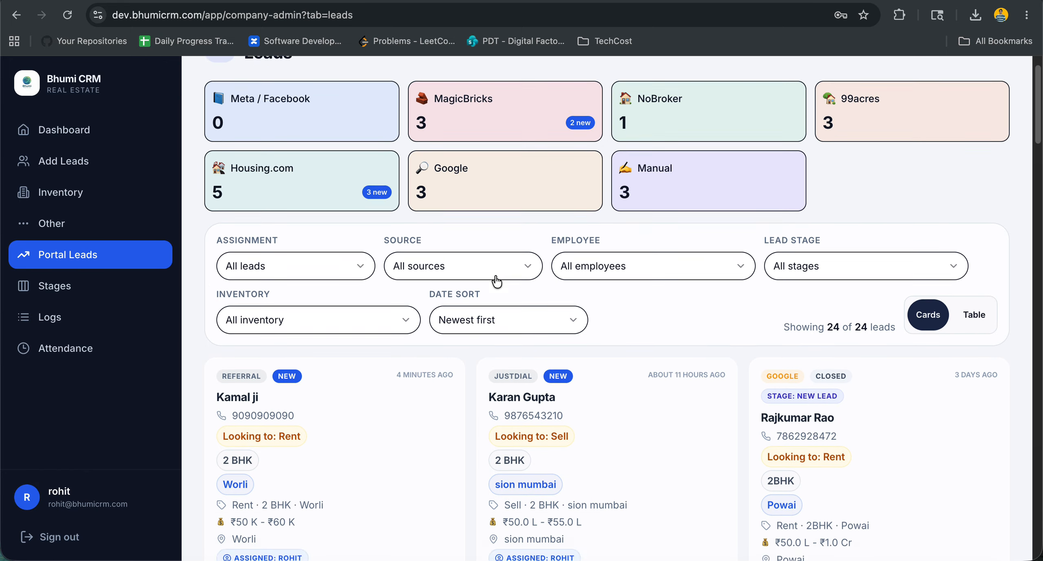
scroll(496, 281, "down", 8)
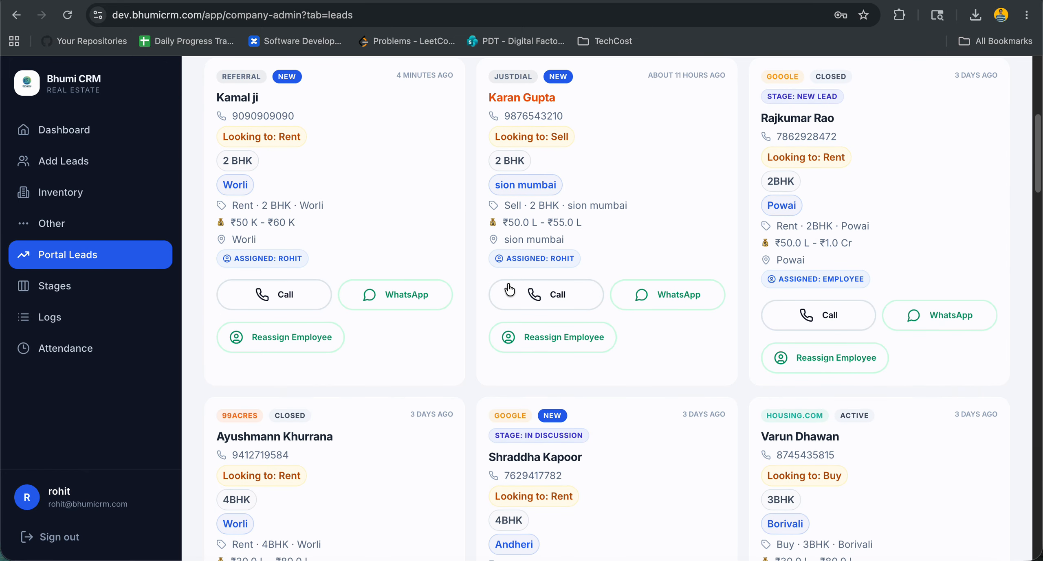
scroll(509, 289, "up", 13)
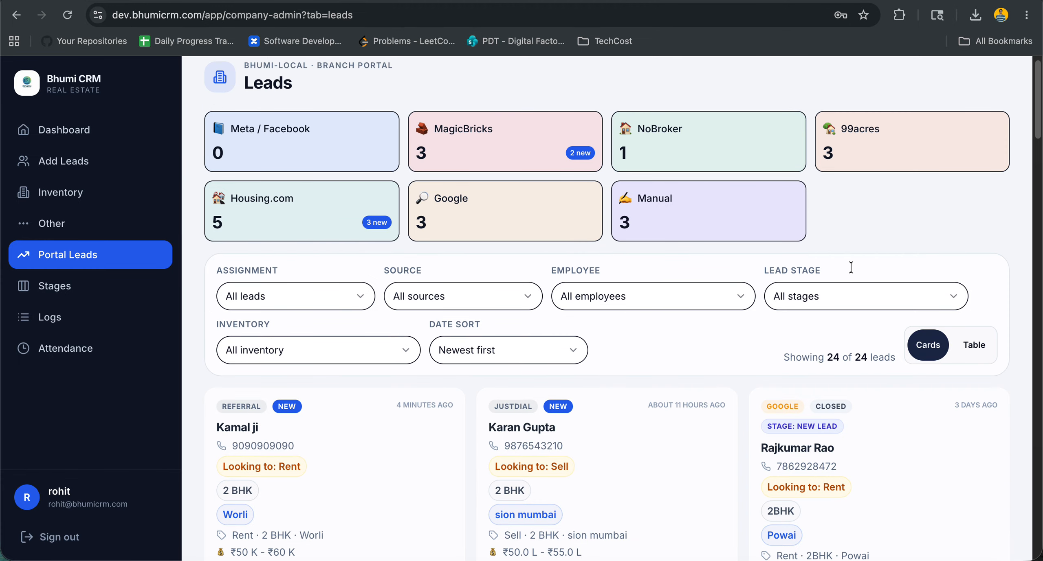
- Show the portal leads as a table and review its rows
left_click(975, 345)
scroll(815, 321, "down", 7)
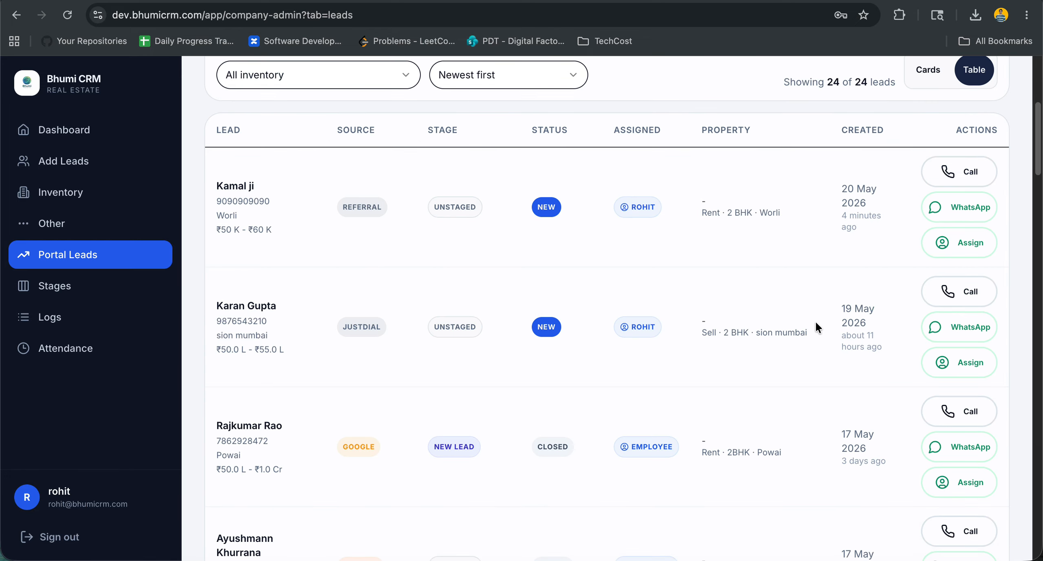
scroll(817, 328, "up", 7)
- Check the assignment filter options without changing them and filter the portal leads by the Housing.com source
left_click(260, 217)
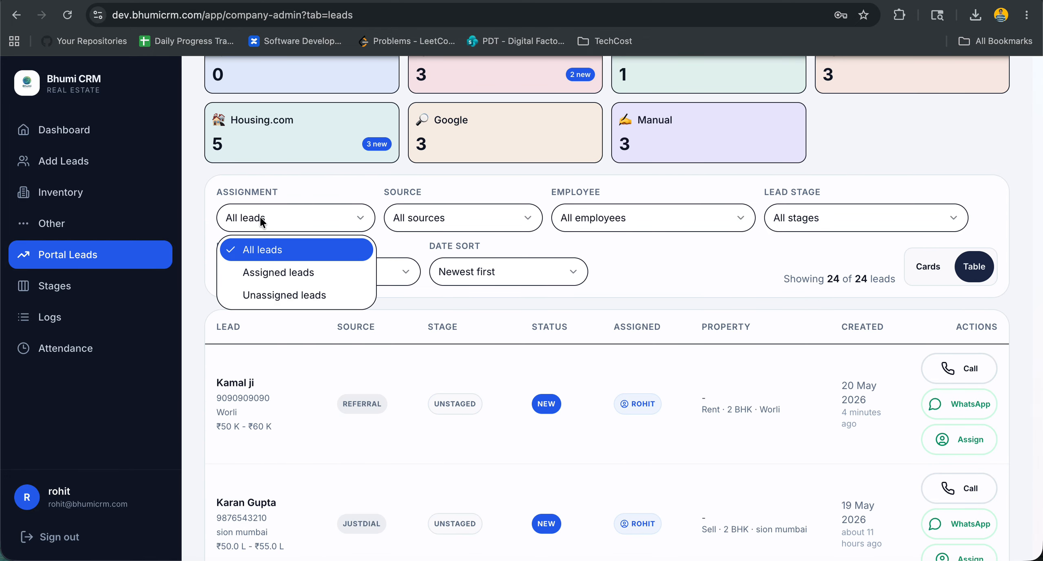
left_click(448, 221)
left_click(459, 269)
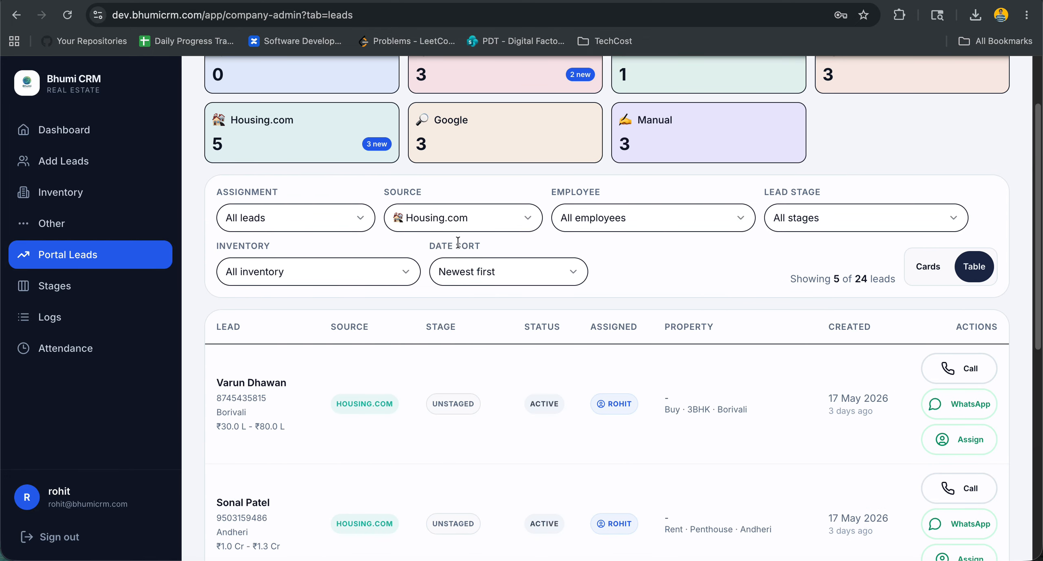
- Set the portal leads' source filter to MagicBricks and review the matching leads
left_click(457, 227)
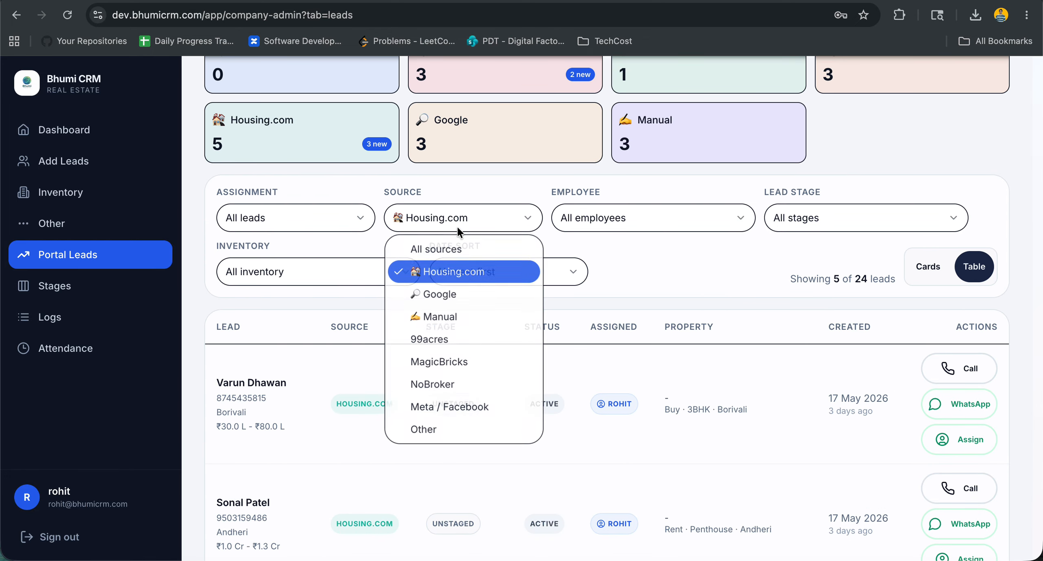
left_click(469, 359)
scroll(503, 354, "down", 2)
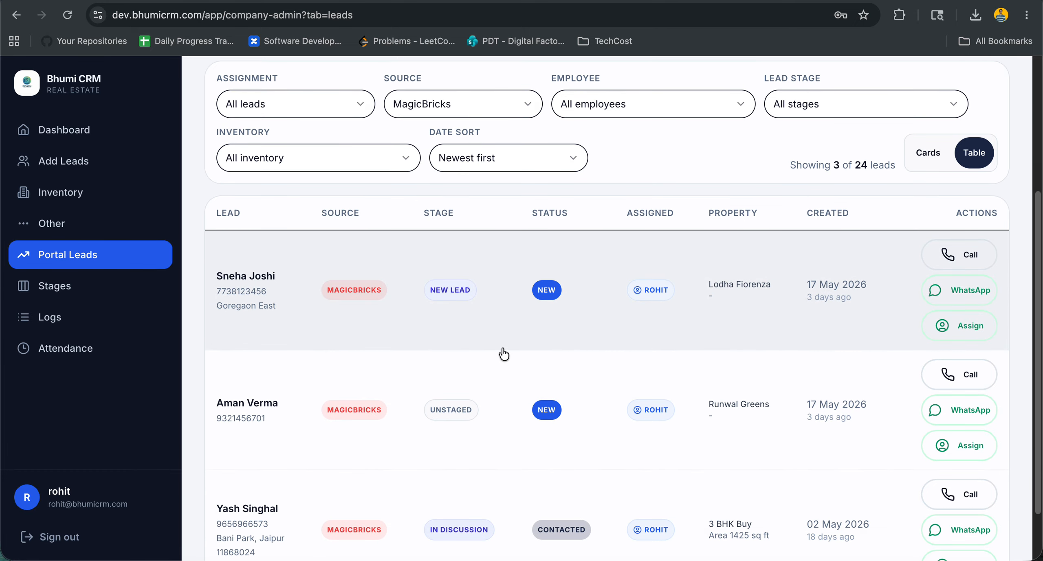
scroll(504, 354, "up", 5)
- Limit the MagicBricks leads to the individual employee listed and show them as cards
left_click(509, 304)
left_click(610, 310)
left_click(611, 312)
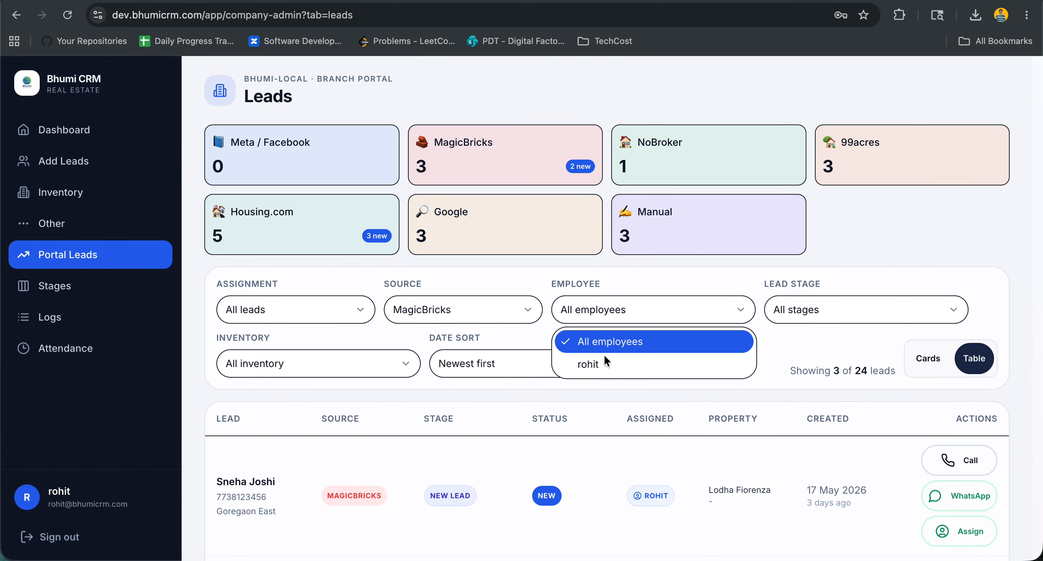
left_click(603, 366)
left_click(925, 359)
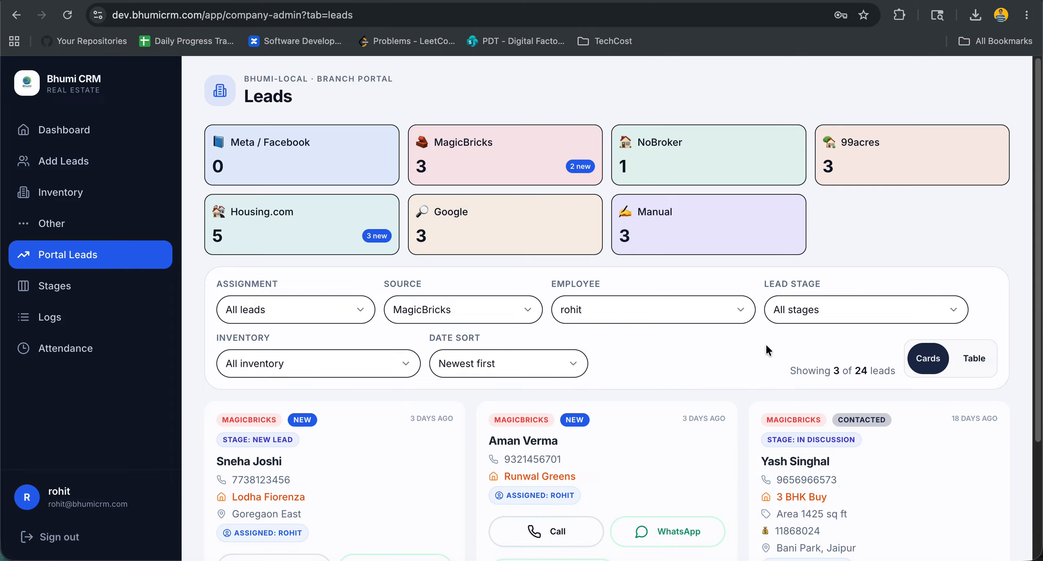
- Switch the employee filter to All employees and back to the individual employee
left_click(635, 312)
left_click(627, 359)
scroll(627, 354, "down", 3)
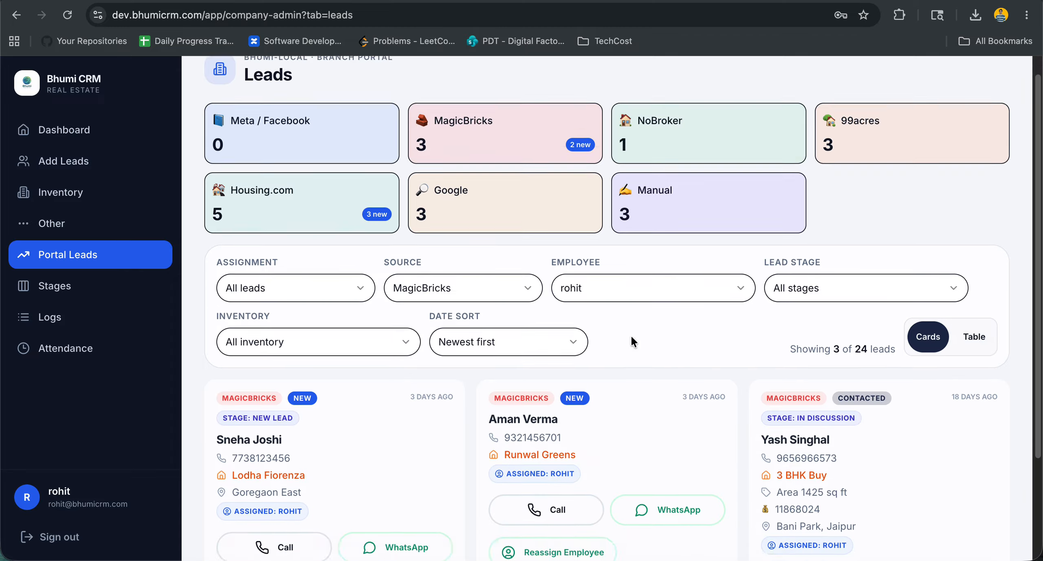
left_click(642, 212)
left_click(638, 224)
left_click(643, 209)
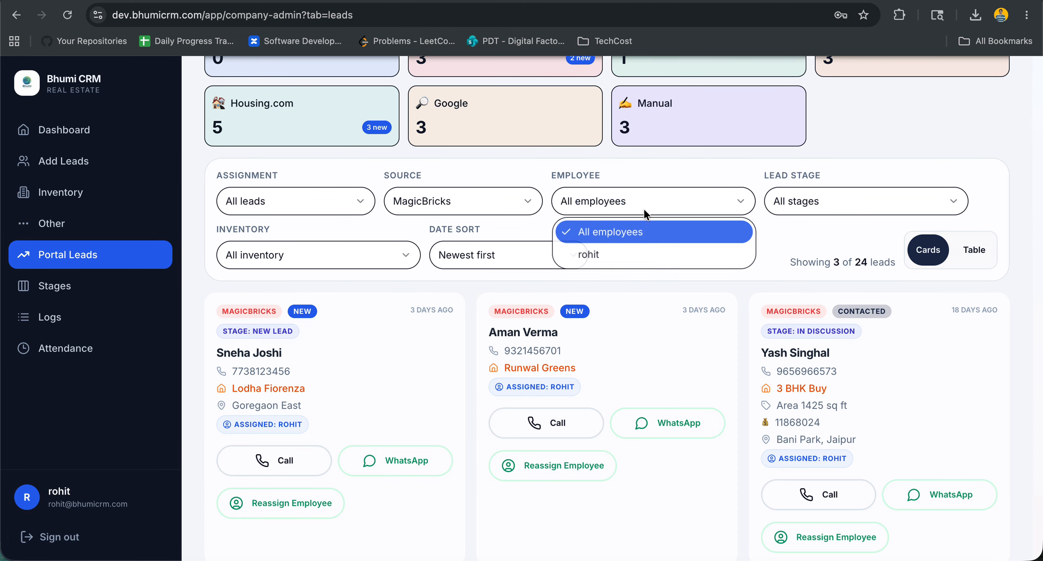
left_click(647, 258)
- Check the lead stage and inventory filter options of the portal leads without changing them
left_click(849, 211)
left_click(847, 207)
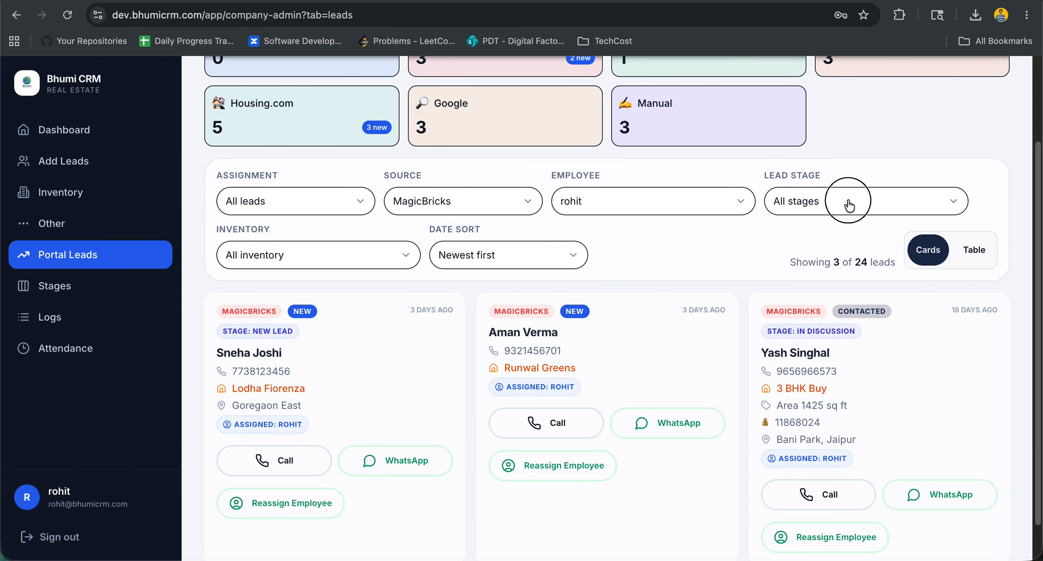
left_click(242, 266)
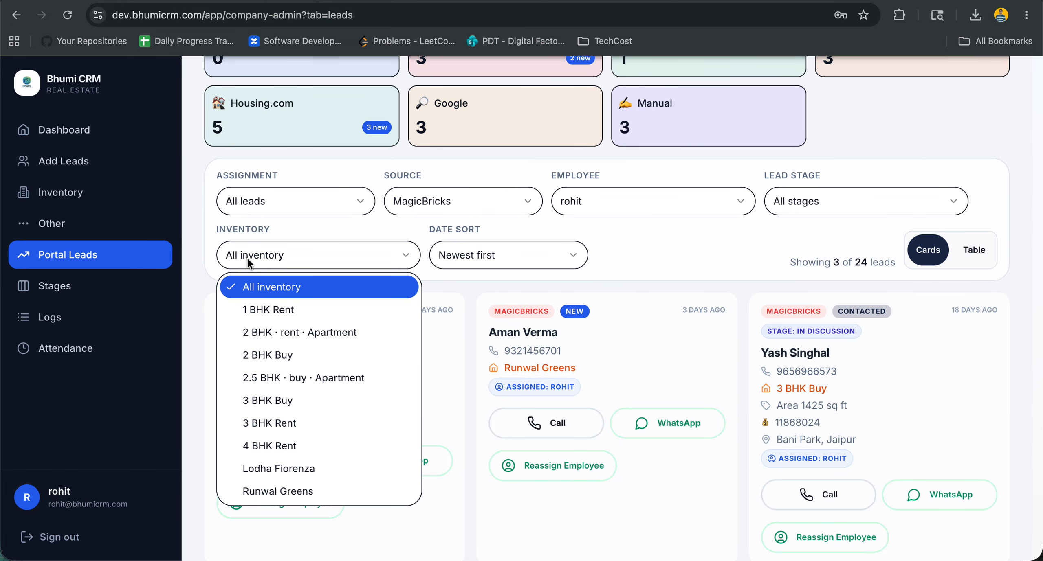
left_click(248, 258)
- Open the Stages board, set its employee filter to All employees, and look across the stage columns
left_click(129, 287)
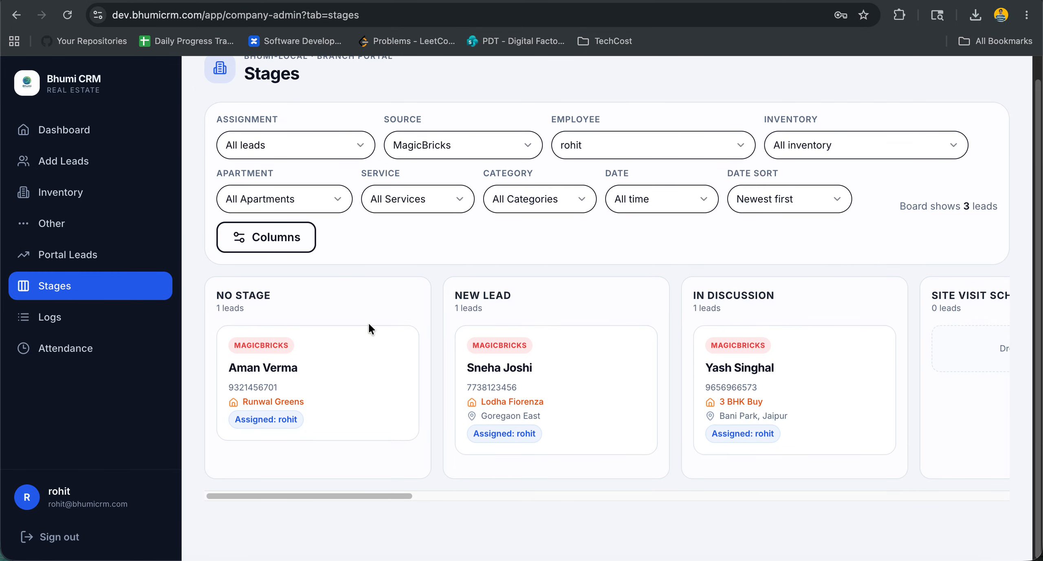
left_click(586, 154)
left_click(589, 174)
scroll(529, 355, "right", 15)
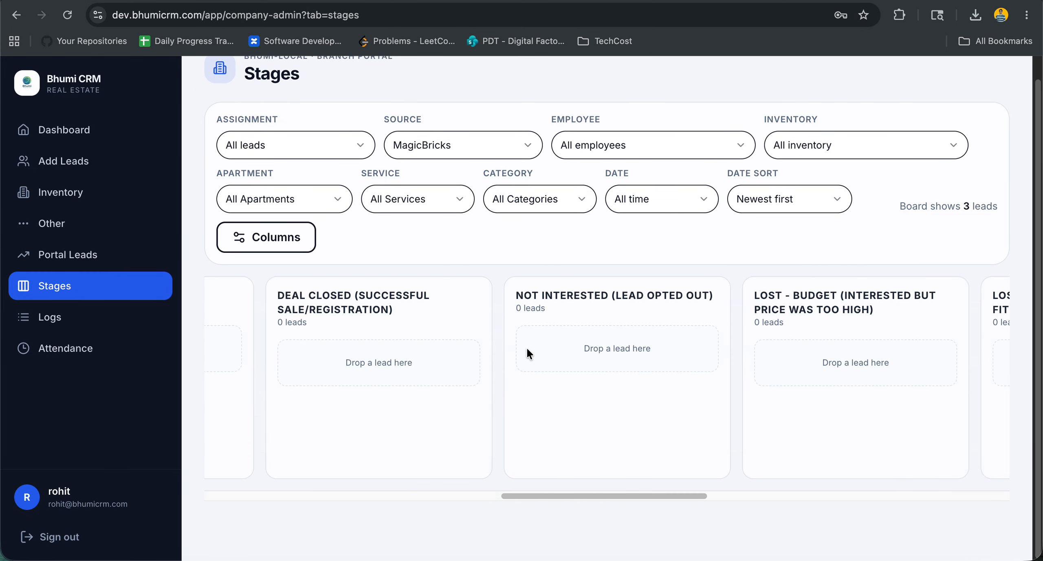
scroll(527, 353, "left", 7)
scroll(526, 347, "left", 5)
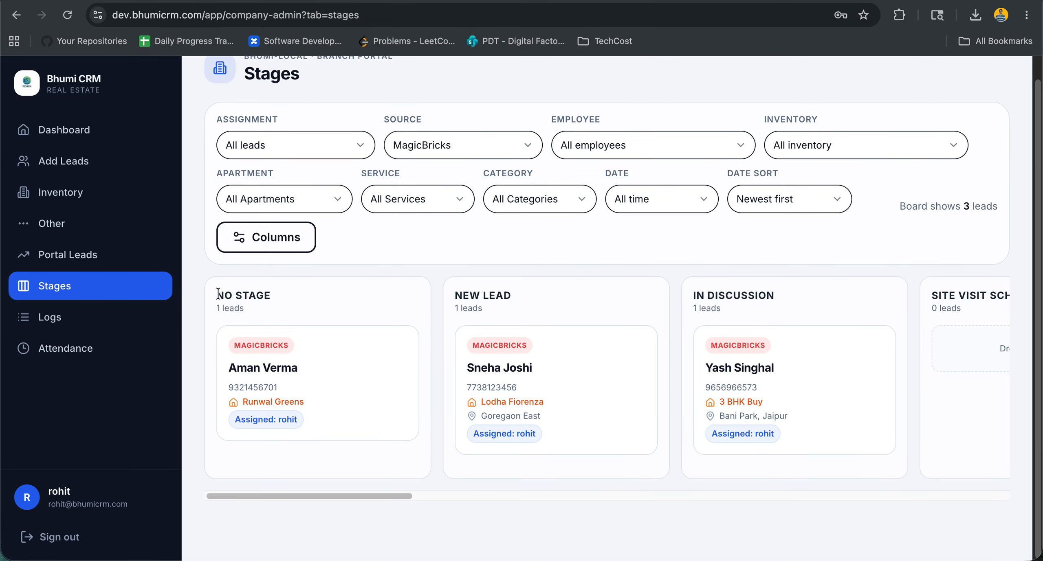
- Highlight the New Lead, In Discussion, Site Visit Scheduled and Site Visit Completed column titles on the board
left_click_drag(457, 300, 525, 298)
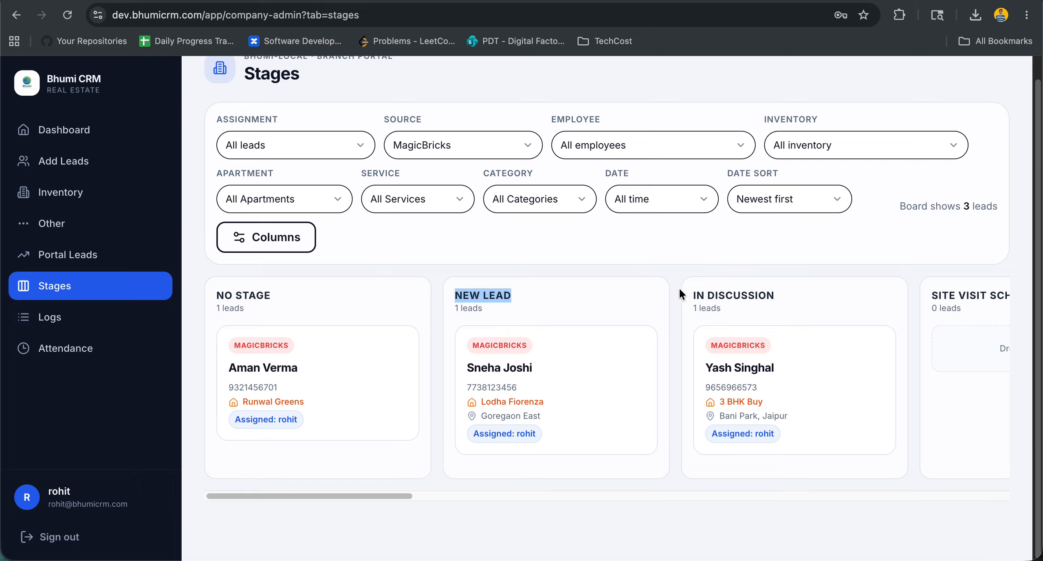
left_click_drag(694, 297, 770, 301)
scroll(761, 298, "right", 8)
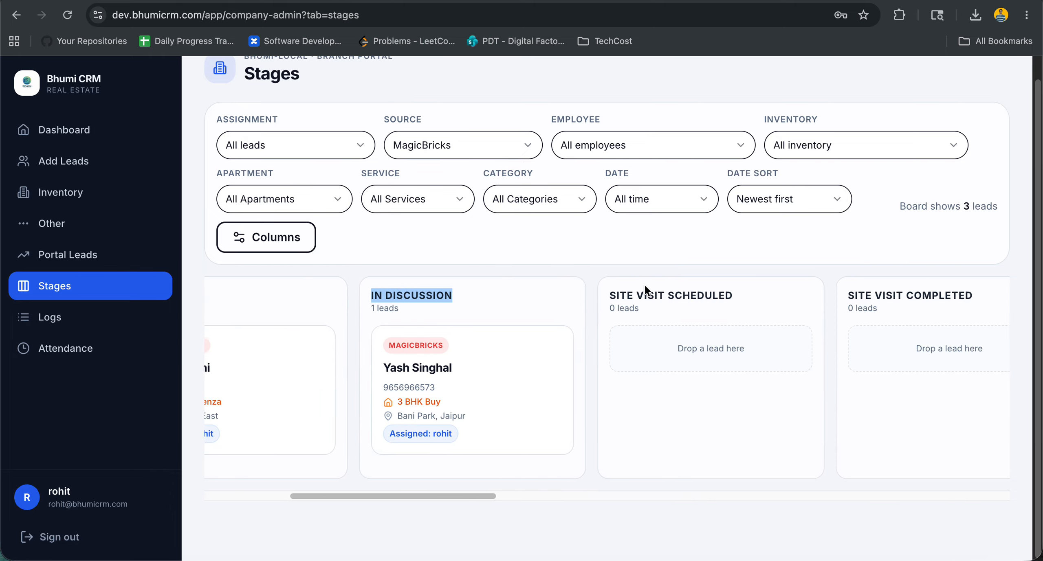
left_click_drag(611, 297, 717, 300)
left_click_drag(832, 295, 956, 296)
- Go through the Deal Closed, Not Interested, Lost - Budget and Lost - Location stage columns, highlighting their titles
scroll(956, 296, "right", 14)
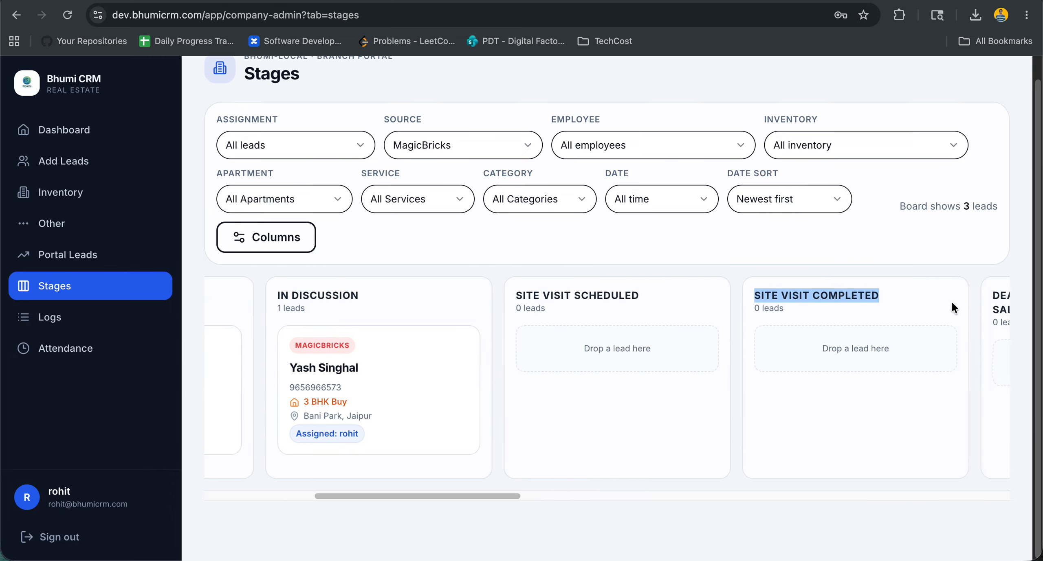
left_click_drag(491, 295, 608, 313)
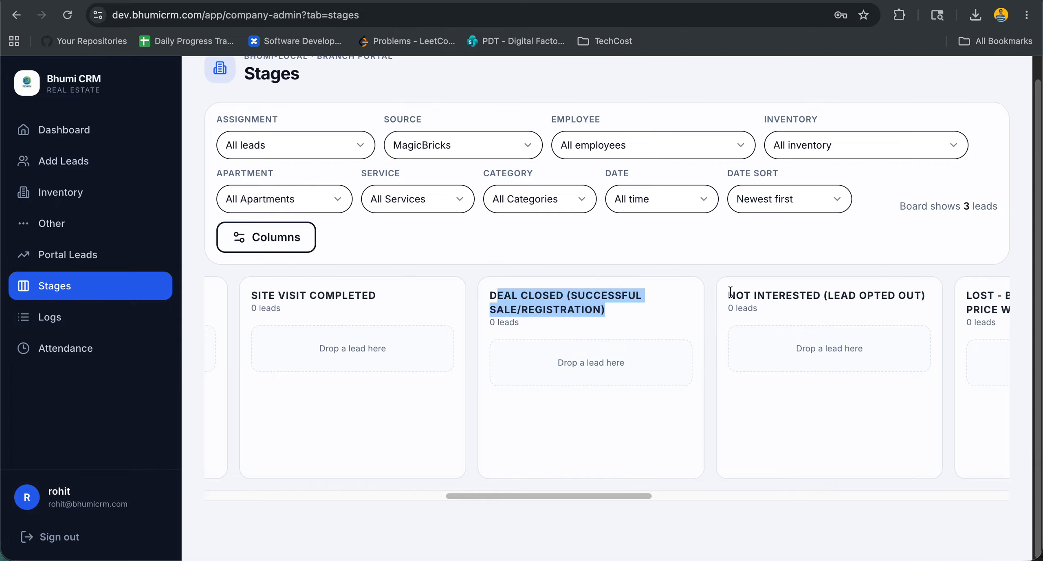
left_click_drag(728, 295, 874, 297)
scroll(854, 298, "right", 2)
scroll(853, 297, "right", 2)
left_click_drag(785, 296, 888, 310)
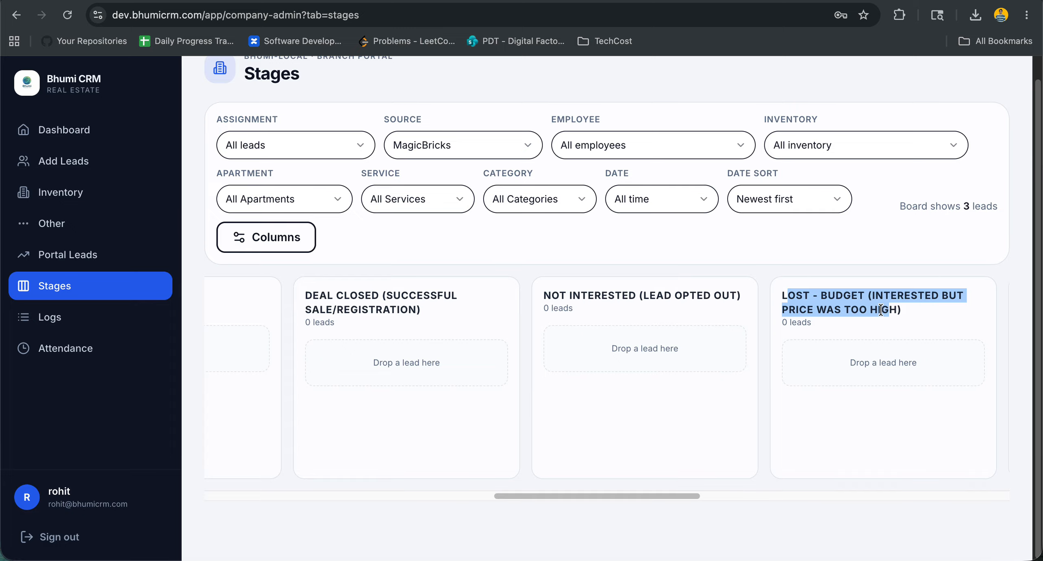
scroll(752, 293, "right", 13)
left_click_drag(475, 296, 579, 322)
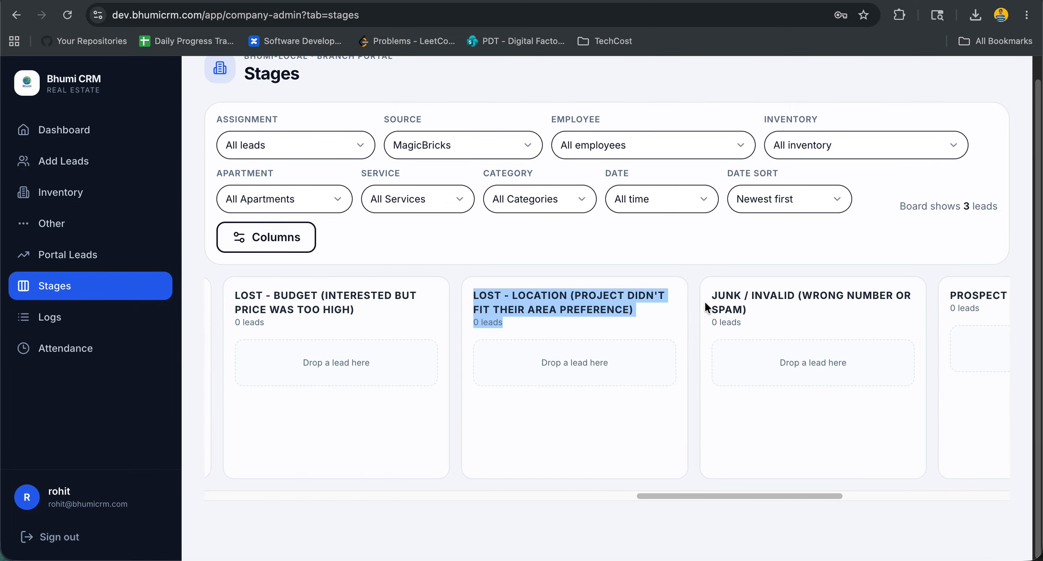
- Highlight the Junk / Invalid stage title, look through the remaining stage columns, and go back to the first column
left_click_drag(706, 307, 768, 310)
scroll(807, 309, "right", 10)
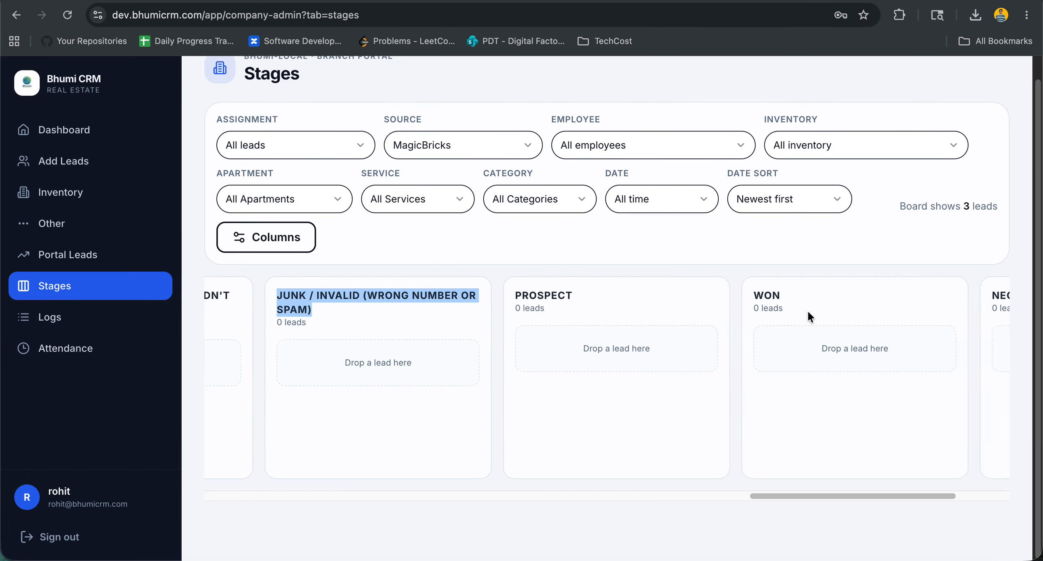
scroll(806, 310, "right", 6)
scroll(807, 309, "left", 20)
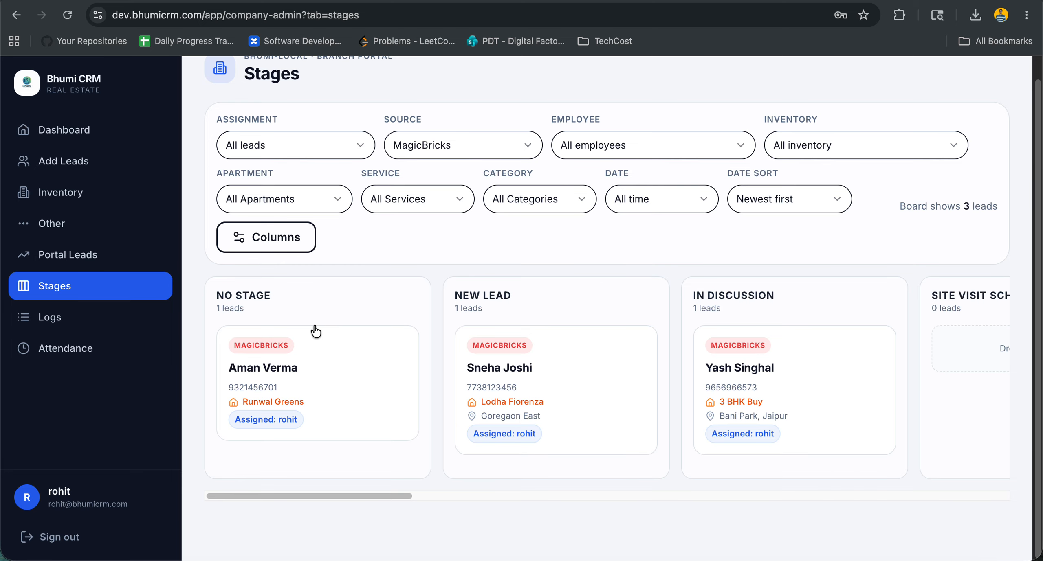
- View the details of the MagicBricks lead in the No Stage column and return to the Stages board
left_click(320, 354)
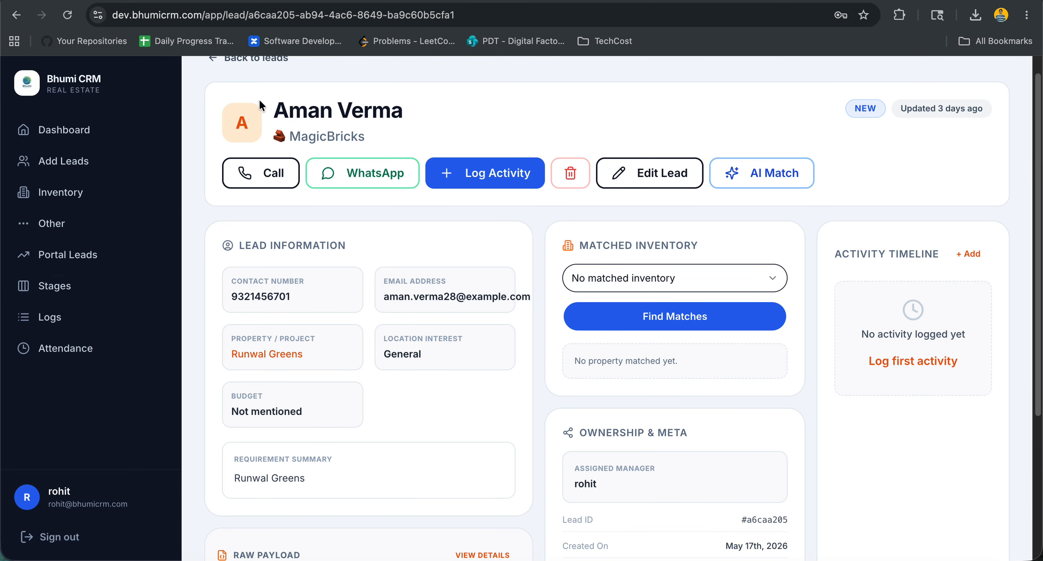
scroll(259, 99, "up", 1)
left_click(247, 81)
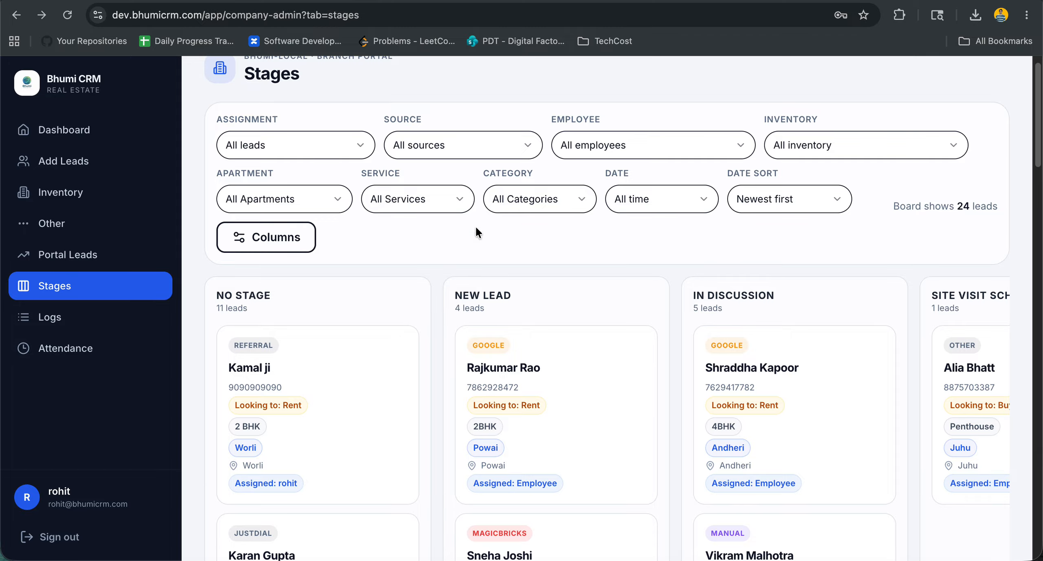
- Filter the Stages board to the signed-in employee's leads from the MagicBricks source
left_click(615, 145)
left_click(608, 200)
left_click(475, 150)
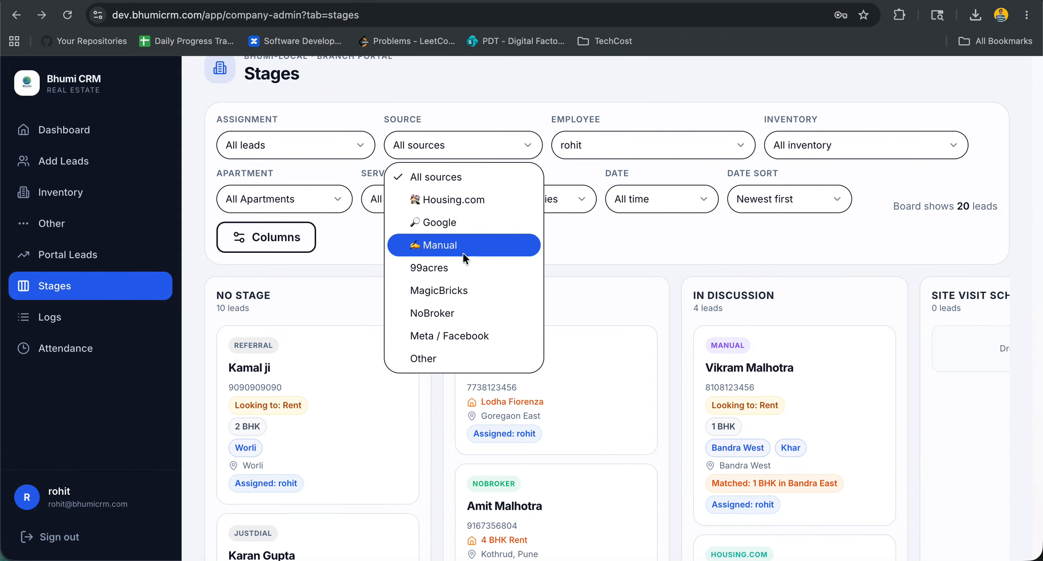
left_click(461, 290)
- Move the Runwal Greens lead from the No Stage column to New Lead
left_click_drag(363, 339, 562, 499)
left_click_drag(417, 415, 643, 405)
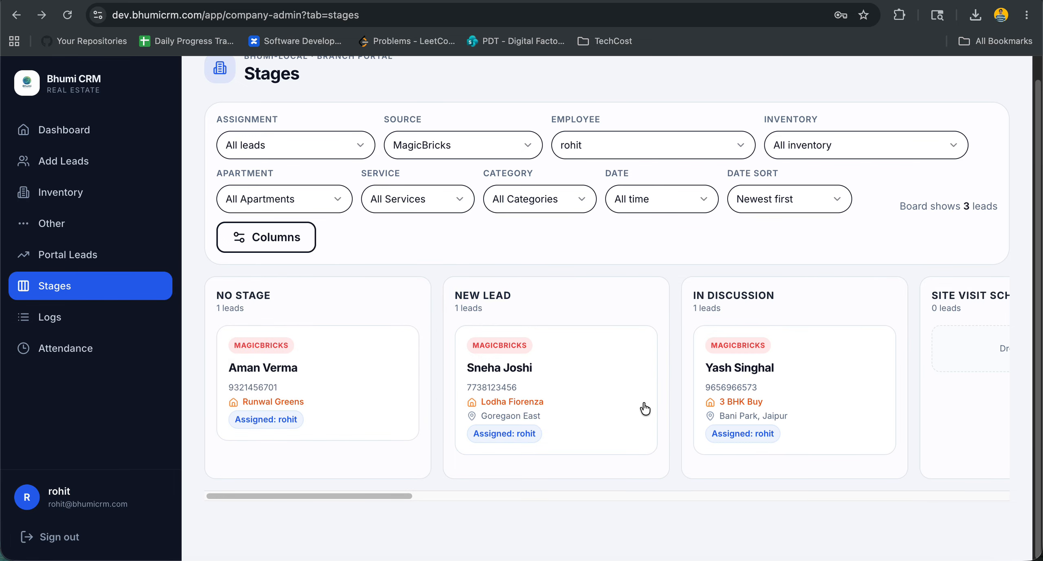
scroll(635, 401, "down", 3)
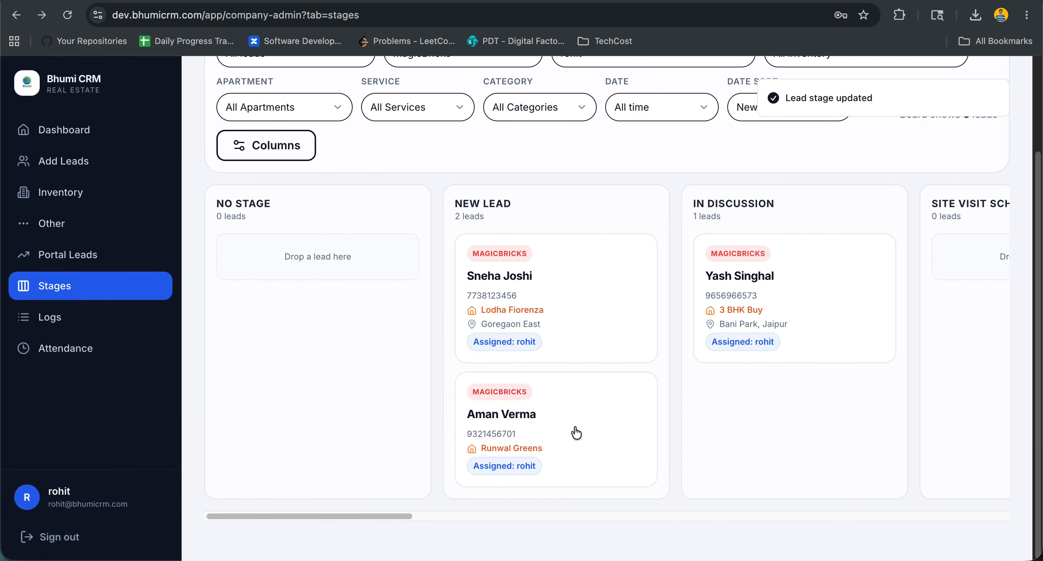
- Open the Runwal Greens lead and fill in a Phone Call activity with a duration of 2 minutes and a Positive outcome
left_click(575, 433)
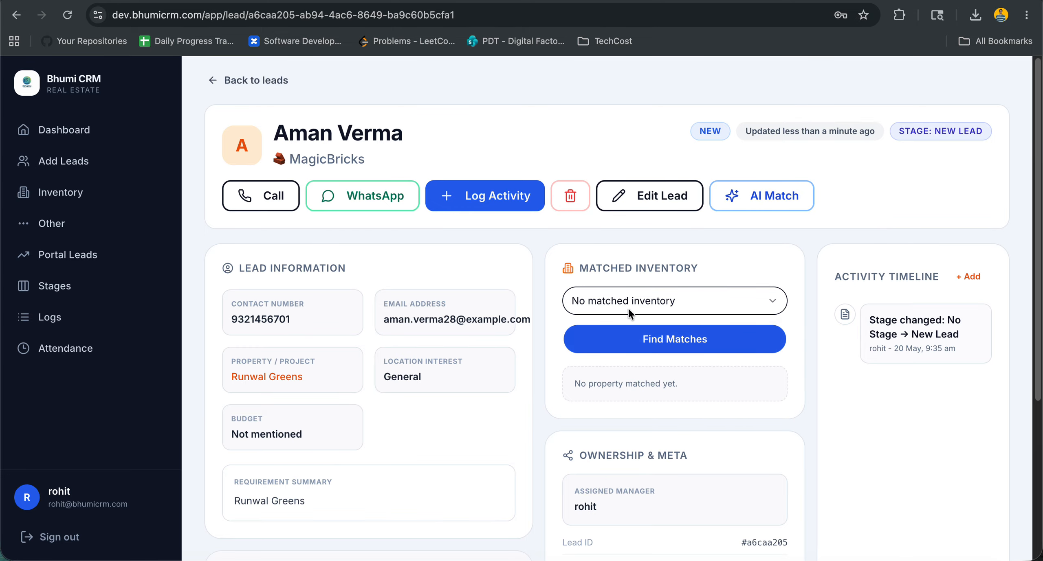
left_click(475, 195)
left_click(423, 165)
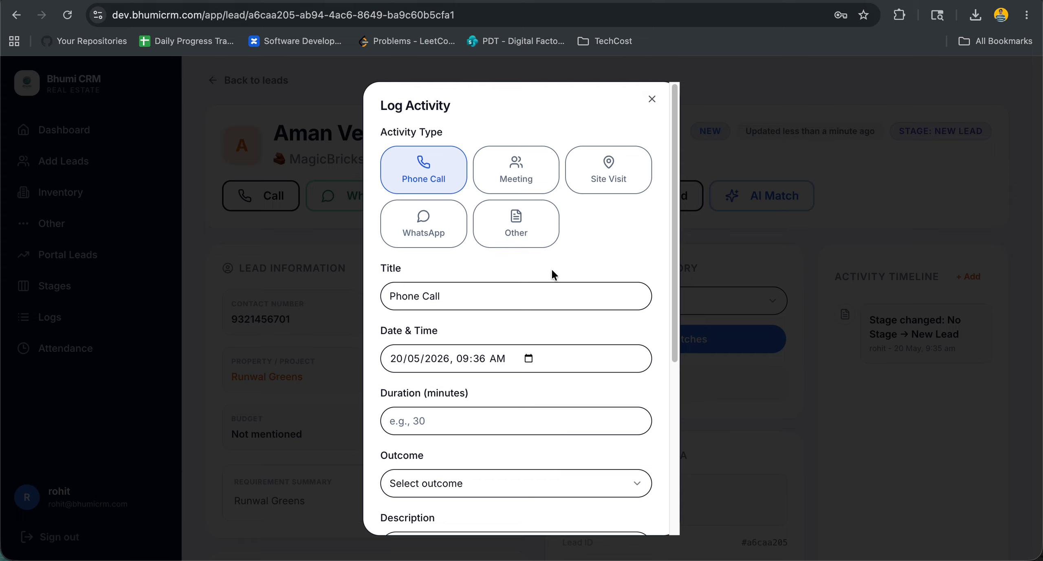
scroll(509, 377, "down", 1)
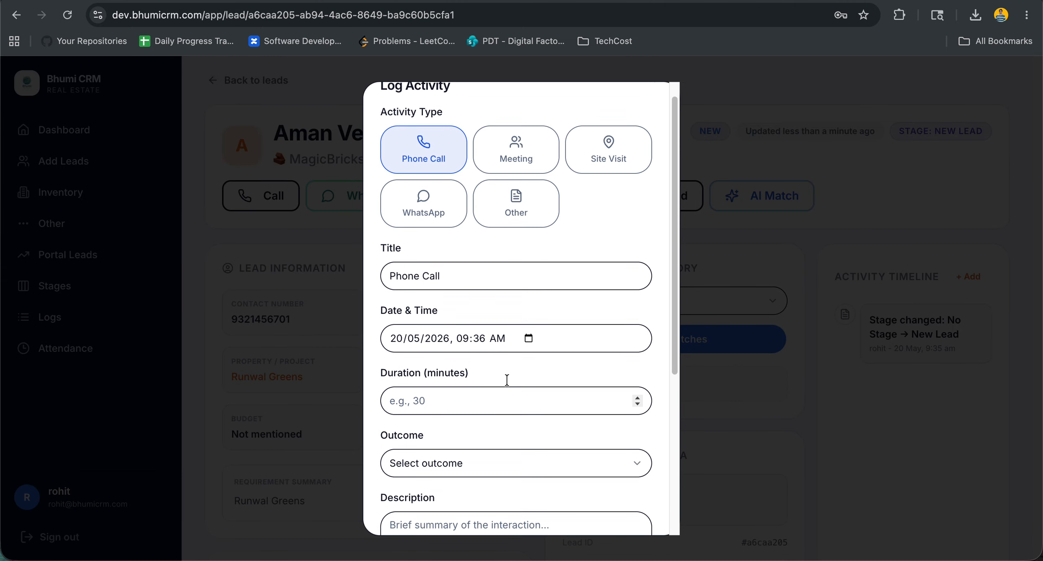
left_click(474, 403)
type("5")
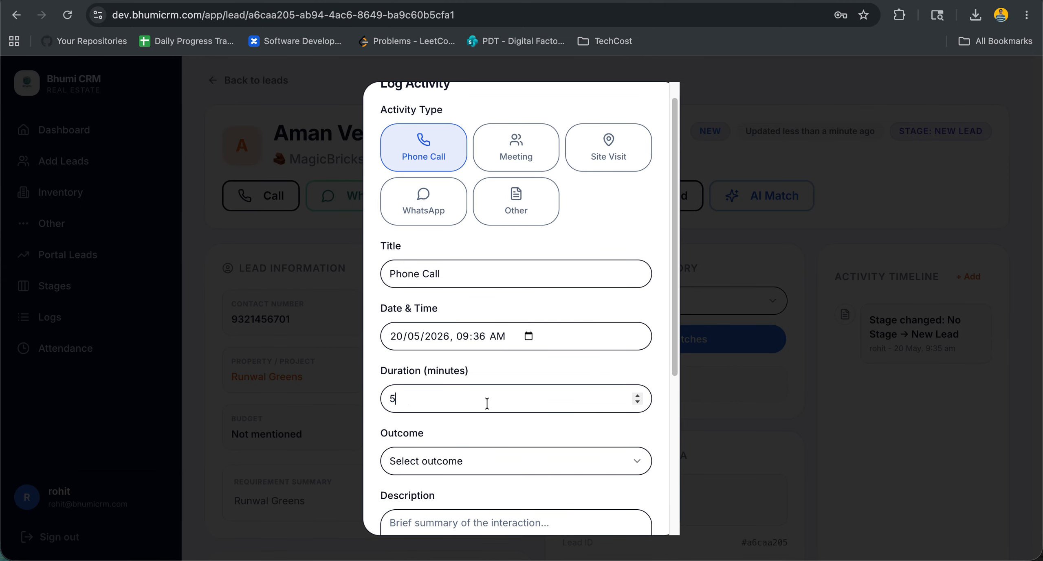
left_click(471, 451)
left_click(464, 362)
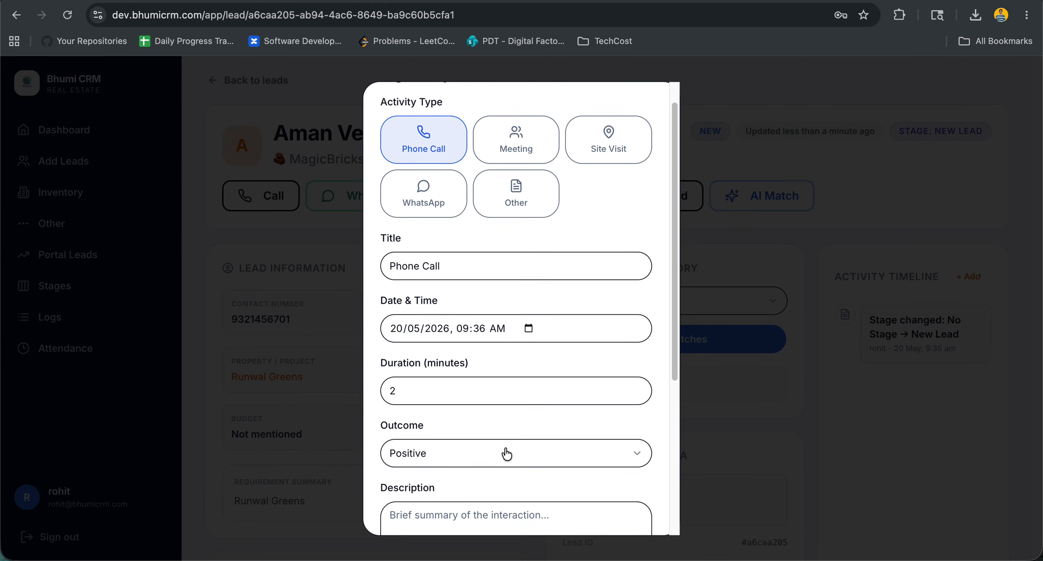
scroll(503, 444, "down", 6)
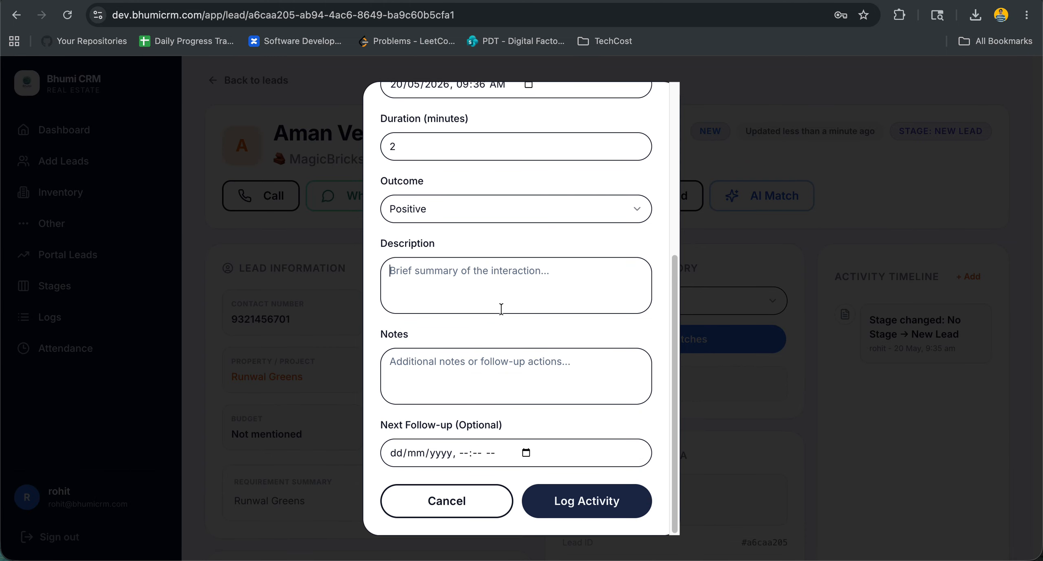
- Set the call's next follow-up to 21/05/2026, 10:30 AM and log the activity
left_click(526, 453)
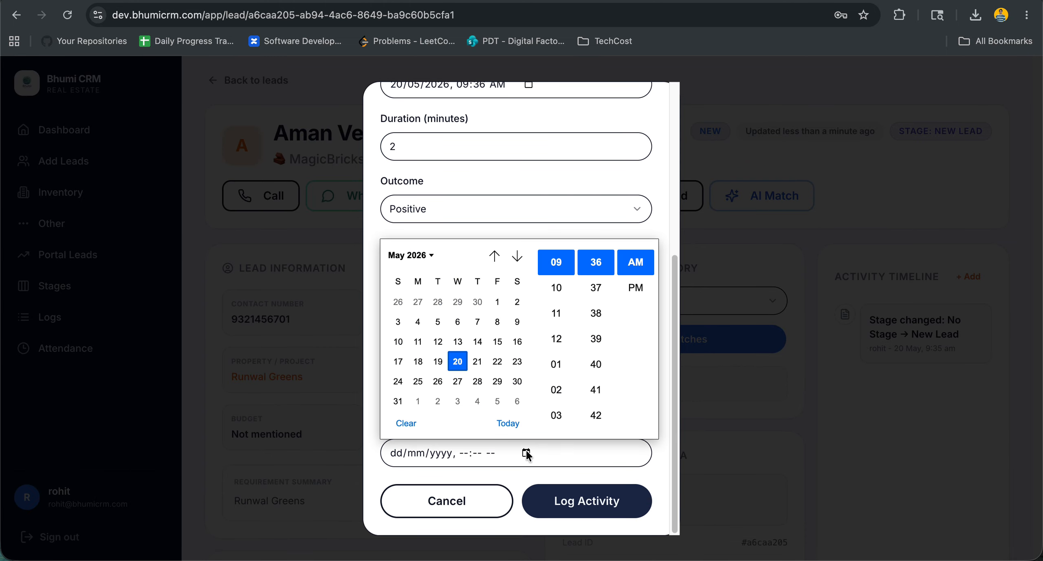
left_click(475, 362)
key("Down")
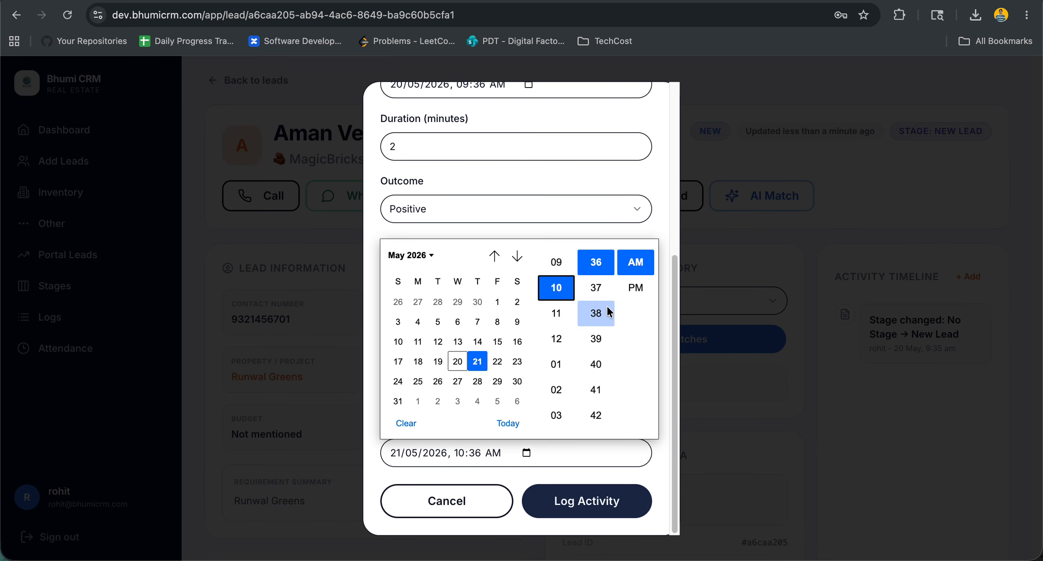
scroll(600, 313, "up", 5)
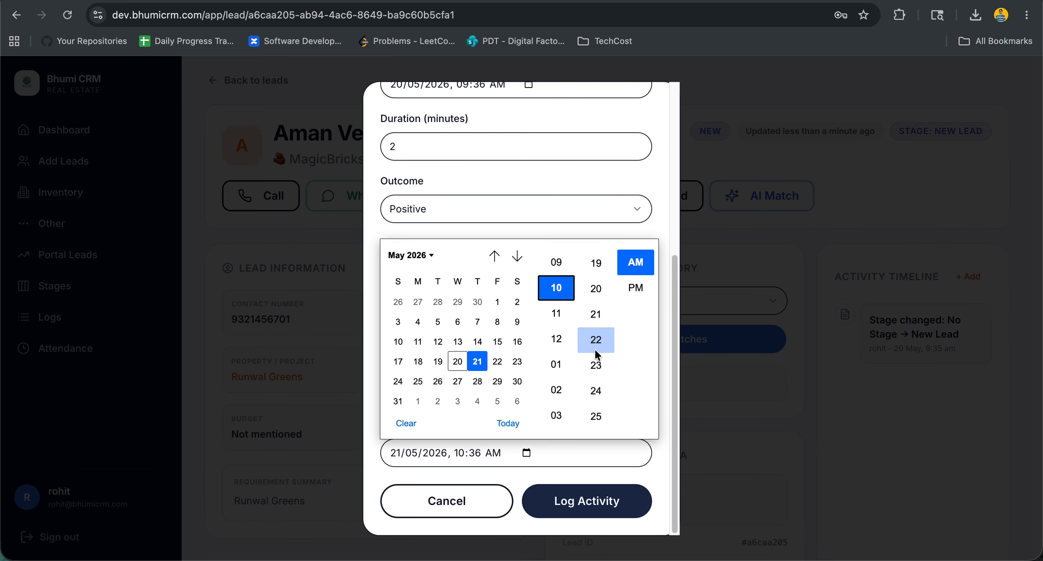
scroll(595, 351, "down", 1)
scroll(597, 351, "down", 3)
left_click(595, 339)
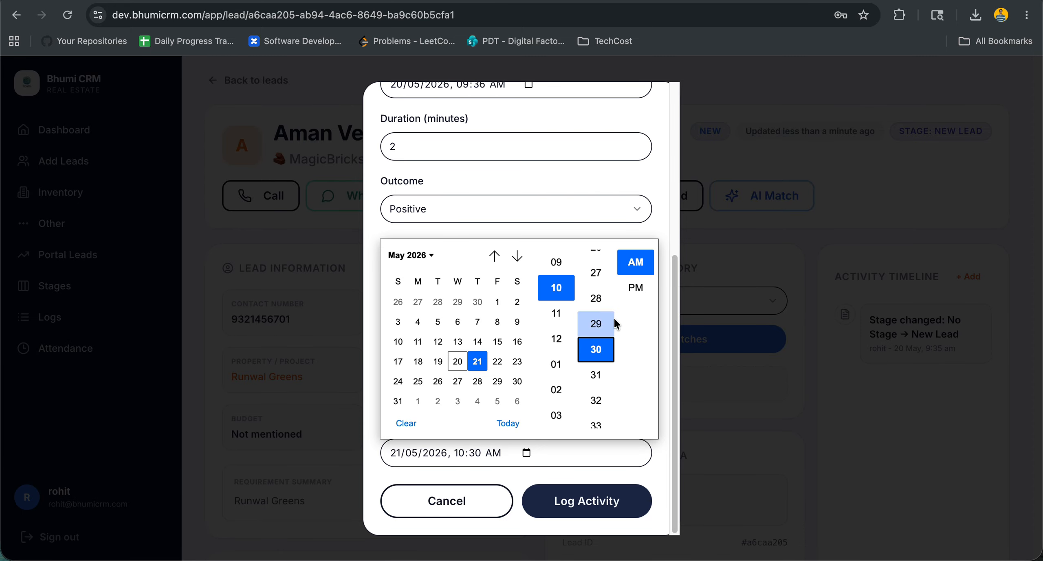
left_click(605, 474)
left_click(595, 436)
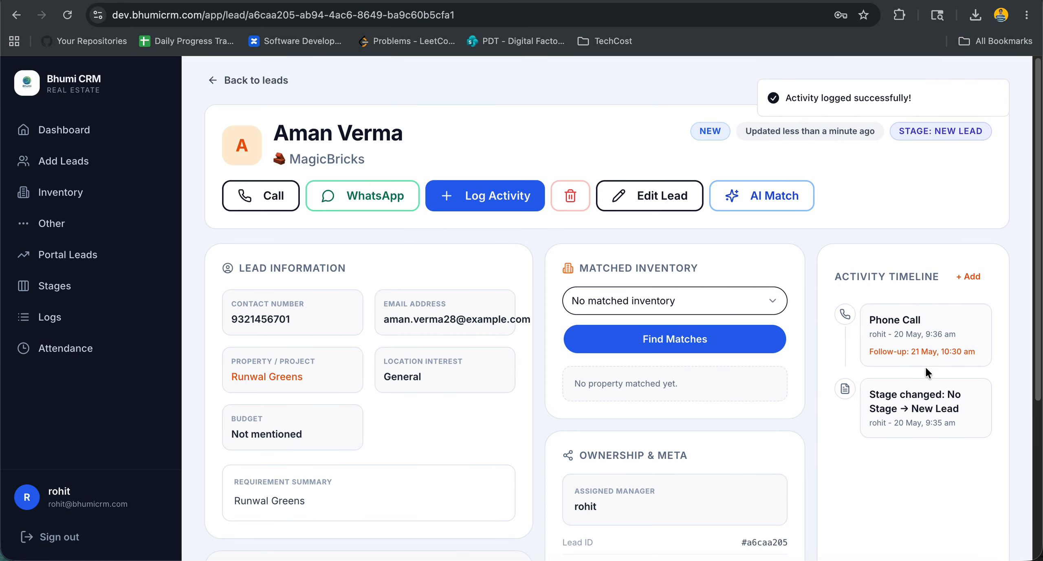
- Highlight the Phone Call entry's follow-up date and time in the lead's activity timeline
left_click_drag(889, 326, 967, 352)
left_click(965, 351)
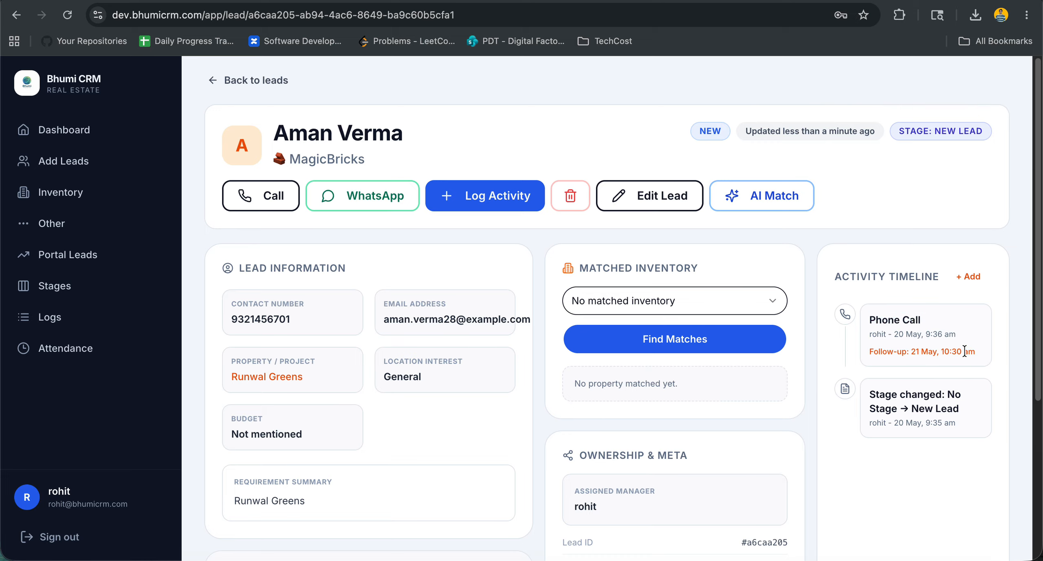
left_click_drag(871, 355, 975, 356)
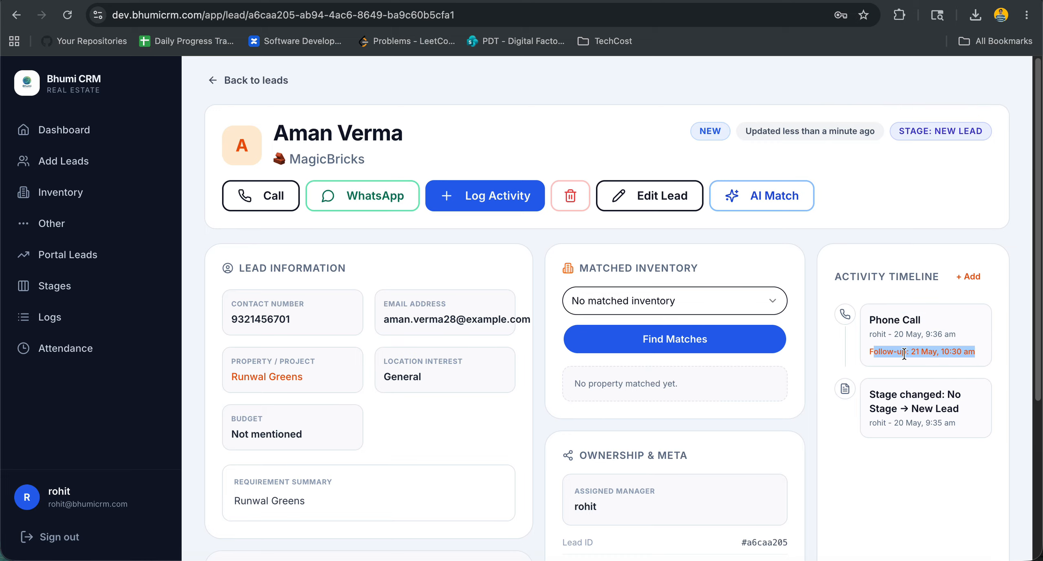
- Leave the lead and check the notifications page from the dashboard for follow-ups due and recent alerts
left_click(253, 80)
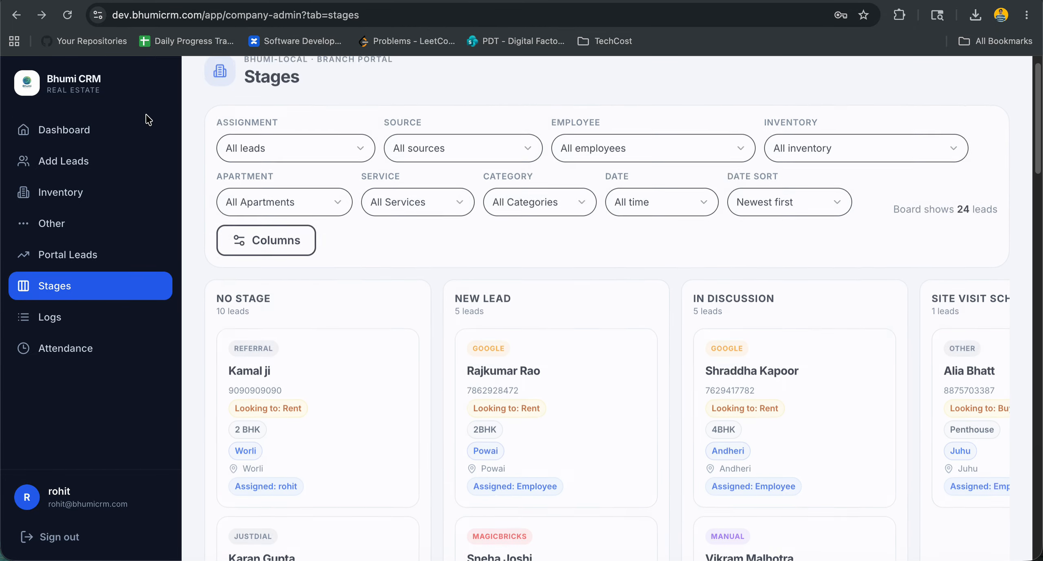
left_click(64, 130)
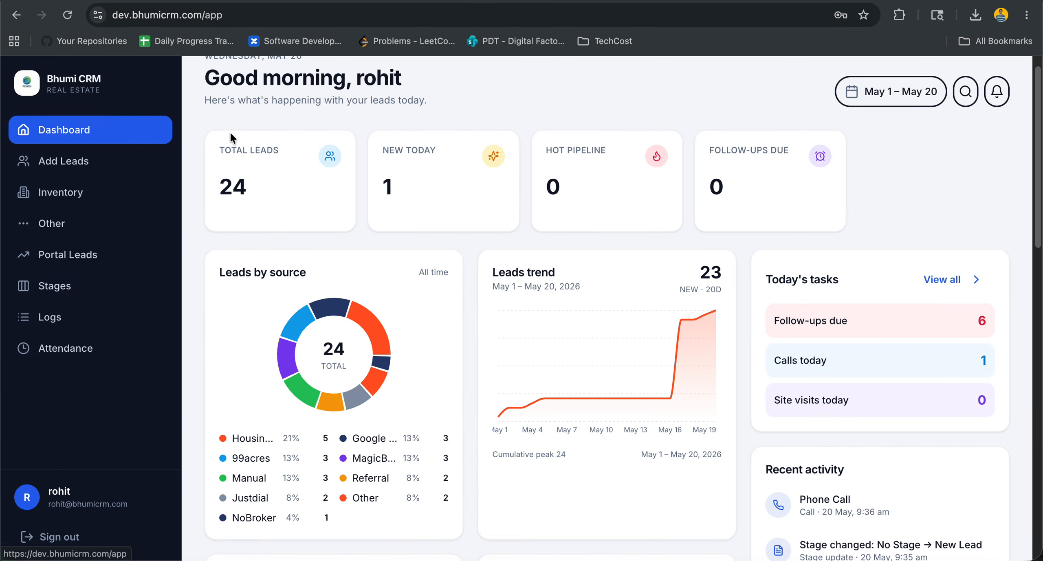
left_click(995, 102)
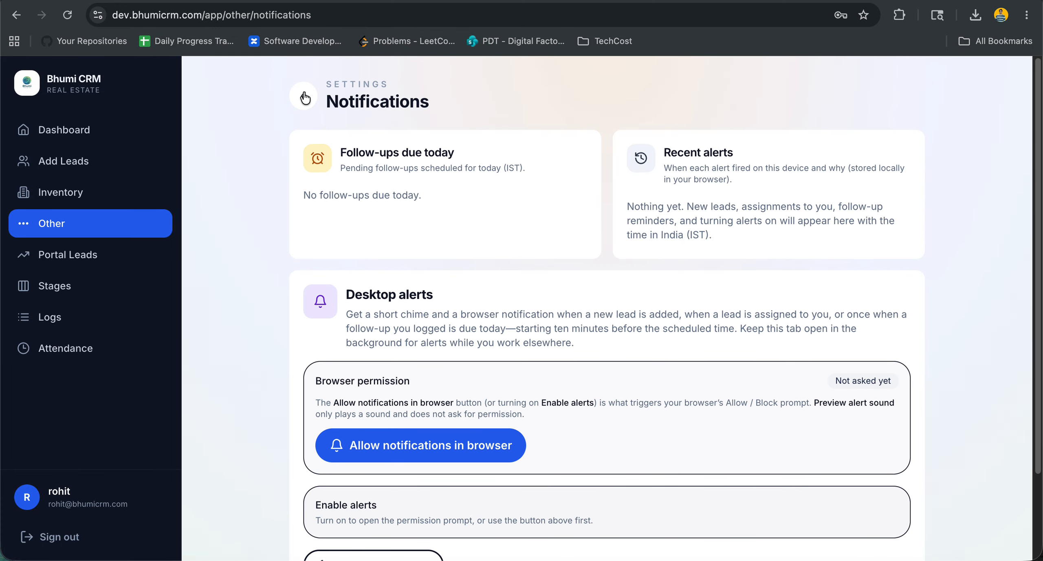
left_click(304, 98)
- Return to the Stages board and filter it to MagicBricks leads of the signed-in employee
left_click(86, 287)
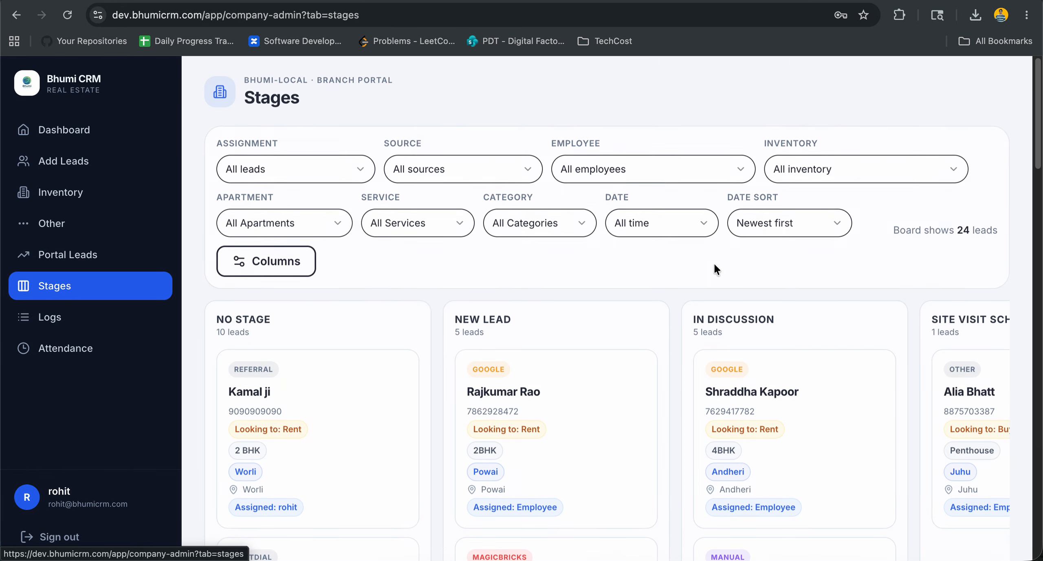
left_click(403, 169)
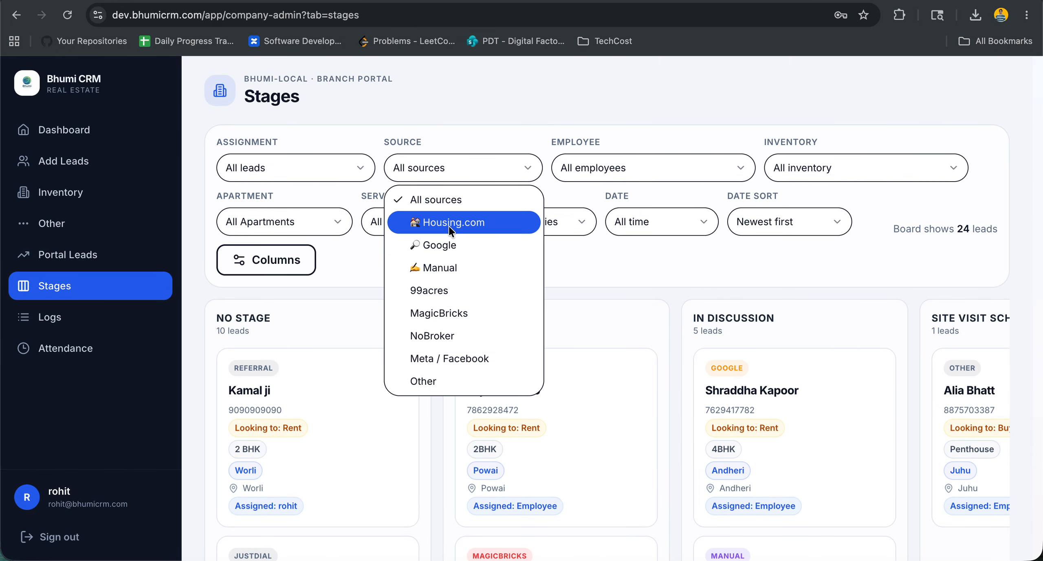
left_click(463, 316)
left_click(585, 175)
left_click(610, 230)
- Move the Runwal Greens lead from the New Lead column to In Discussion
scroll(591, 421, "down", 1)
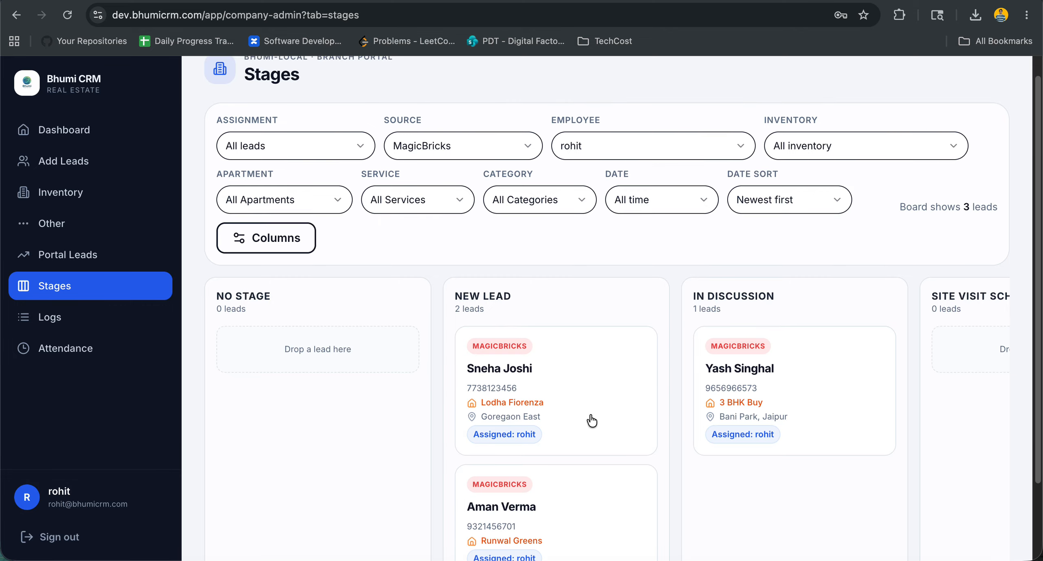
scroll(592, 421, "down", 3)
left_click(564, 415)
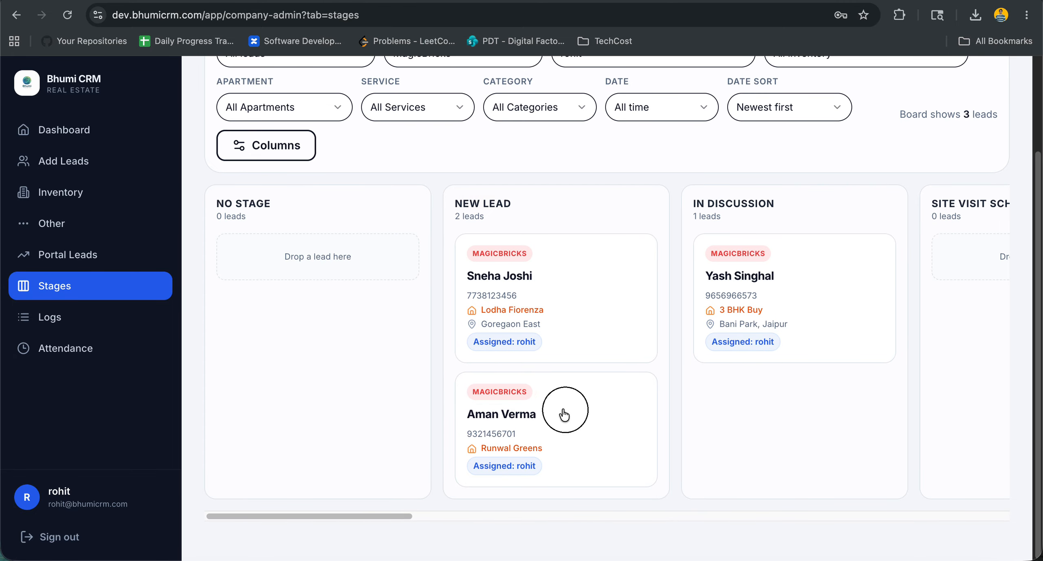
left_click_drag(564, 415, 833, 386)
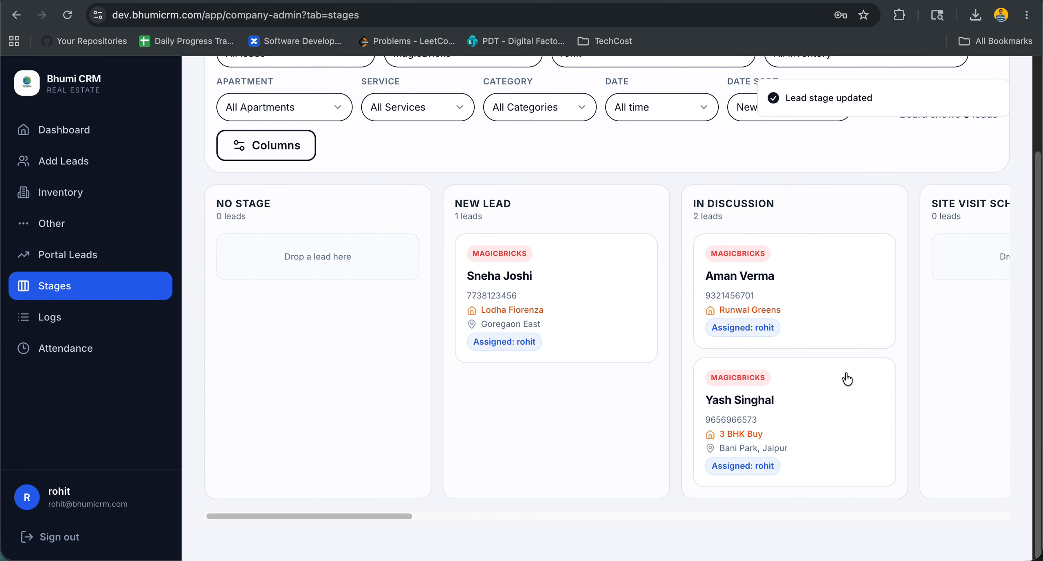
- Open the Runwal Greens lead from In Discussion and start a WhatsApp activity titled "WhatsApp - 5 property d"
scroll(847, 378, "right", 8)
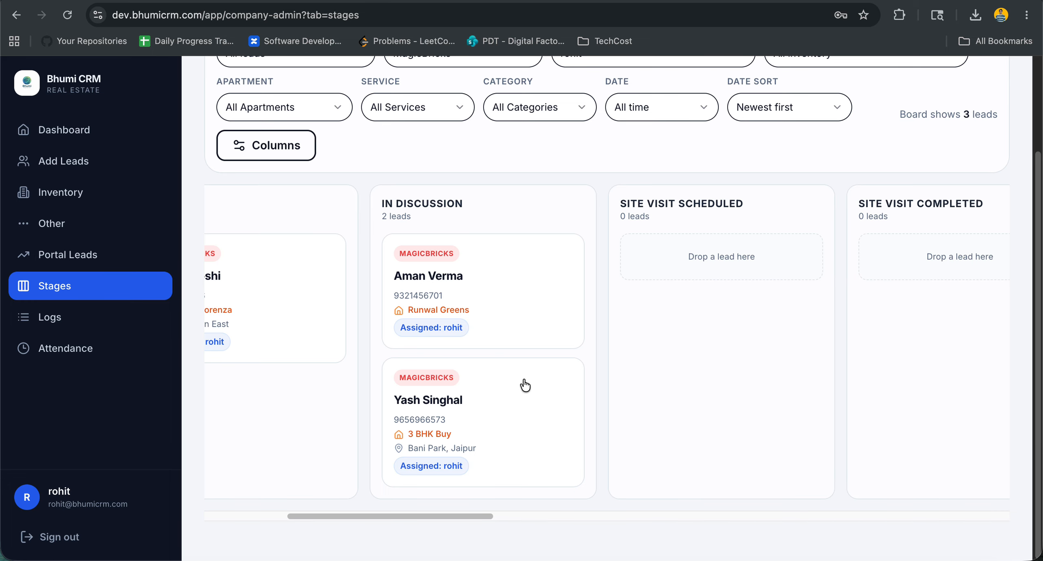
left_click(492, 279)
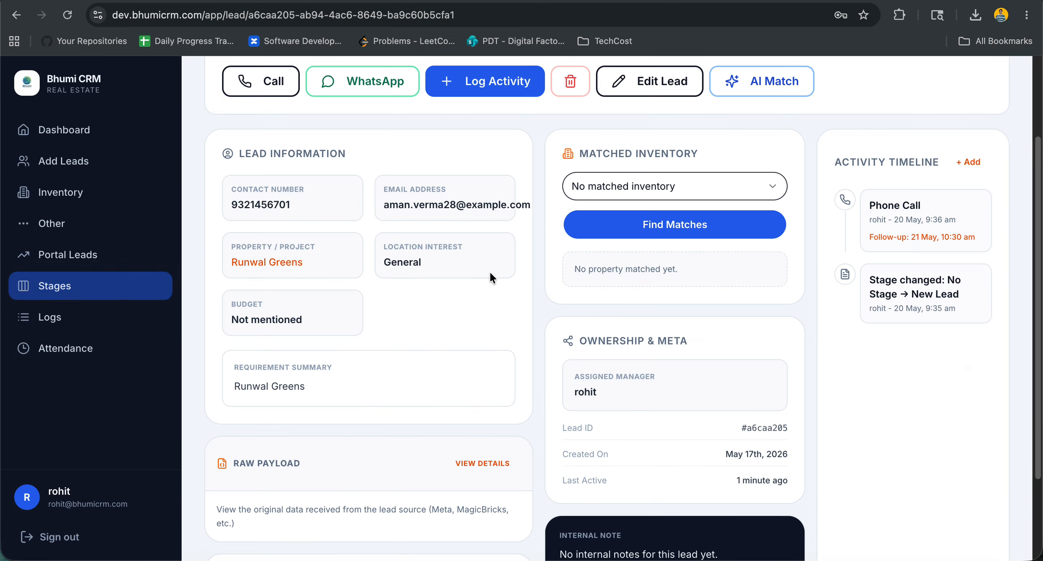
left_click(495, 204)
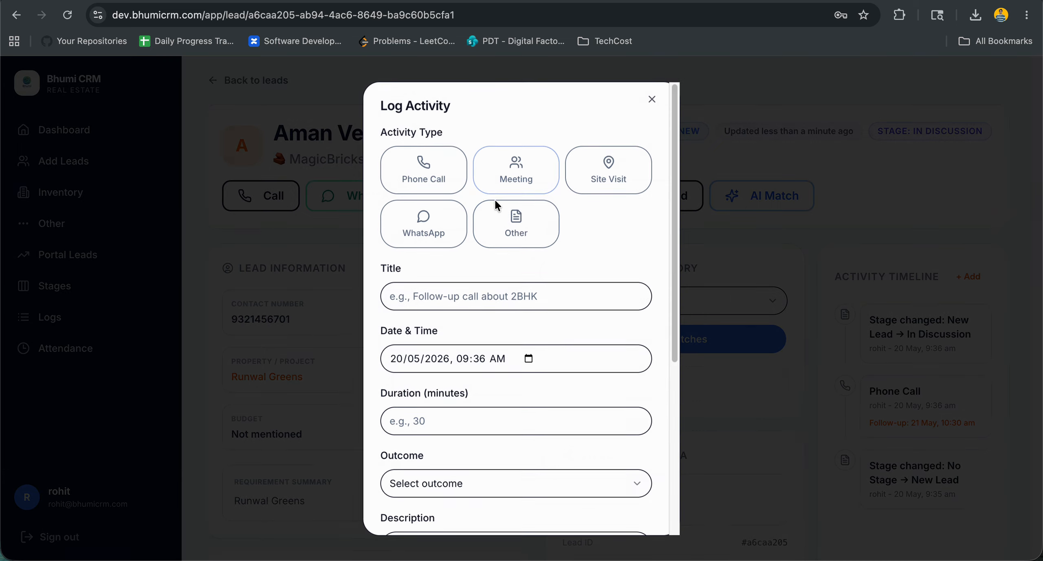
left_click(423, 224)
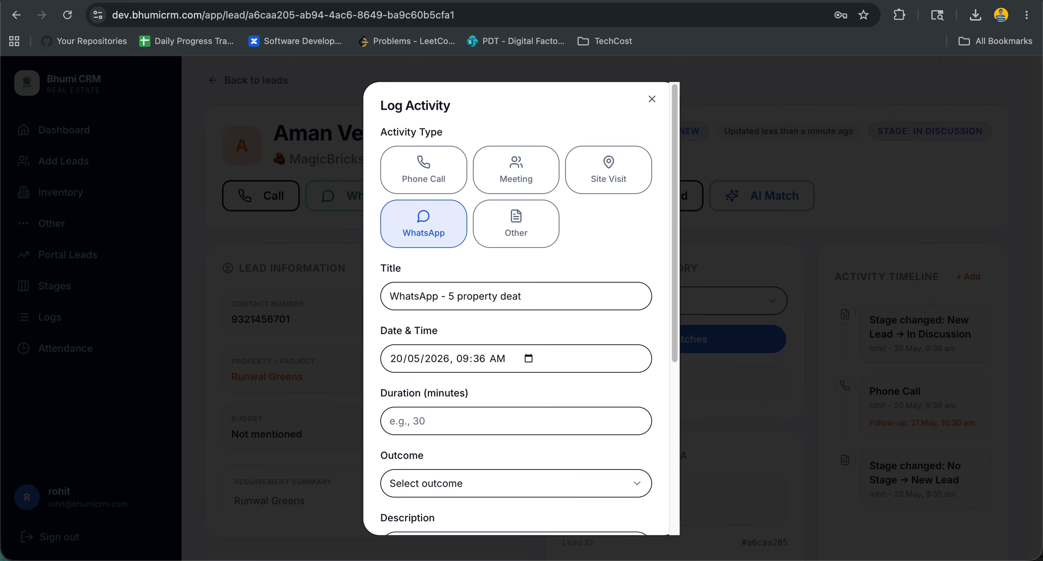
- Enter "1. Worli- 3bhk lodha" as the description of the WhatsApp activity
scroll(501, 301, "down", 6)
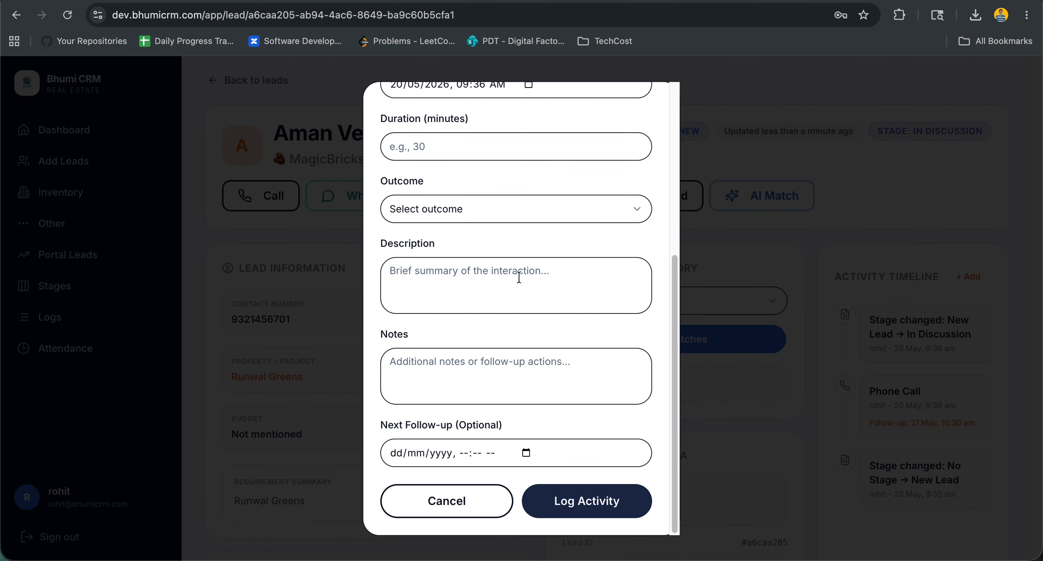
scroll(518, 278, "up", 3)
scroll(593, 387, "down", 1)
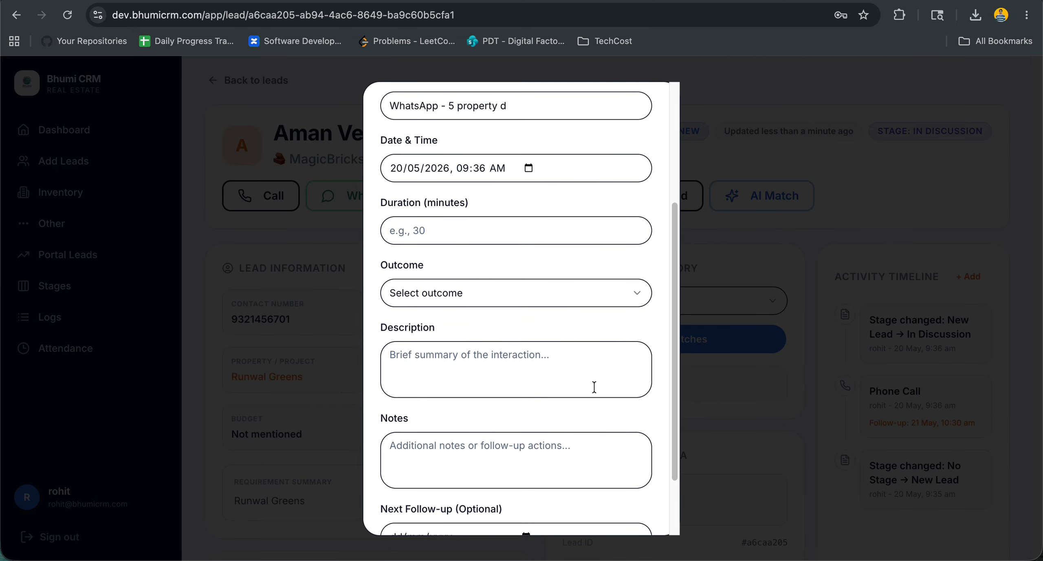
left_click(594, 387)
type("1. Worli- 3bhk lodha")
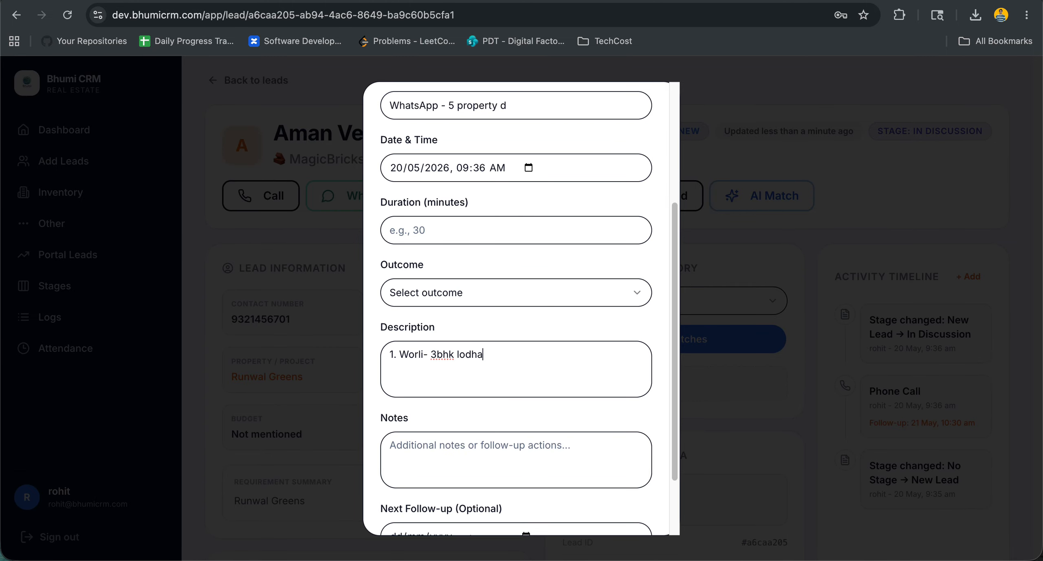
key("super+a")
scroll(597, 390, "down", 2)
left_click(544, 386)
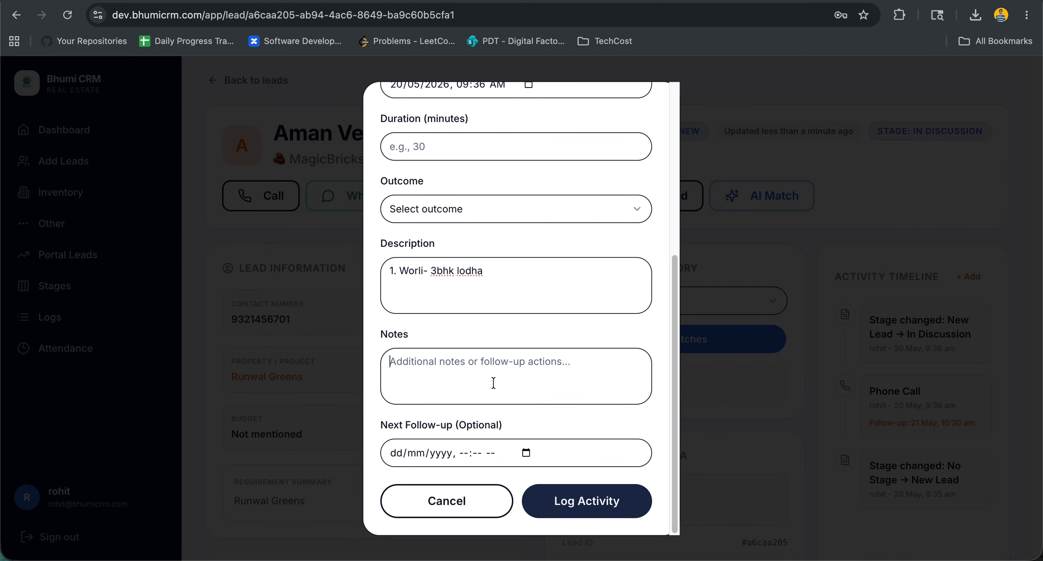
- Set the activity's next follow-up to 20/05/2026, 02:30 PM and log the activity
left_click(526, 452)
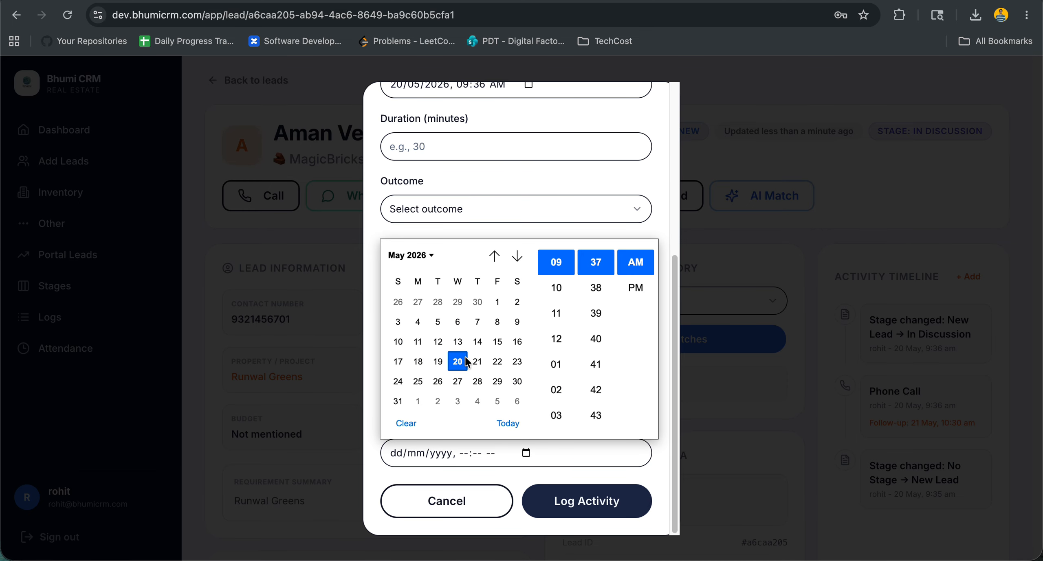
left_click(567, 289)
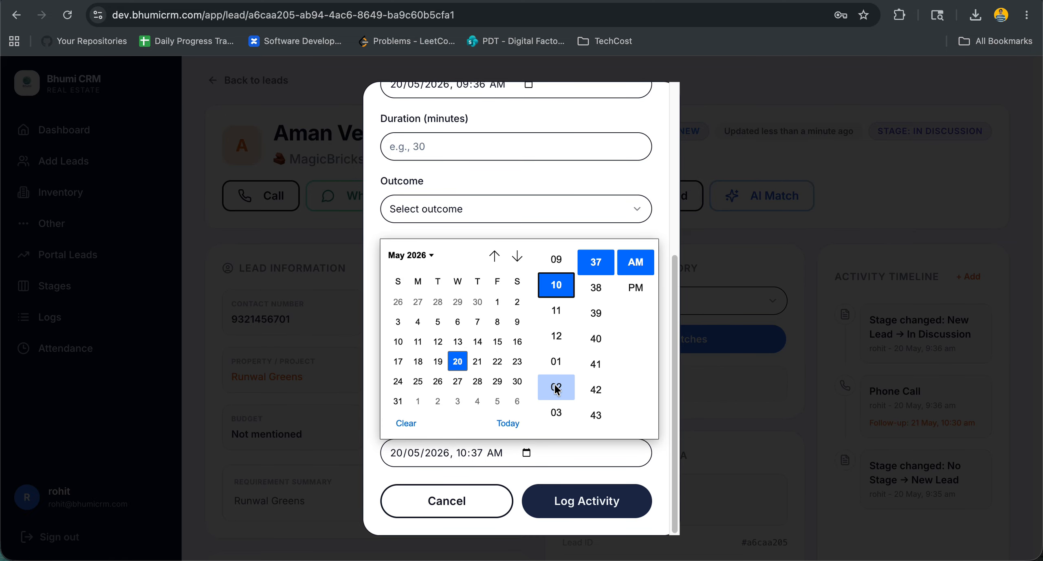
left_click(477, 362)
left_click(457, 361)
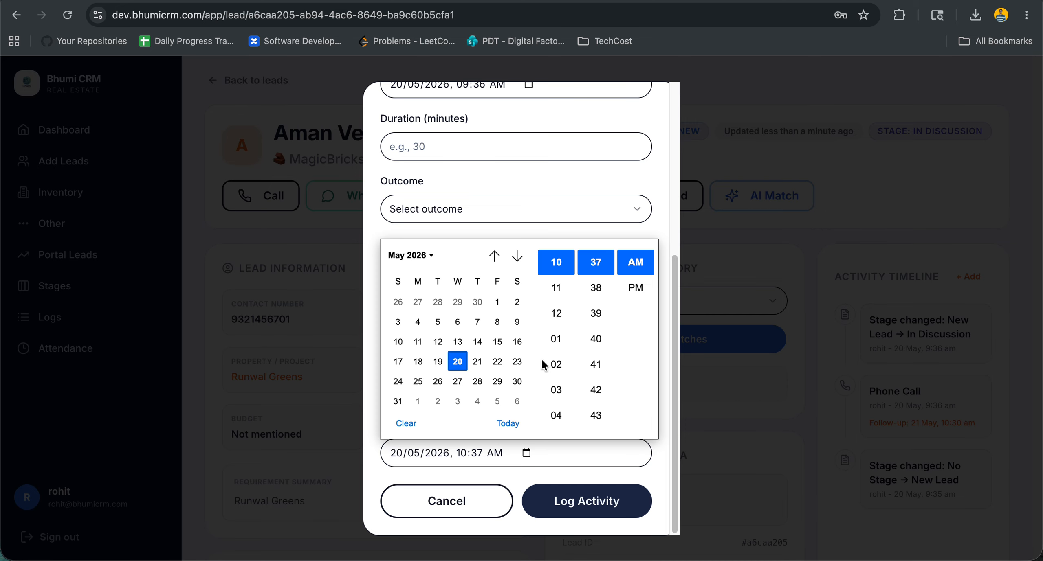
scroll(556, 365, "down", 3)
scroll(556, 365, "up", 1)
left_click(556, 312)
left_click(635, 288)
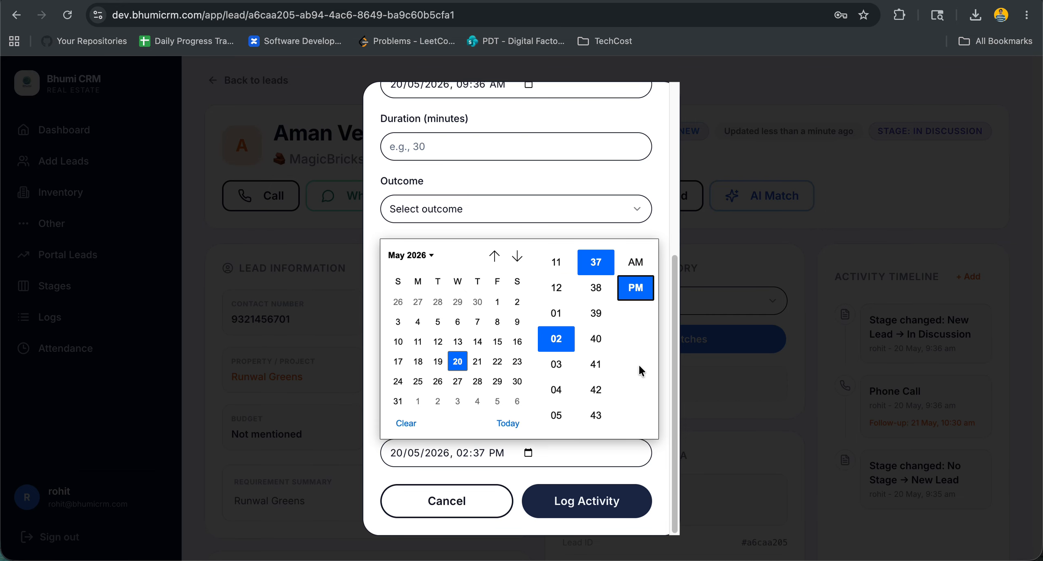
scroll(596, 349, "up", 5)
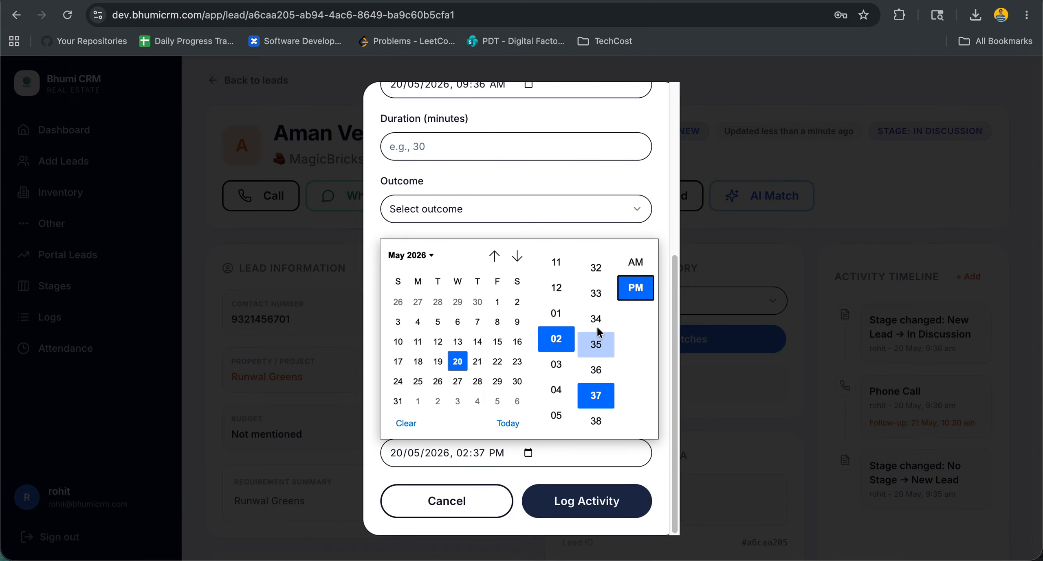
scroll(595, 277, "up", 1)
left_click(596, 275)
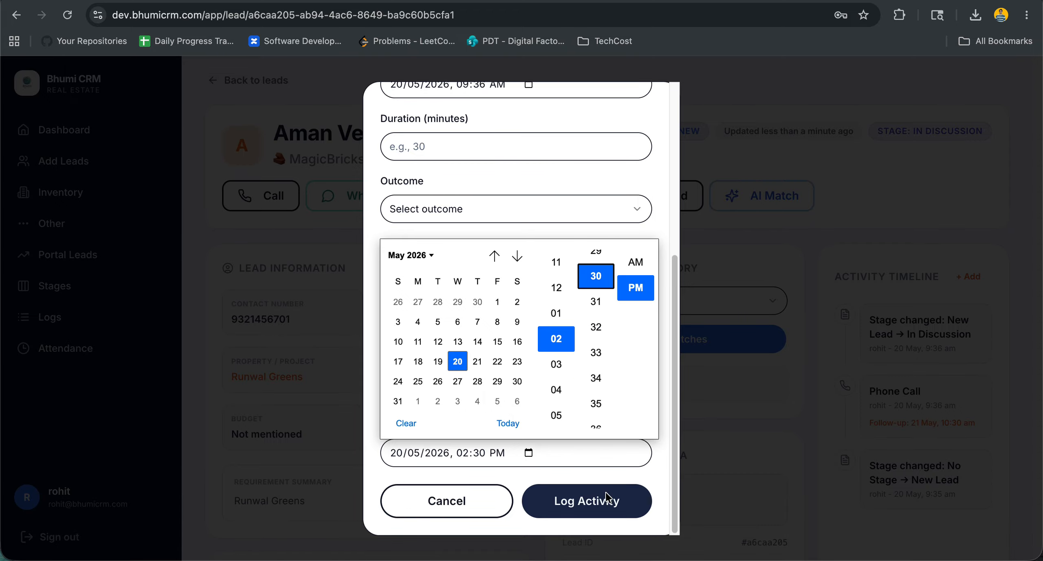
left_click(606, 495)
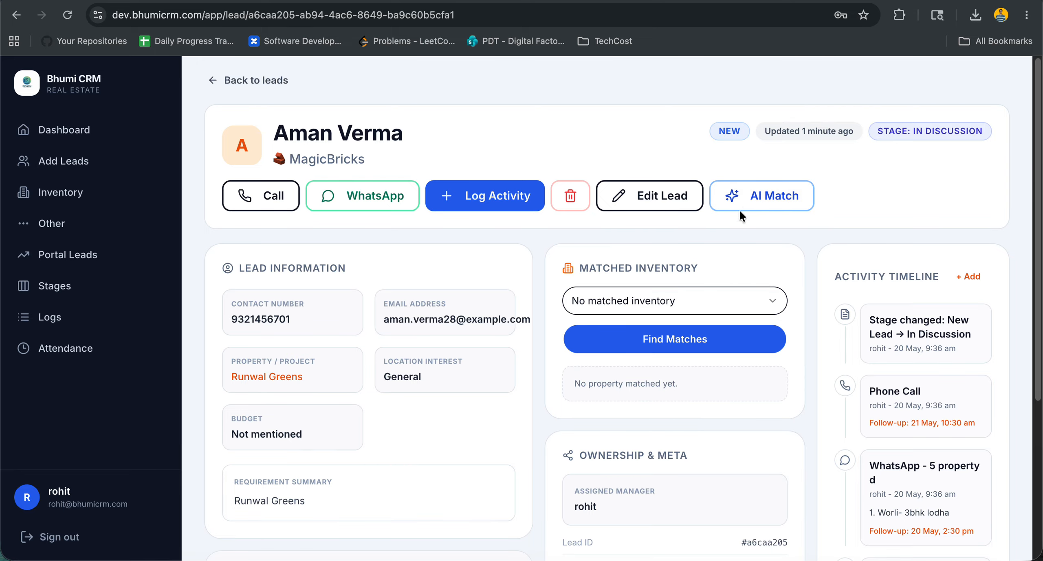
- Run AI Match for the Runwal Greens lead and look through the inventory that can be matched to it
left_click_drag(286, 127, 414, 135)
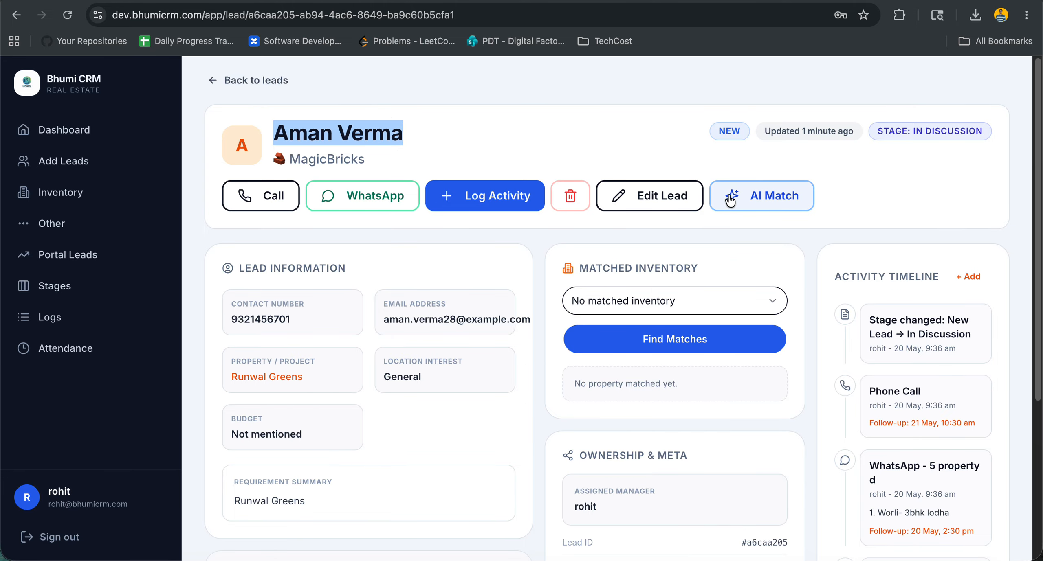
left_click(750, 203)
left_click(626, 299)
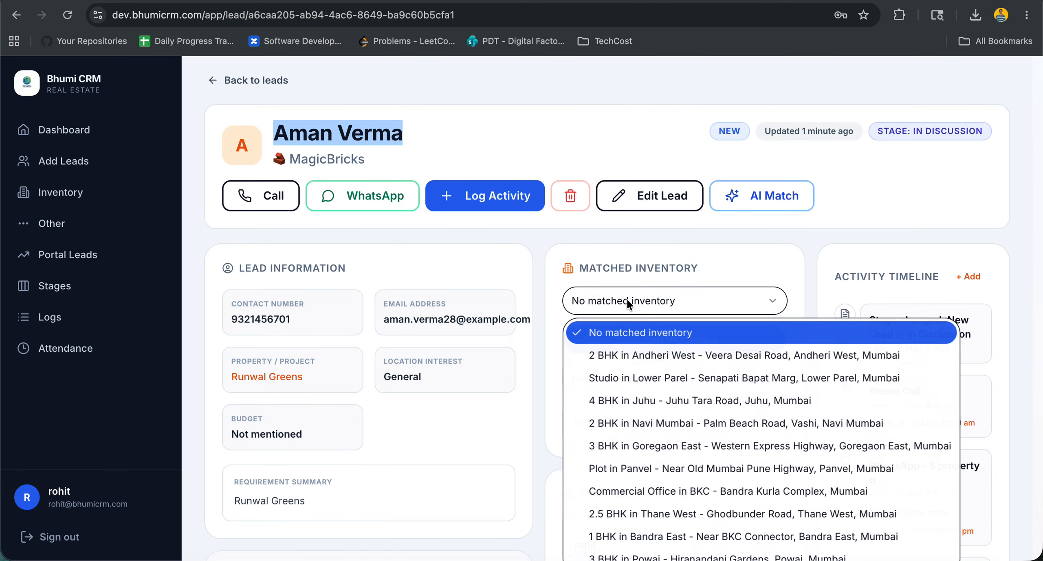
left_click(627, 300)
left_click(627, 302)
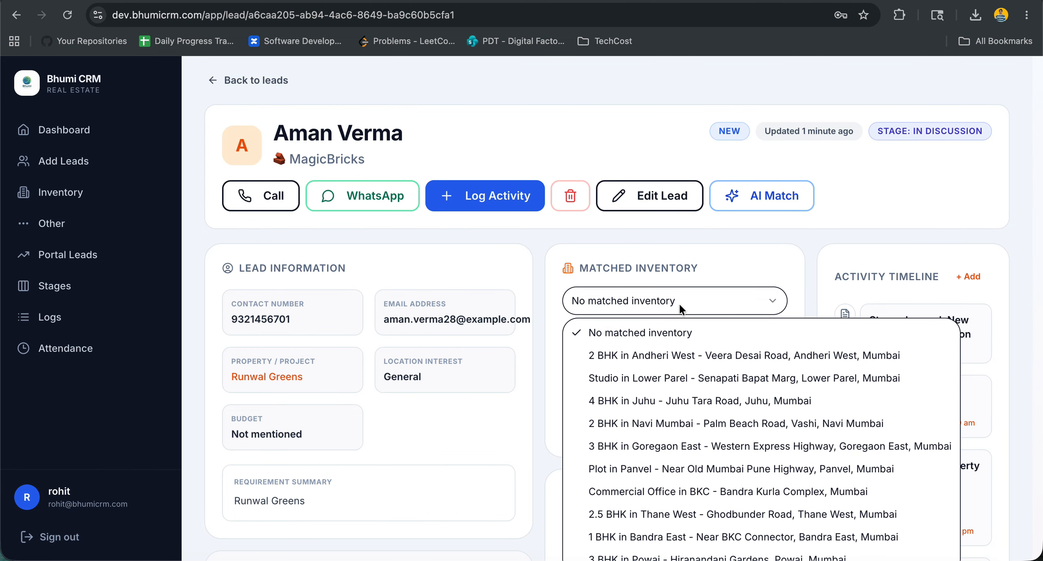
left_click(678, 293)
left_click(677, 292)
- Examine the lead's information and compare its Runwal Greens project with the inventory options
left_click(412, 421)
scroll(459, 414, "down", 3)
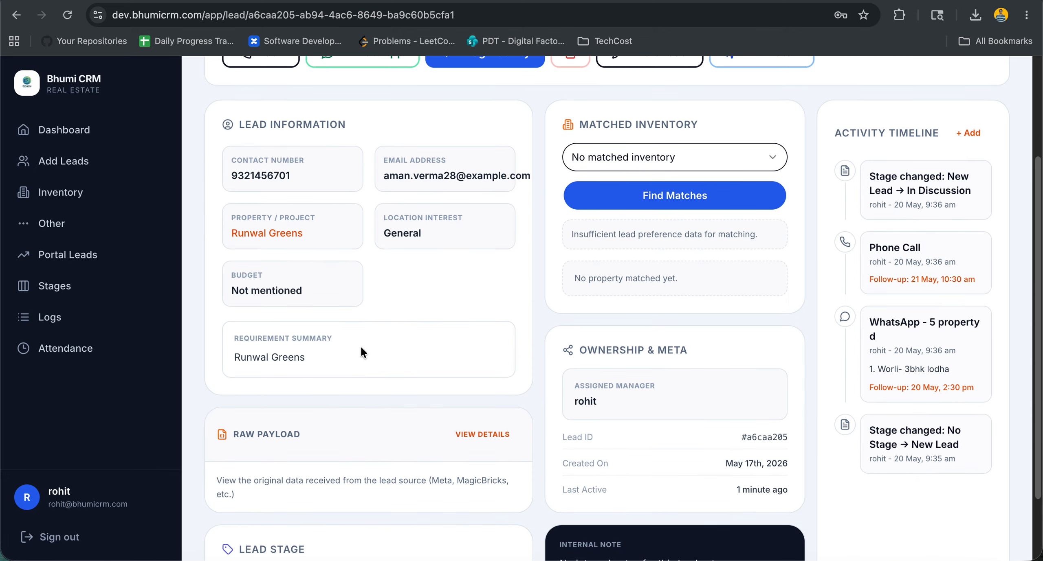
scroll(362, 346, "down", 2)
scroll(366, 347, "up", 6)
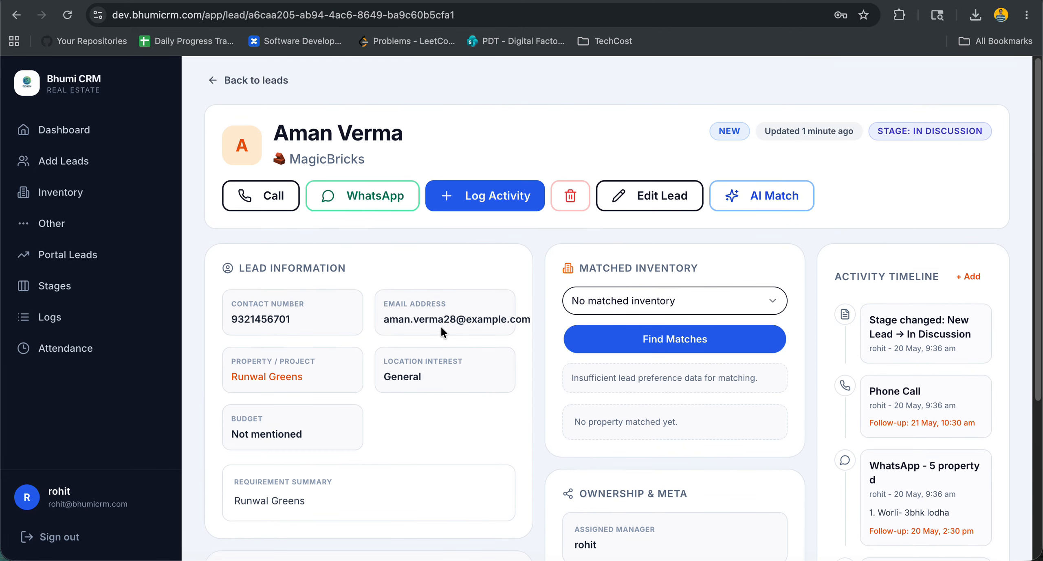
double_click(255, 379)
triple_click(288, 376)
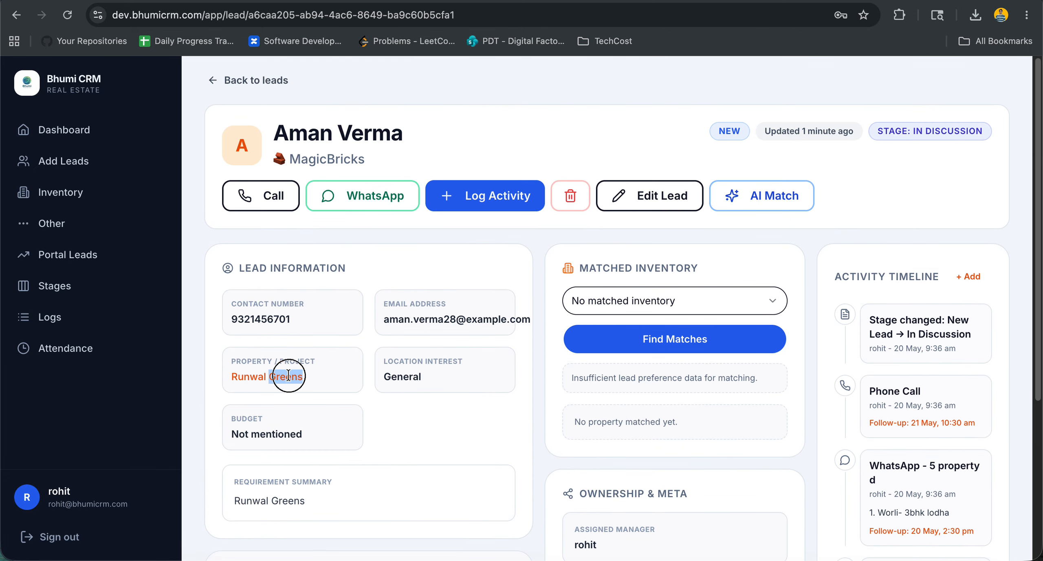
left_click(647, 291)
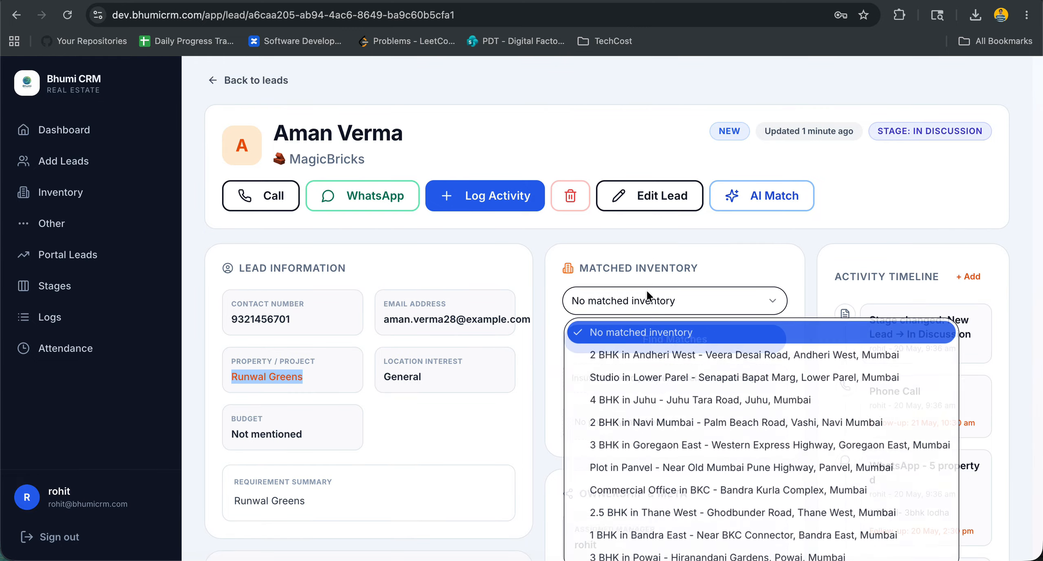
- Return to the Stages board and filter it to the signed-in employee's leads from all sources
left_click(229, 81)
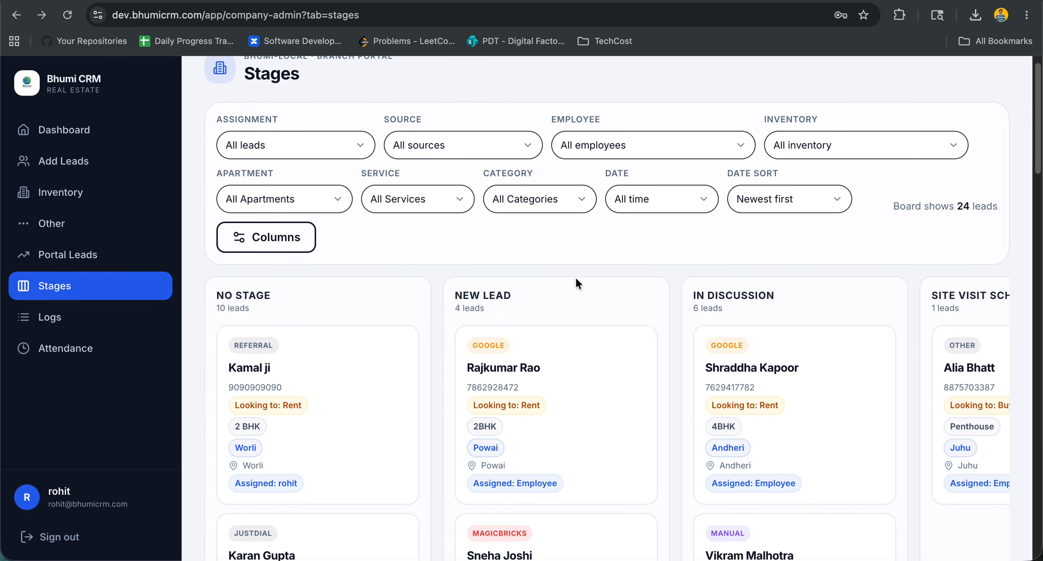
left_click(330, 146)
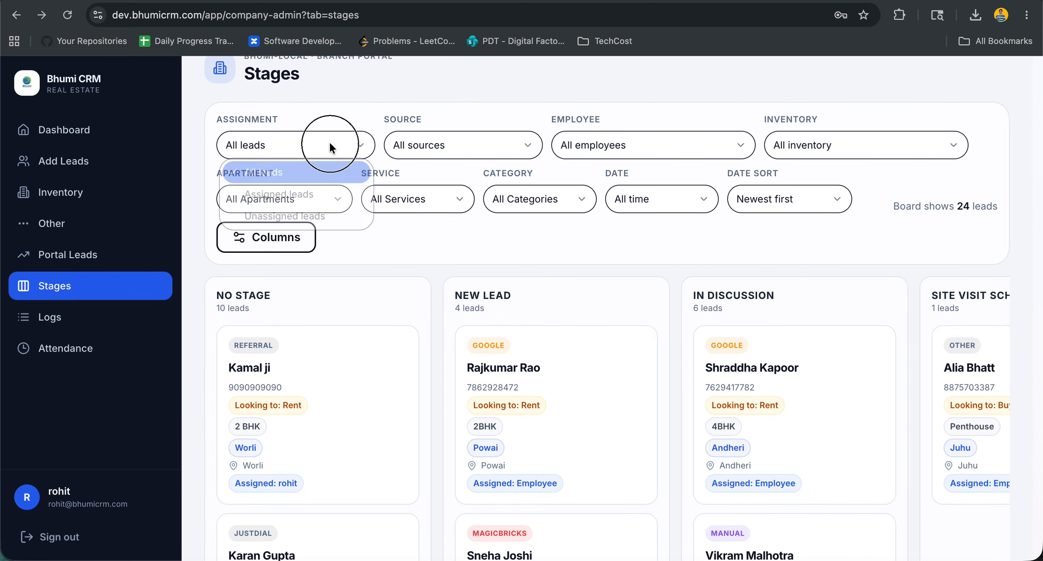
left_click(453, 156)
left_click(614, 153)
left_click(612, 199)
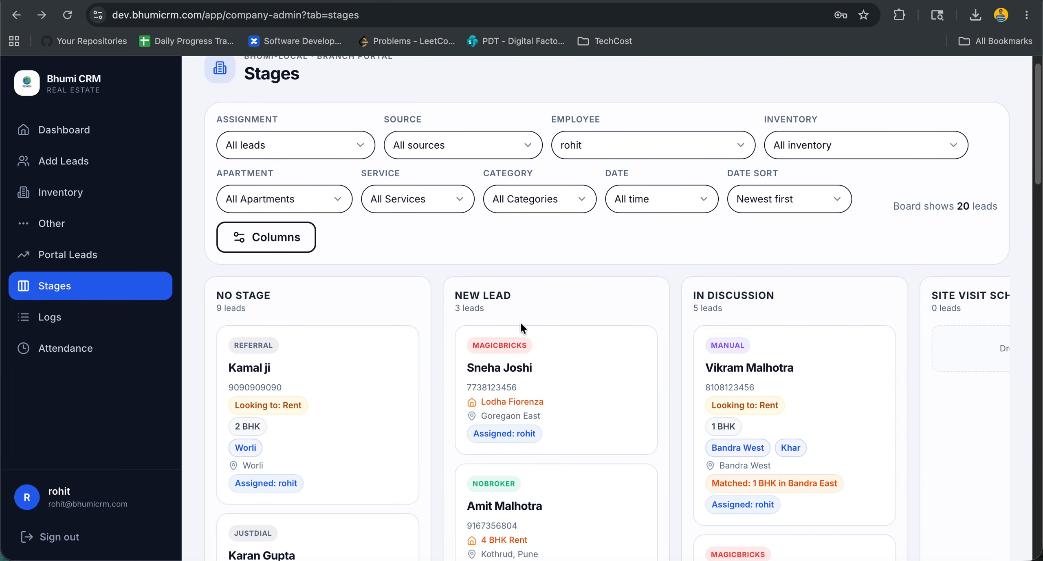
- Open the Lodha Fiorenza lead from New Lead and compare its project with the available inventory
scroll(525, 326, "down", 3)
scroll(594, 305, "down", 1)
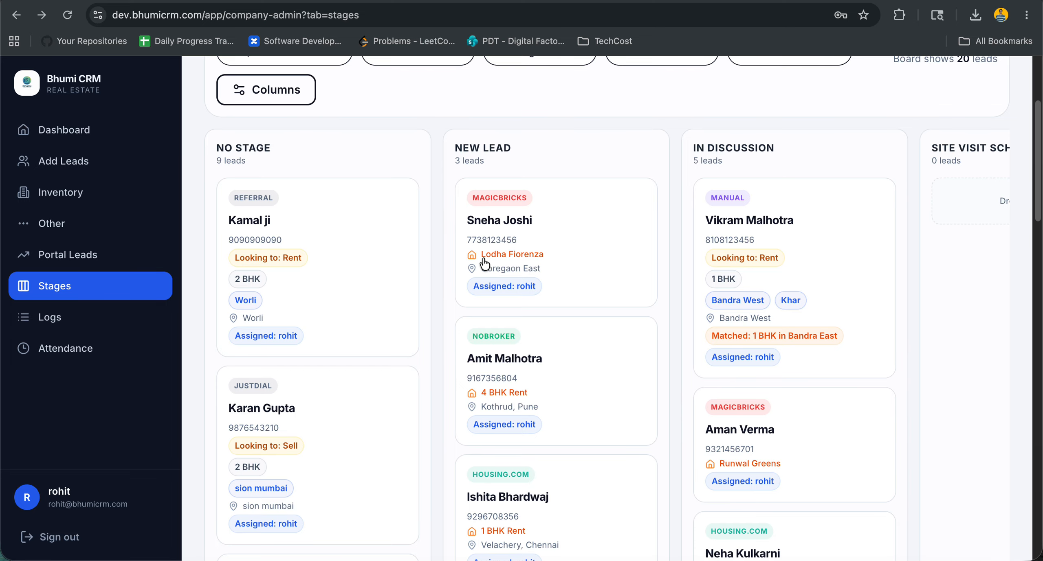
left_click_drag(484, 261, 530, 260)
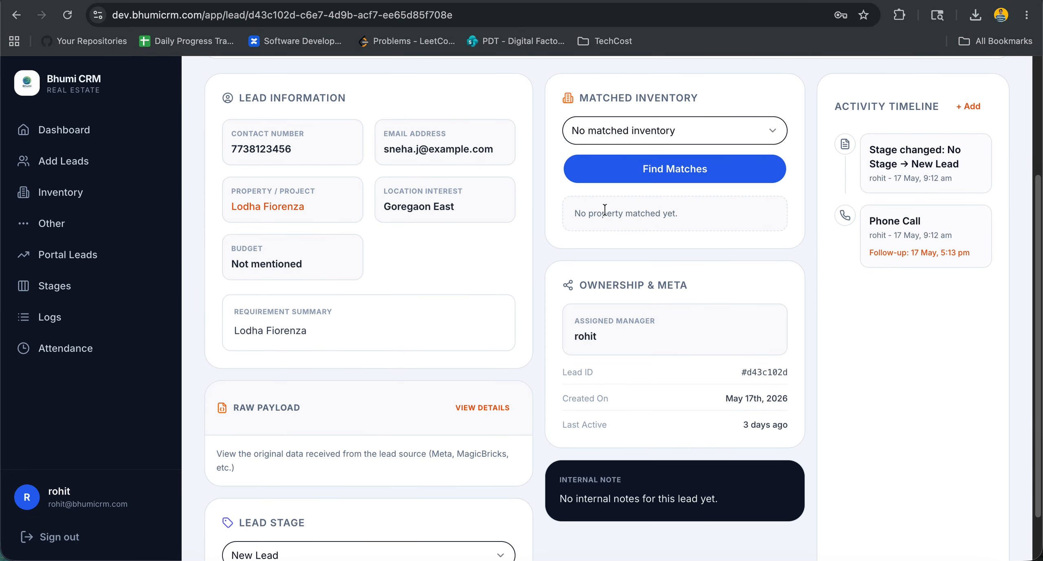
triple_click(283, 381)
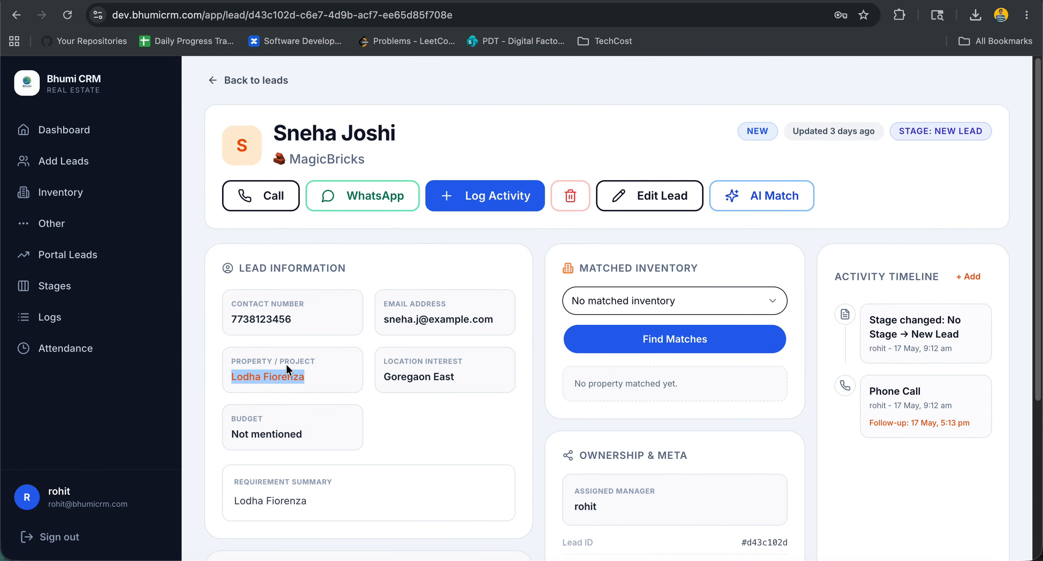
left_click(713, 299)
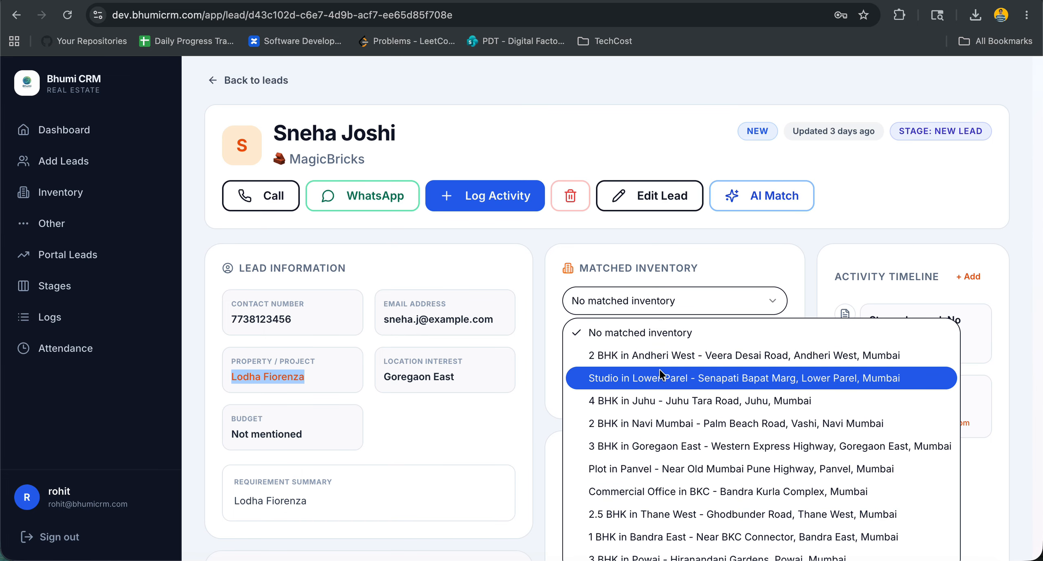
left_click(660, 300)
triple_click(267, 377)
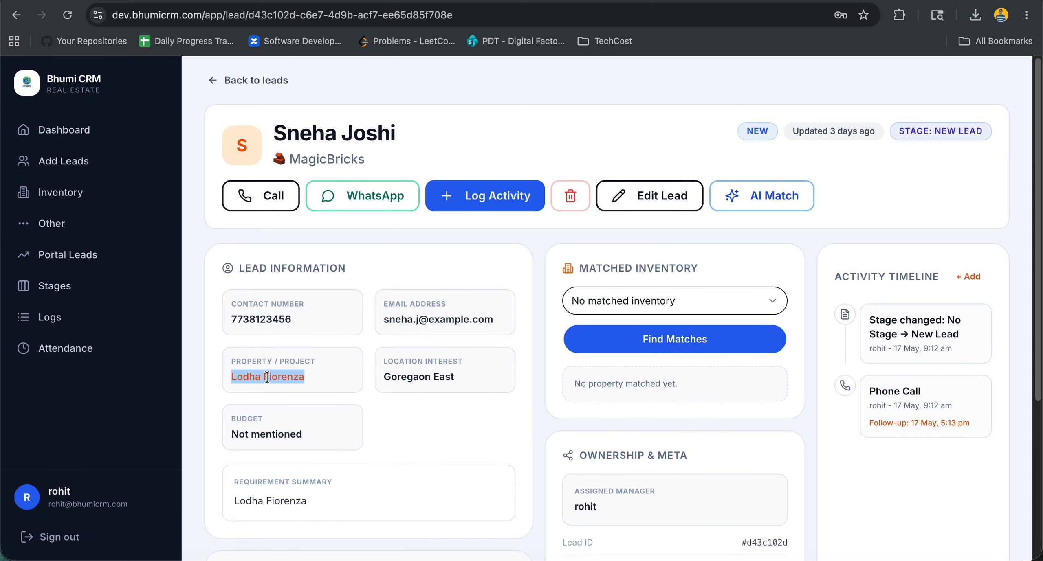
- Go back to the Stages board and look over the lead cards across its stage columns
left_click(235, 85)
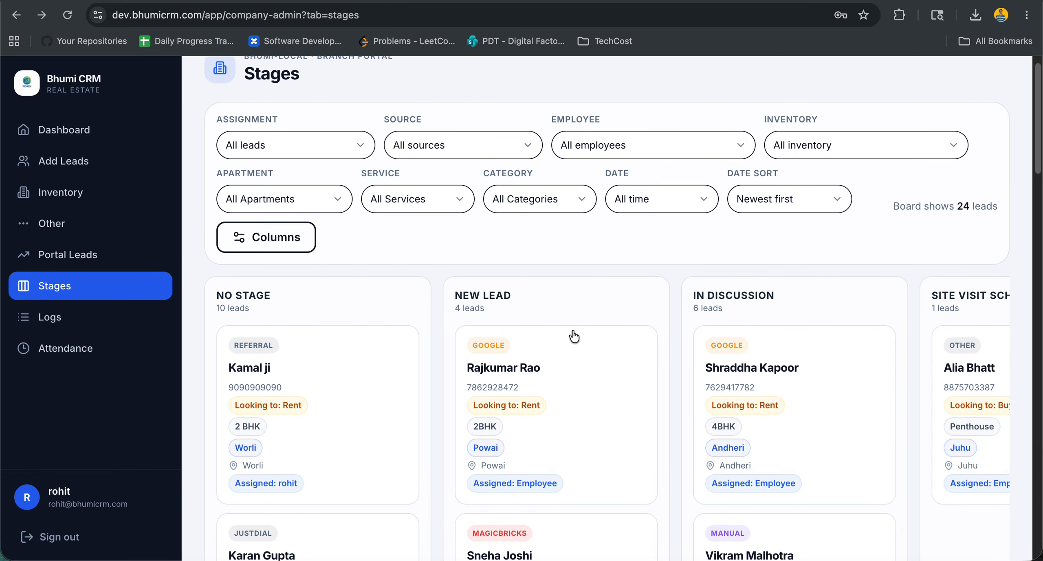
scroll(571, 333, "down", 5)
scroll(573, 335, "up", 5)
scroll(572, 325, "down", 5)
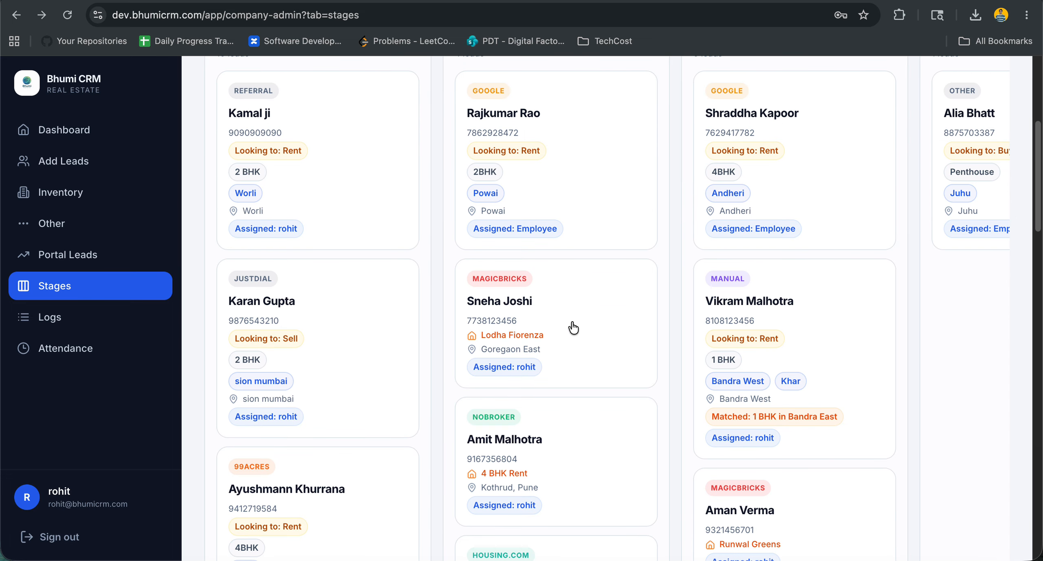
scroll(573, 327, "right", 2)
scroll(559, 314, "right", 5)
scroll(560, 312, "left", 3)
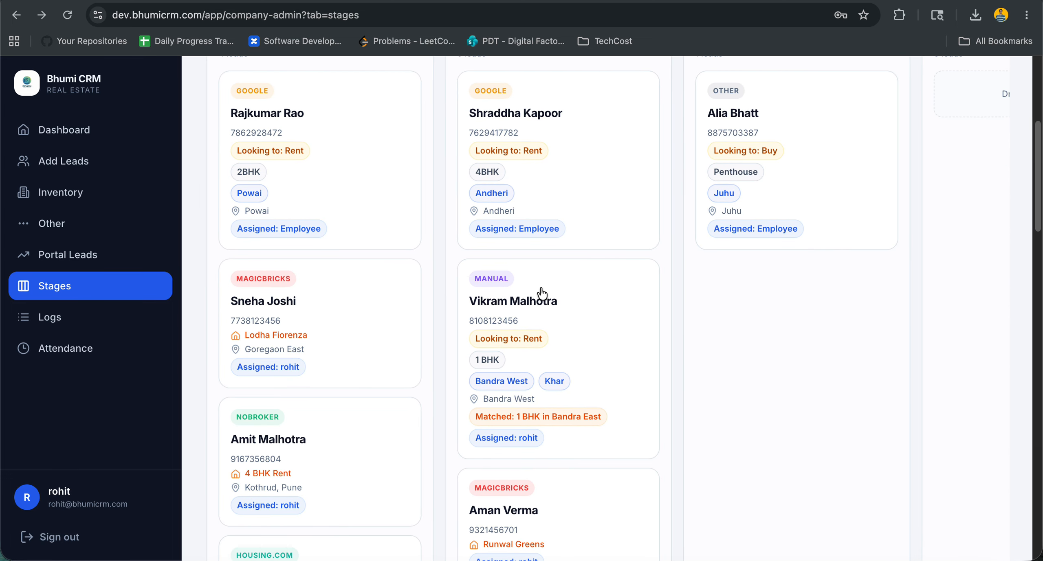
scroll(538, 293, "up", 2)
scroll(464, 285, "up", 5)
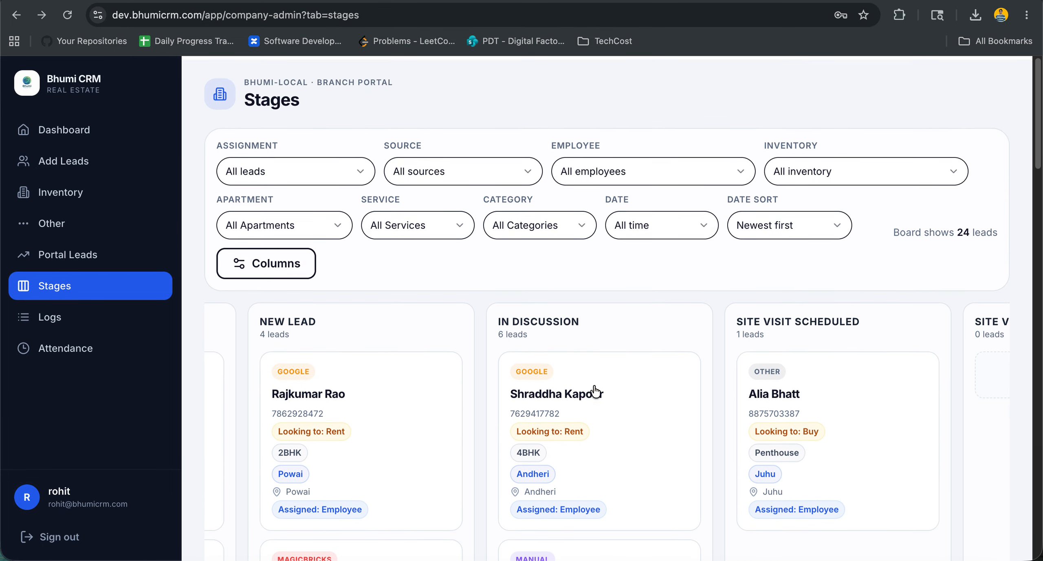
- Check in on the Attendance page, allowing location access for this time only, and review the new record in the history
left_click(105, 349)
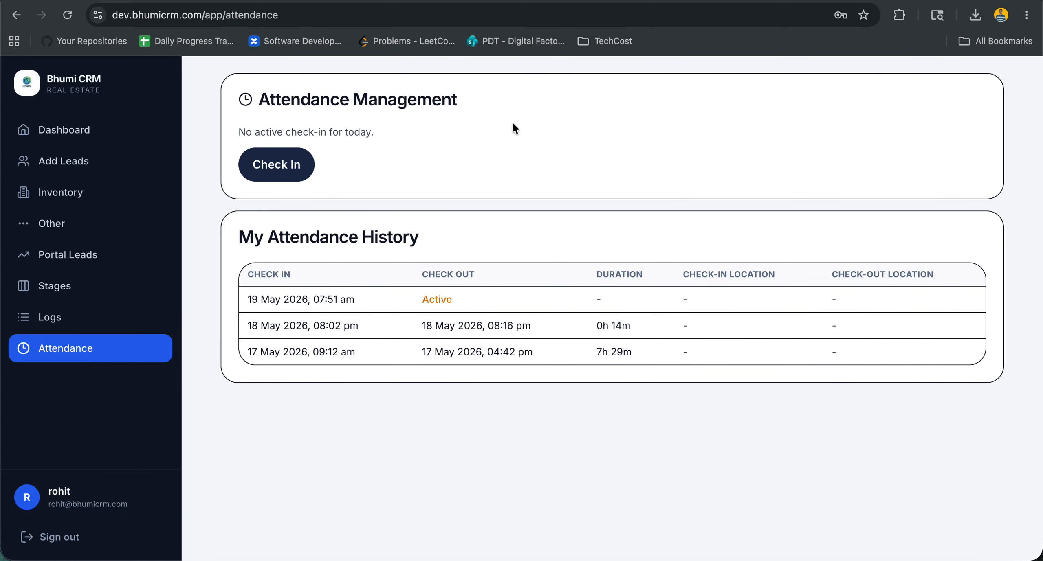
left_click(296, 166)
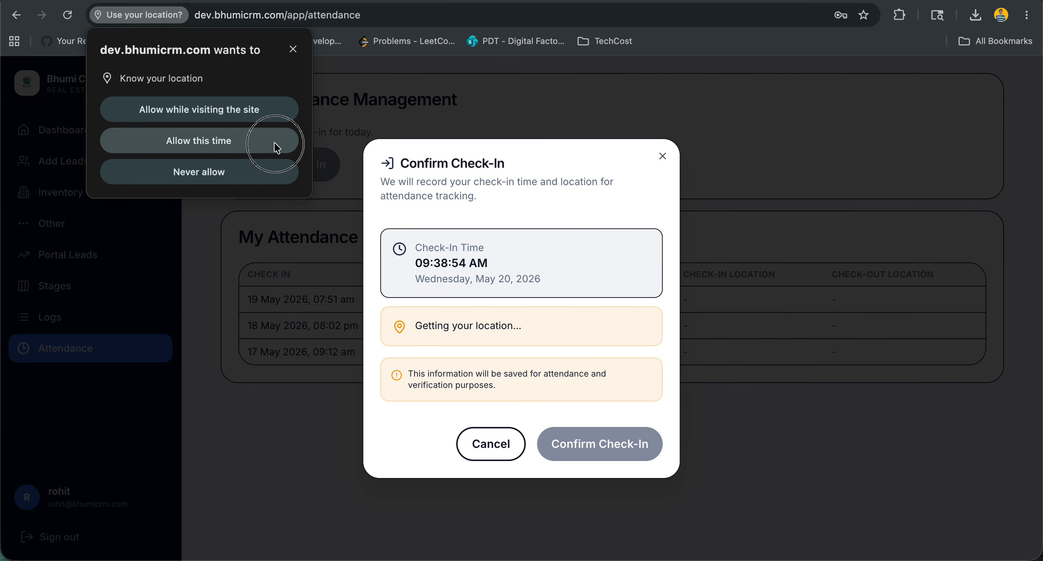
left_click(274, 142)
left_click_drag(419, 237, 469, 251)
left_click_drag(415, 297, 546, 351)
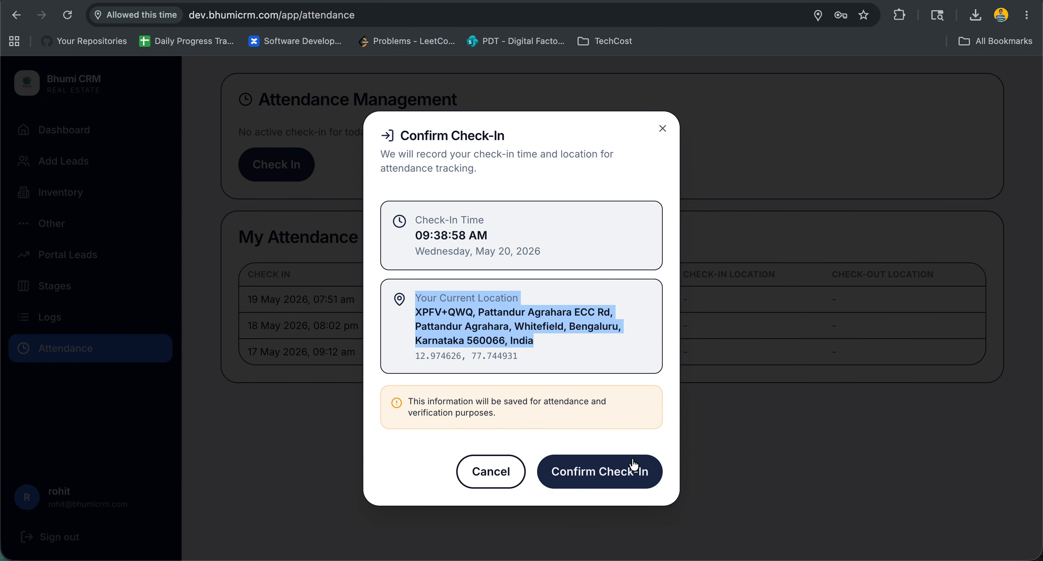
left_click(619, 475)
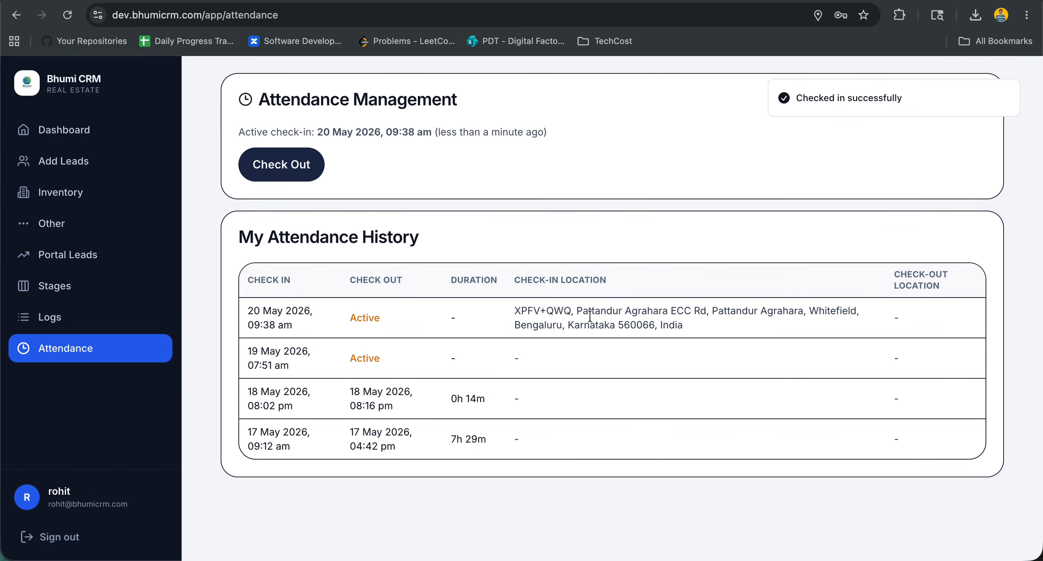
left_click_drag(288, 328, 293, 295)
left_click_drag(511, 312, 730, 332)
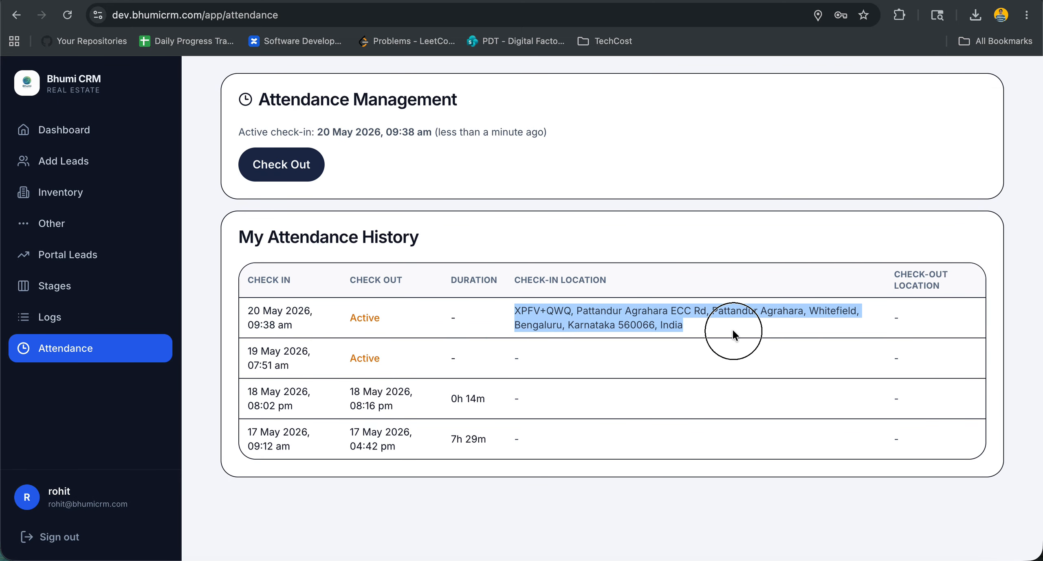
double_click(450, 318)
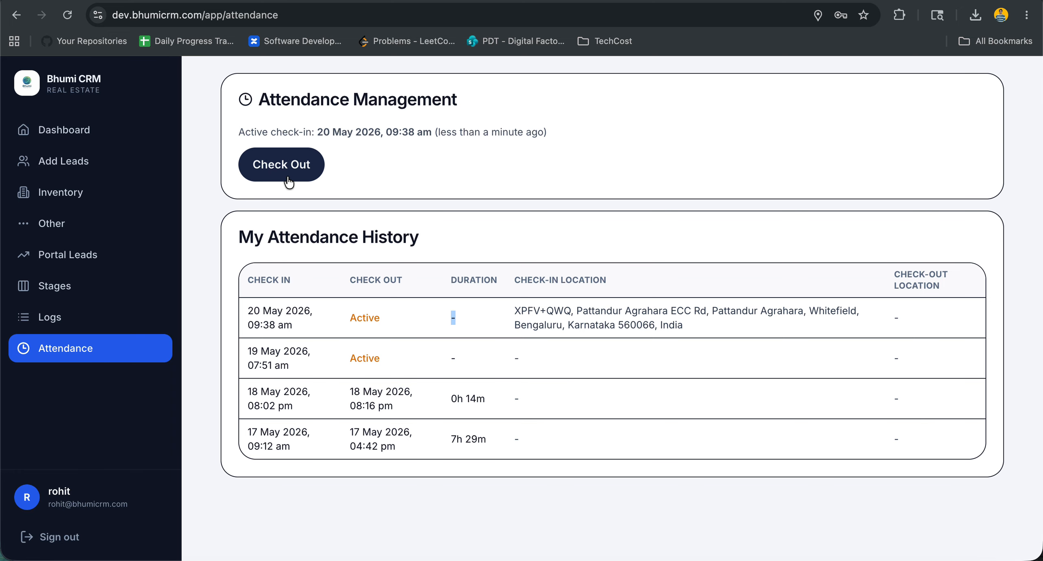
- Revisit the Stages, Portal Leads, Other, Inventory and Add Leads pages and review the dashboard's figures and recent activity
left_click(113, 297)
left_click(132, 255)
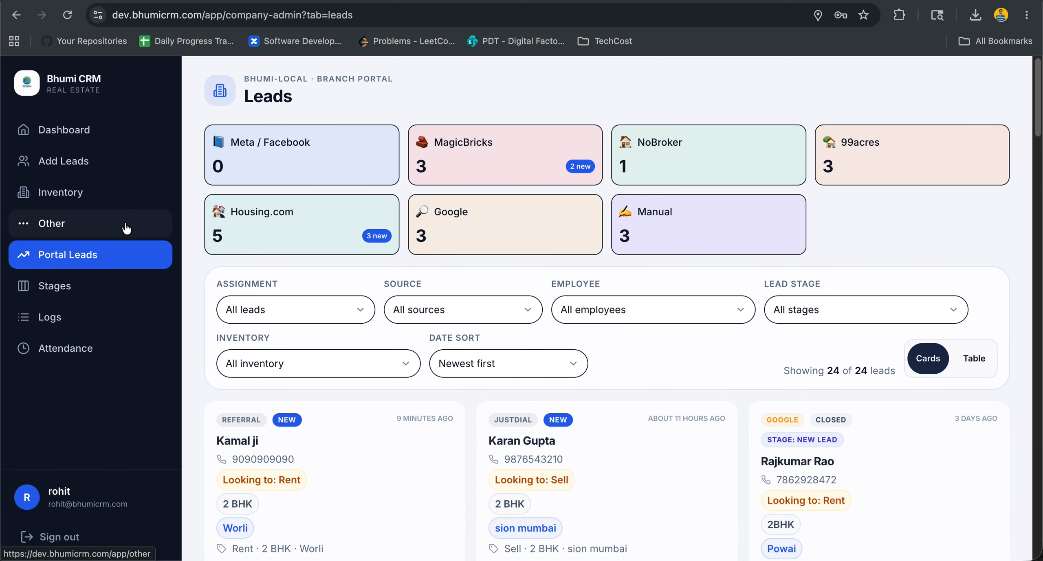
left_click(126, 228)
left_click(121, 193)
left_click(121, 163)
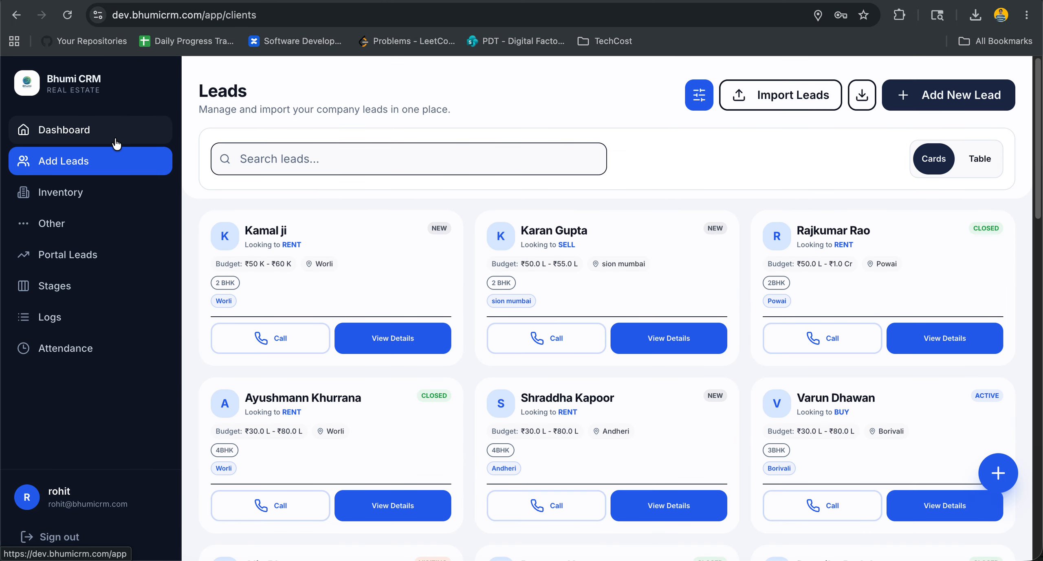
left_click(116, 136)
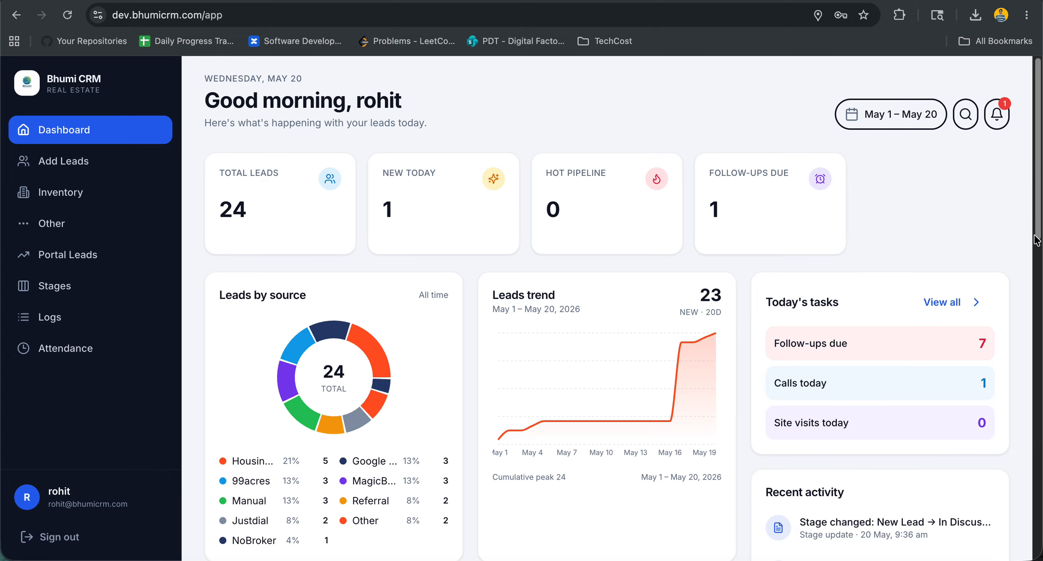
scroll(509, 444, "down", 6)
scroll(511, 448, "up", 6)
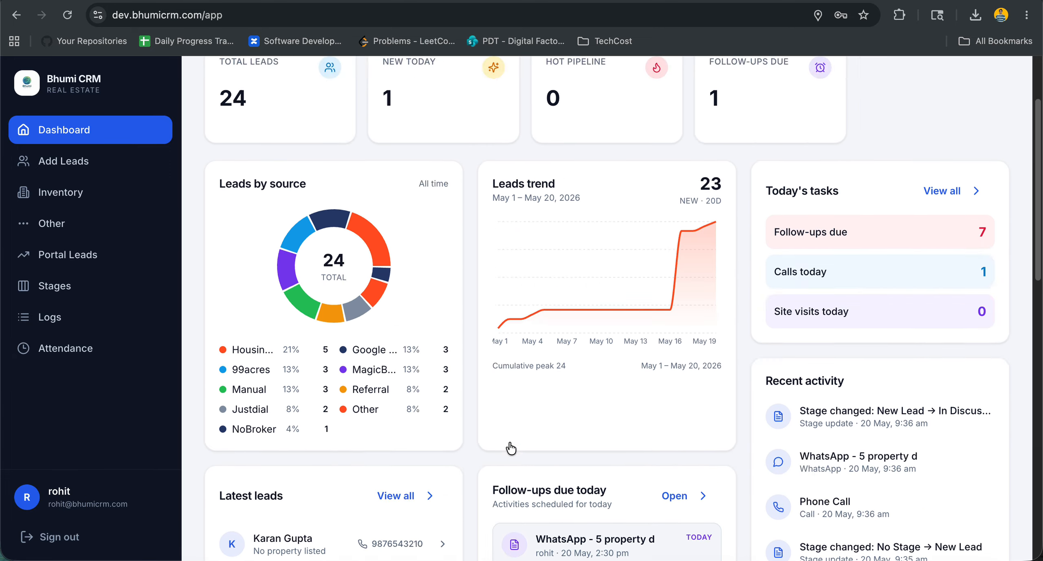